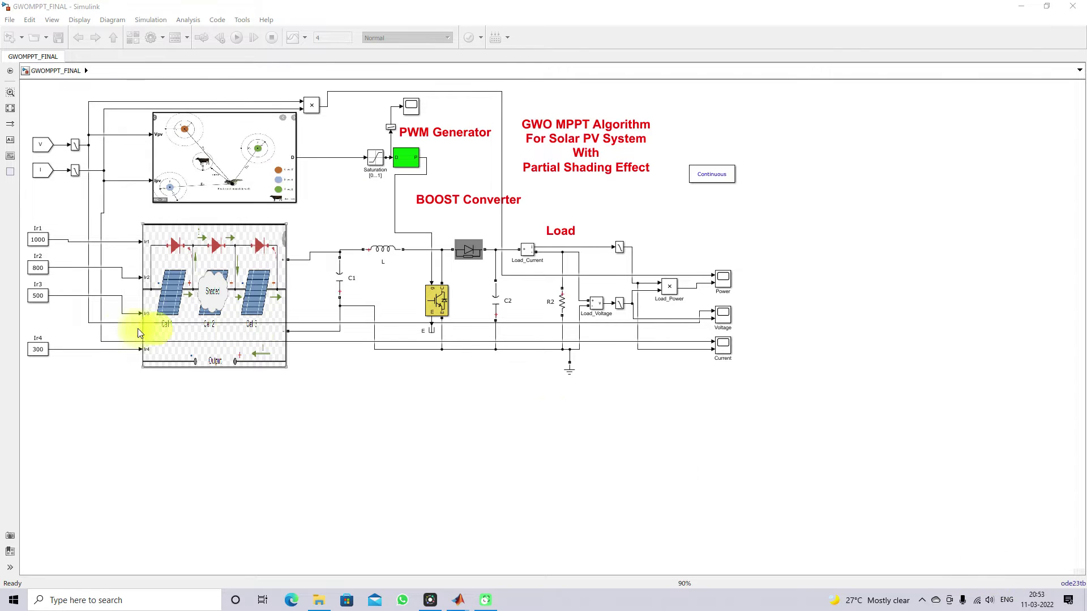
# Open the PV array subsystem and review the block parameters of the PV cells 1-20 block
pyautogui.click(214, 290)
pyautogui.doubleClick(214, 290)
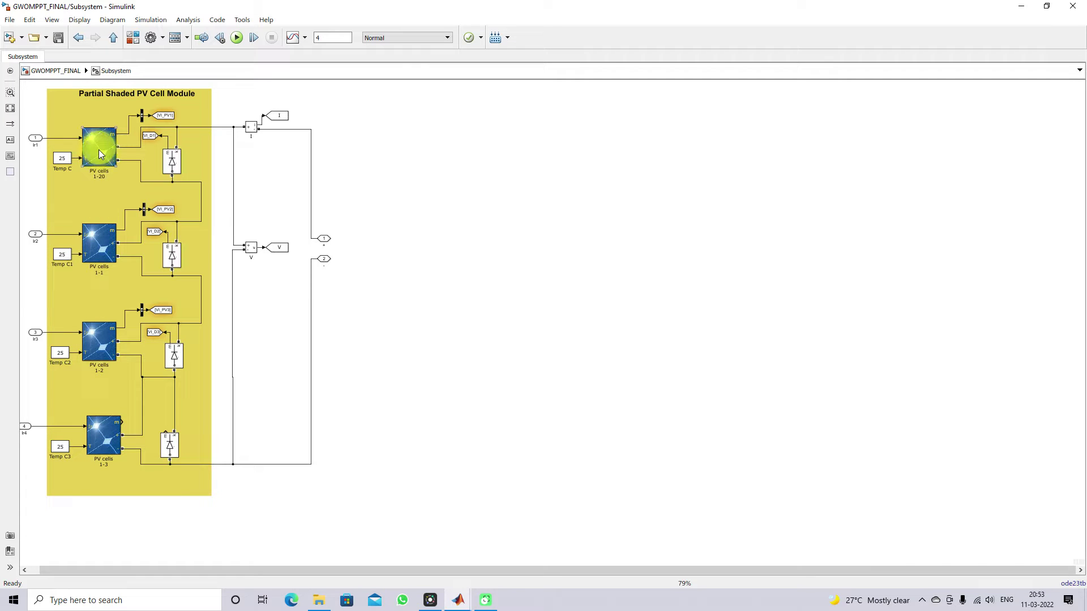
pyautogui.click(100, 263)
pyautogui.click(106, 256)
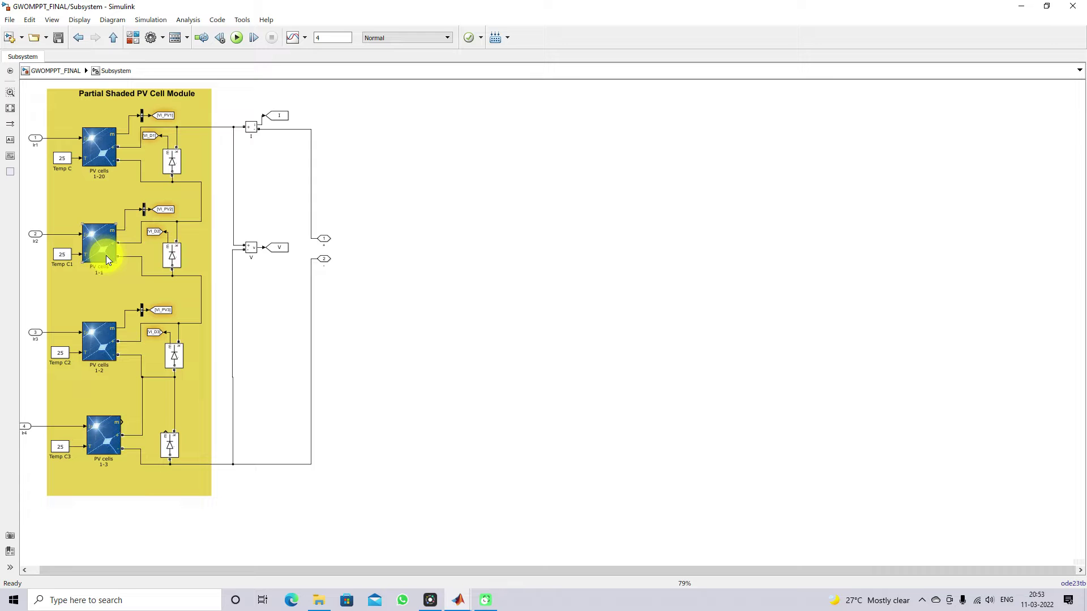
pyautogui.click(95, 144)
pyautogui.doubleClick(95, 145)
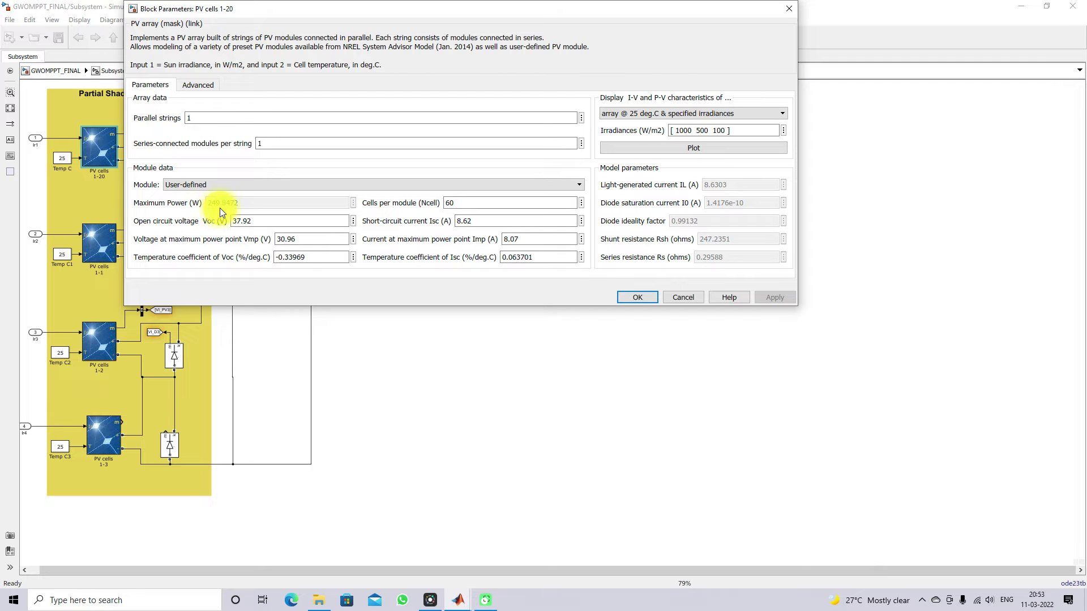
pyautogui.click(278, 243)
pyautogui.click(637, 297)
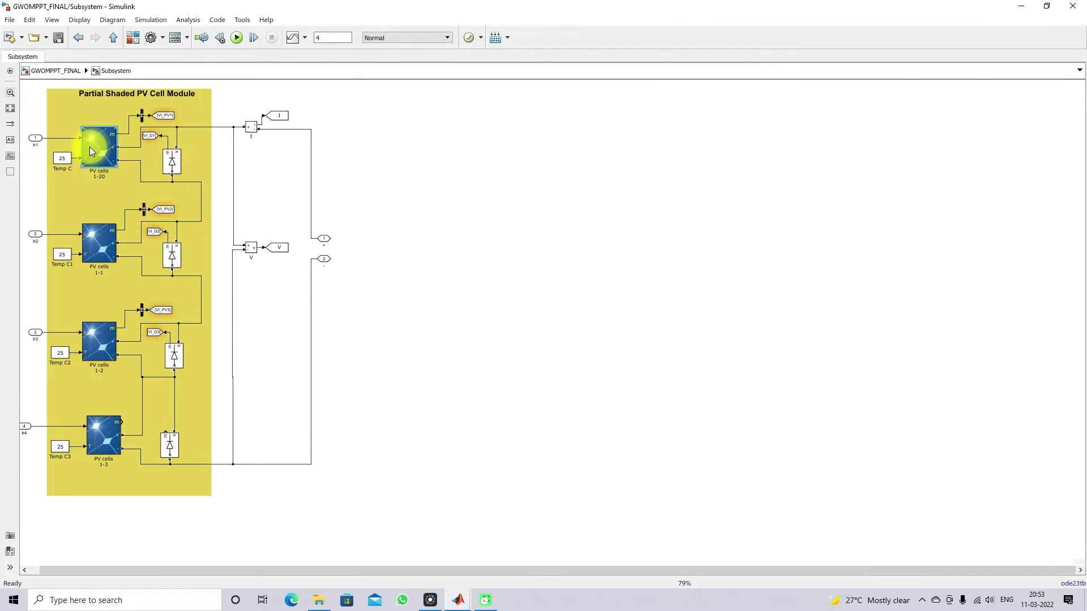
# Look over the partially shaded PV cell module and return to the model's top level
pyautogui.click(92, 407)
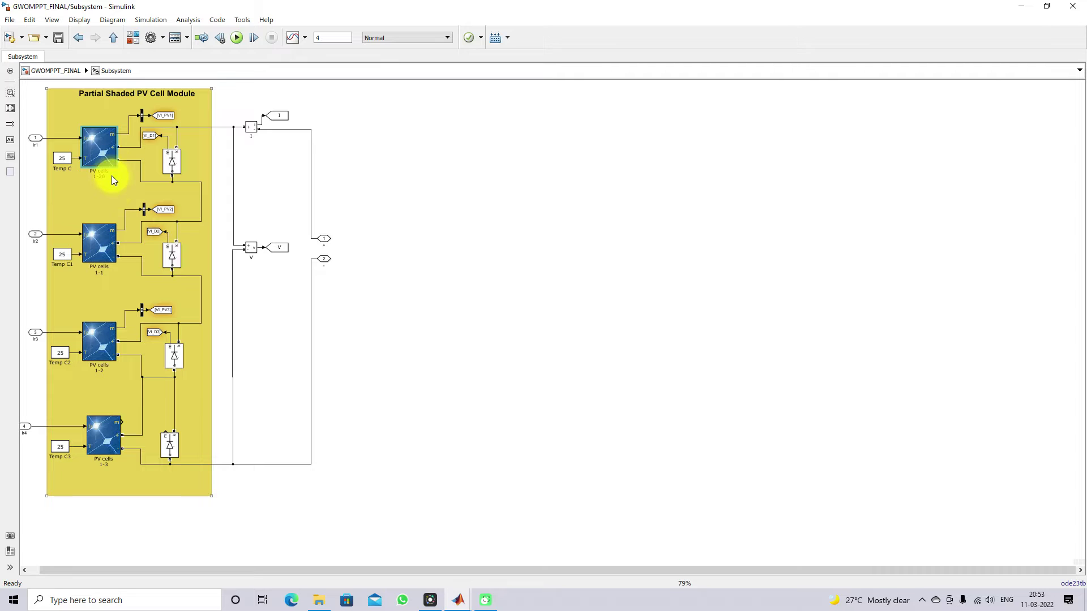
pyautogui.click(111, 156)
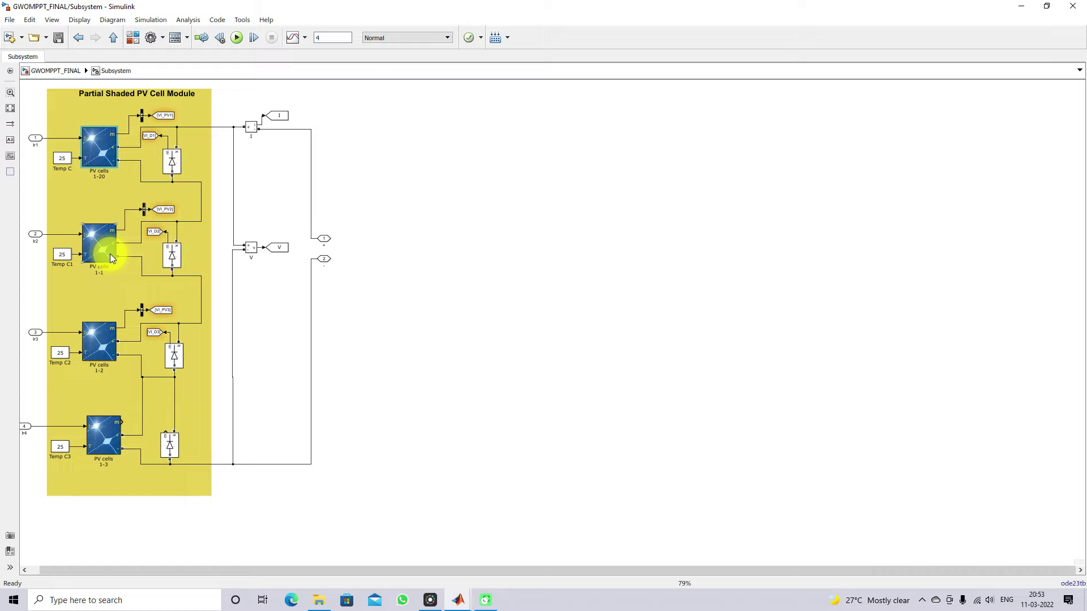
pyautogui.click(112, 37)
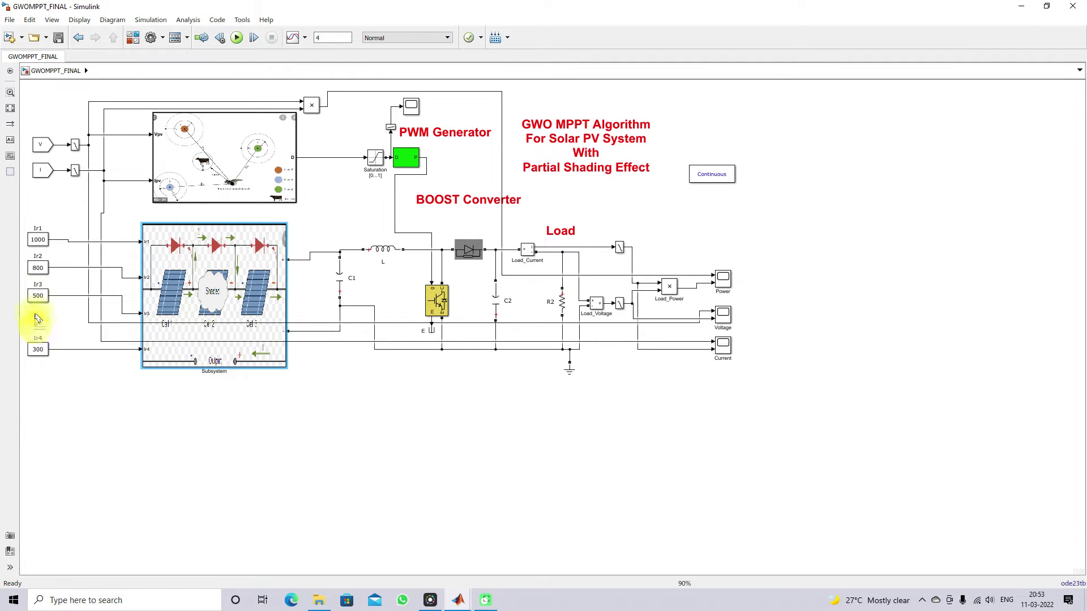
# Move the Ir3, Ir2 and Ir1 irradiance constants into line with their input ports on the PV subsystem
pyautogui.moveTo(35, 294); pyautogui.dragTo(36, 311)
pyautogui.moveTo(37, 272); pyautogui.dragTo(37, 285)
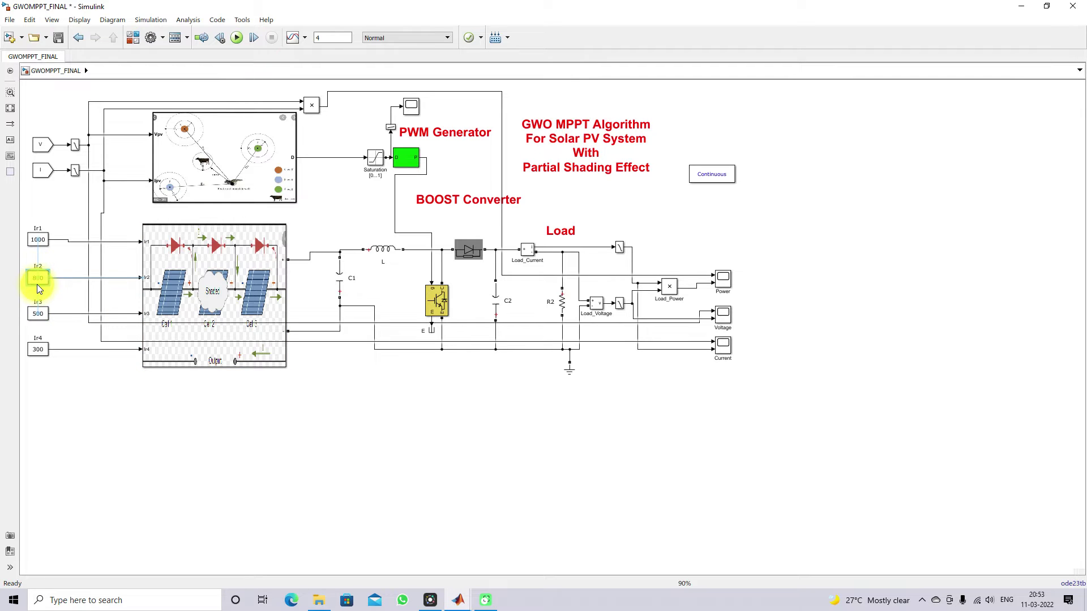
pyautogui.moveTo(38, 240); pyautogui.dragTo(39, 242)
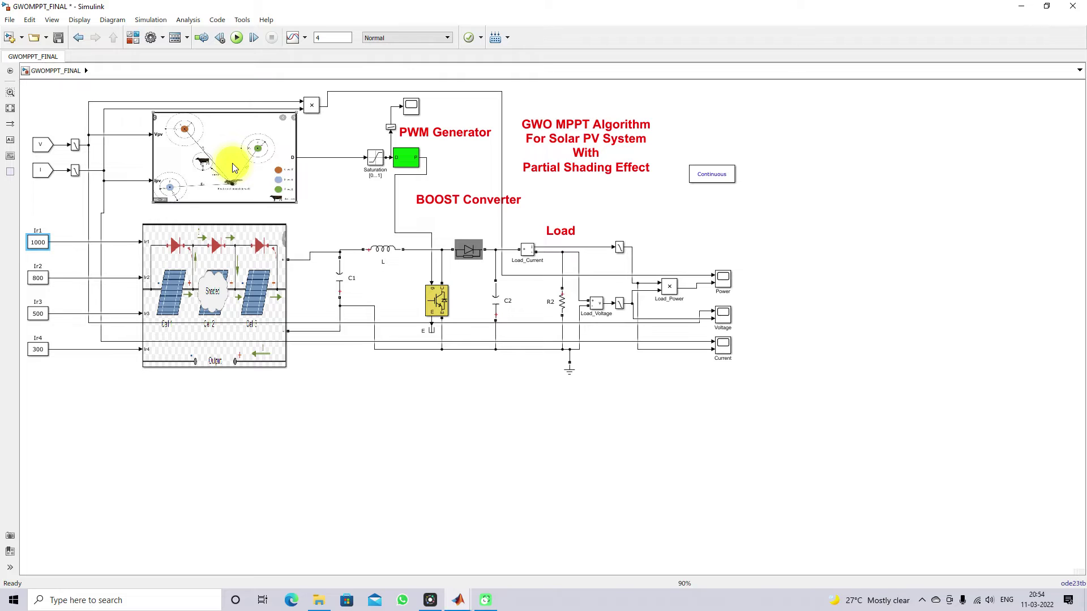
pyautogui.press('F9')
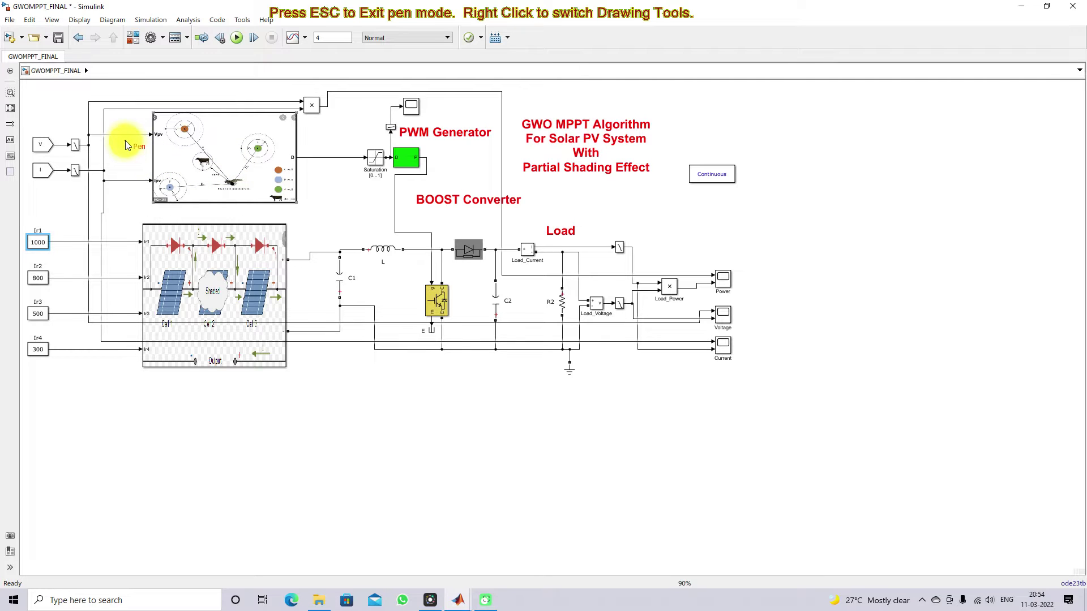
pyautogui.moveTo(125, 140); pyautogui.dragTo(148, 141)
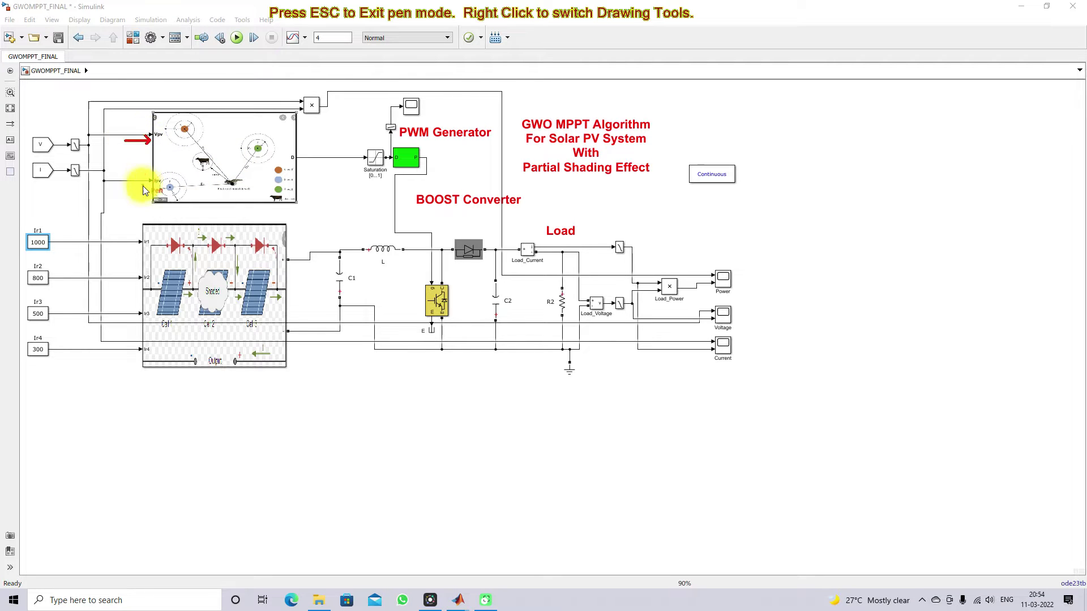
pyautogui.moveTo(134, 188)
pyautogui.mouseDown()
pyautogui.moveTo(157, 192)
pyautogui.moveTo(146, 189)
pyautogui.mouseUp()
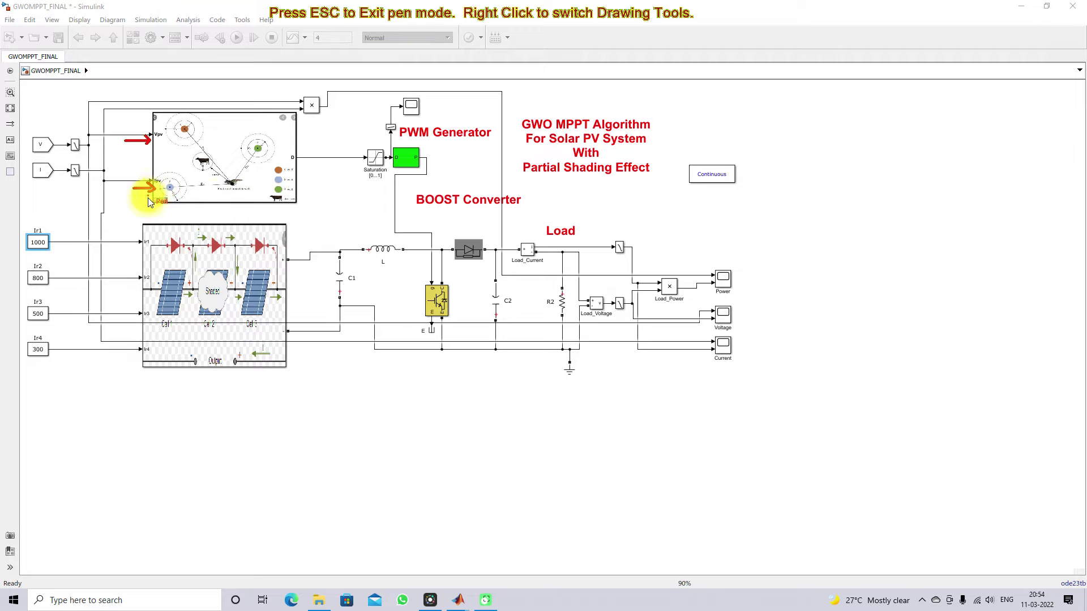
pyautogui.moveTo(299, 166); pyautogui.dragTo(336, 166)
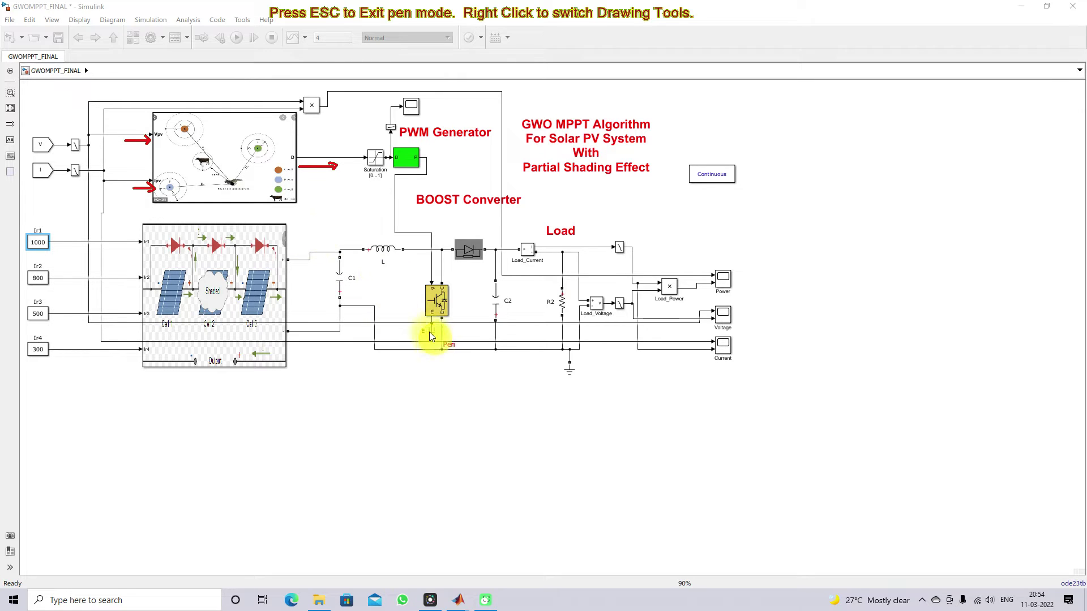
pyautogui.moveTo(358, 235)
pyautogui.mouseDown()
pyautogui.moveTo(371, 372)
pyautogui.moveTo(543, 372)
pyautogui.moveTo(537, 233)
pyautogui.moveTo(362, 233)
pyautogui.mouseUp()
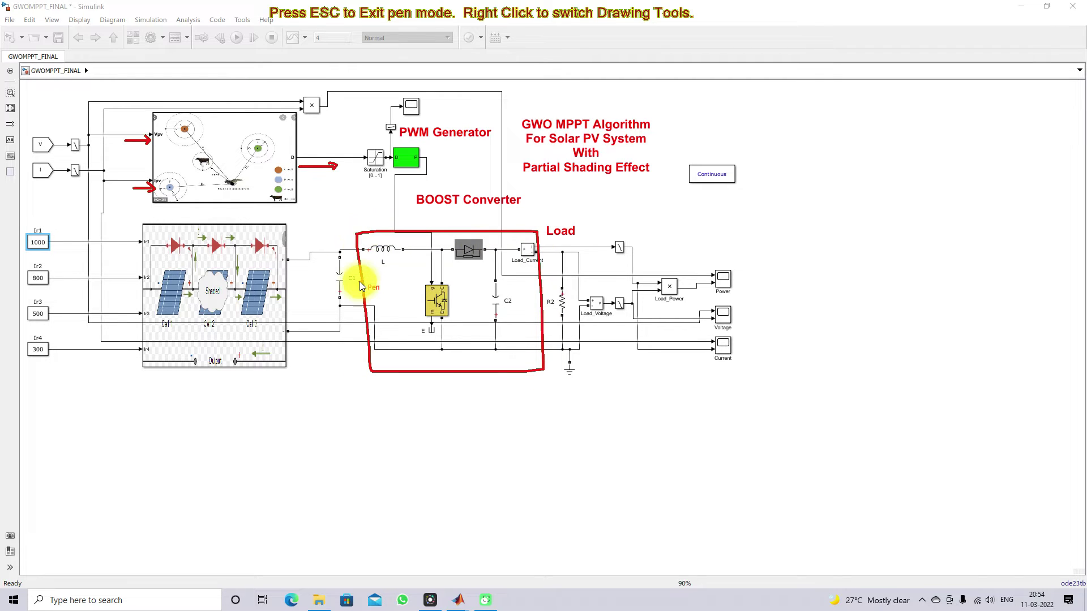
pyautogui.moveTo(286, 286)
pyautogui.mouseDown()
pyautogui.moveTo(304, 309)
pyautogui.moveTo(321, 288)
pyautogui.mouseUp()
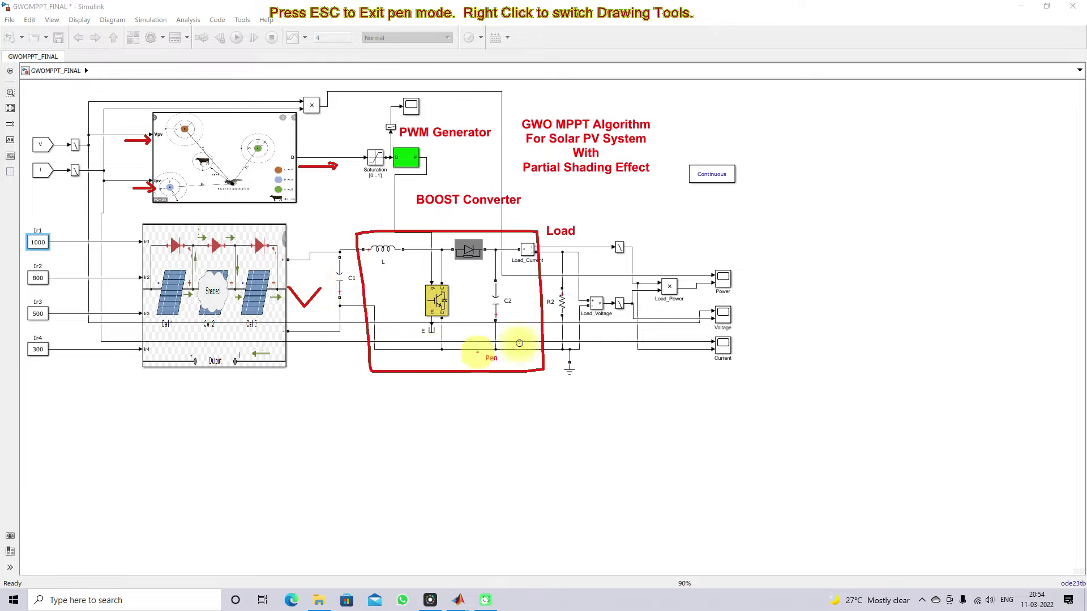
pyautogui.moveTo(573, 303); pyautogui.dragTo(591, 287)
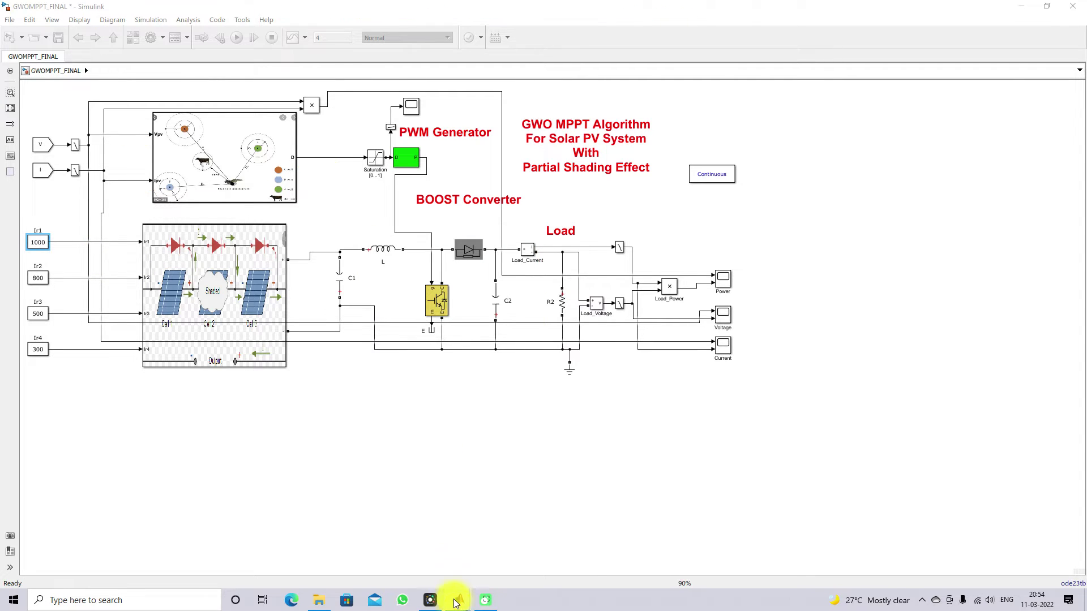
# Switch to the main MATLAB window, open the POMPPT_FINAL.slx model and bring its diagram in front of the scope windows
pyautogui.moveTo(458, 599)
pyautogui.click(287, 553)
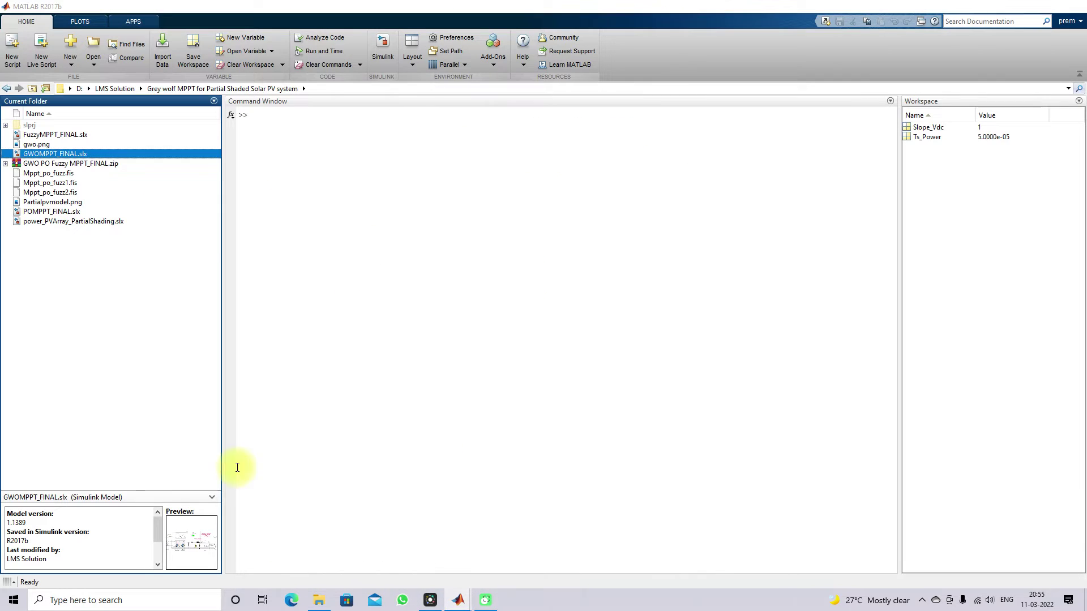
pyautogui.click(36, 213)
pyautogui.doubleClick(36, 211)
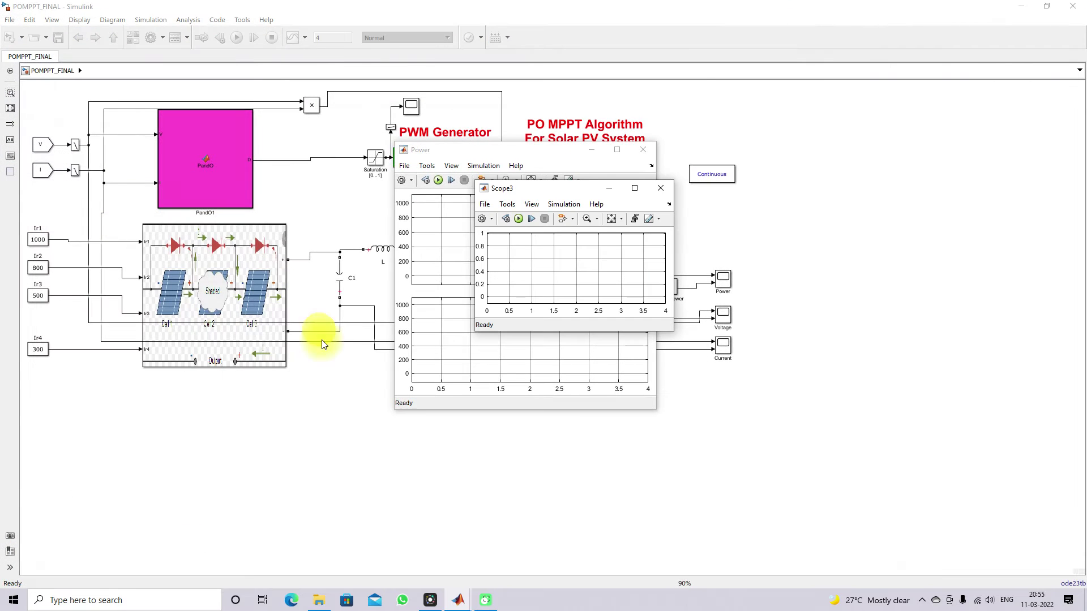
pyautogui.click(324, 431)
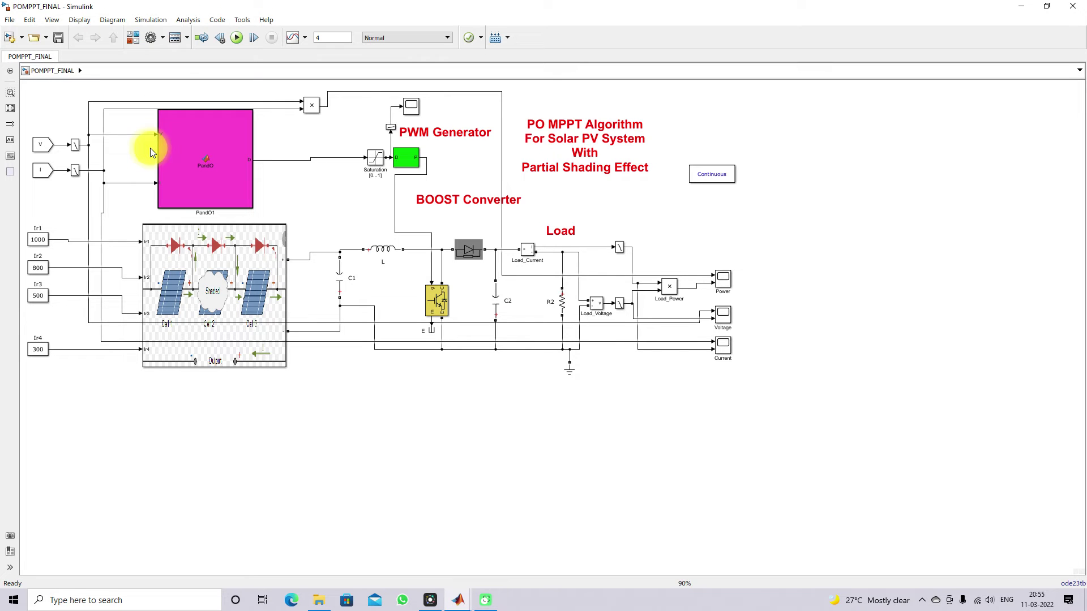
pyautogui.press('F9')
pyautogui.moveTo(131, 140); pyautogui.dragTo(152, 140)
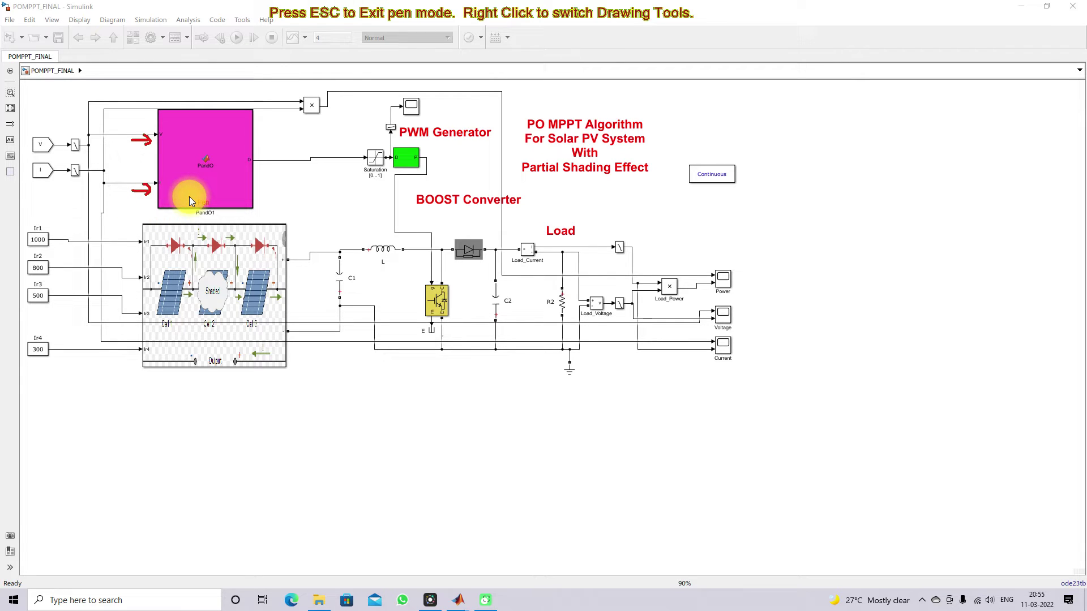
pyautogui.moveTo(272, 169); pyautogui.dragTo(286, 170)
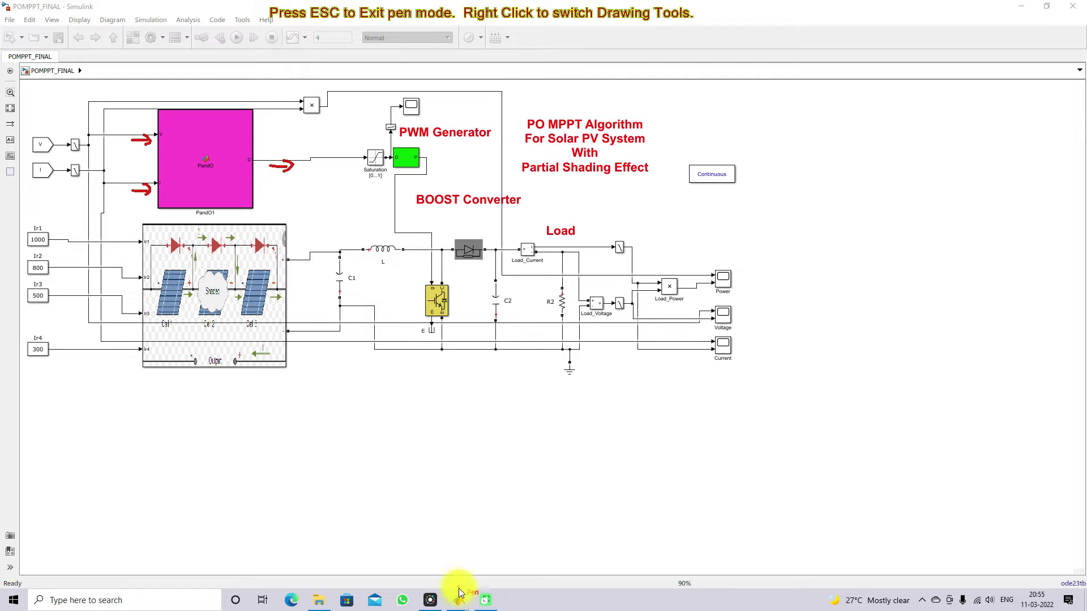
pyautogui.press('Escape')
# Return to the main MATLAB window, open the FuzzyMPPT_FINAL.slx model and bring its diagram to the front
pyautogui.moveTo(459, 599)
pyautogui.click(191, 546)
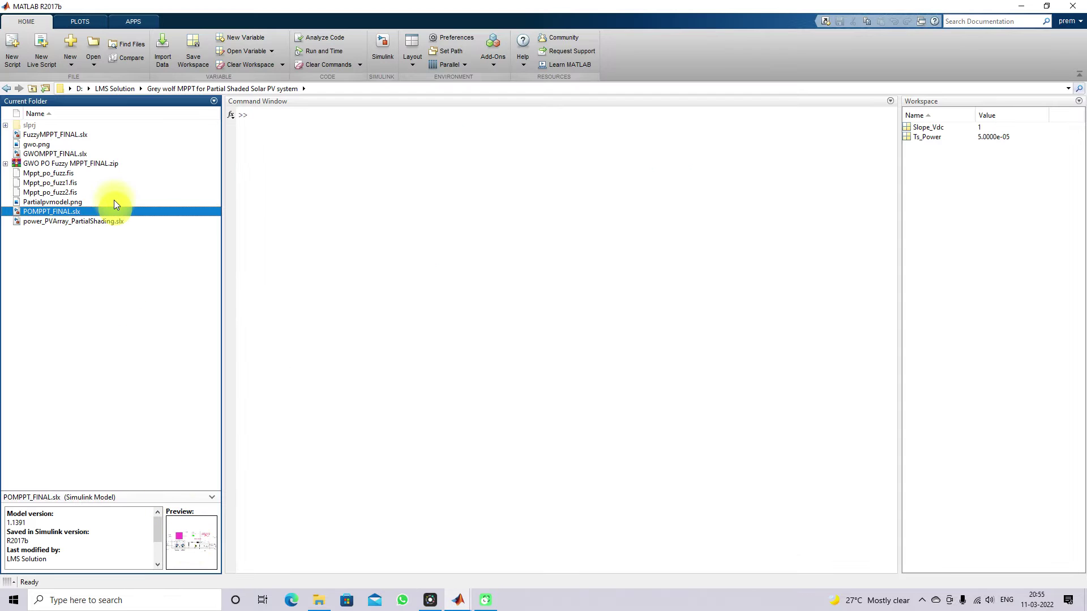
pyautogui.click(59, 135)
pyautogui.doubleClick(49, 134)
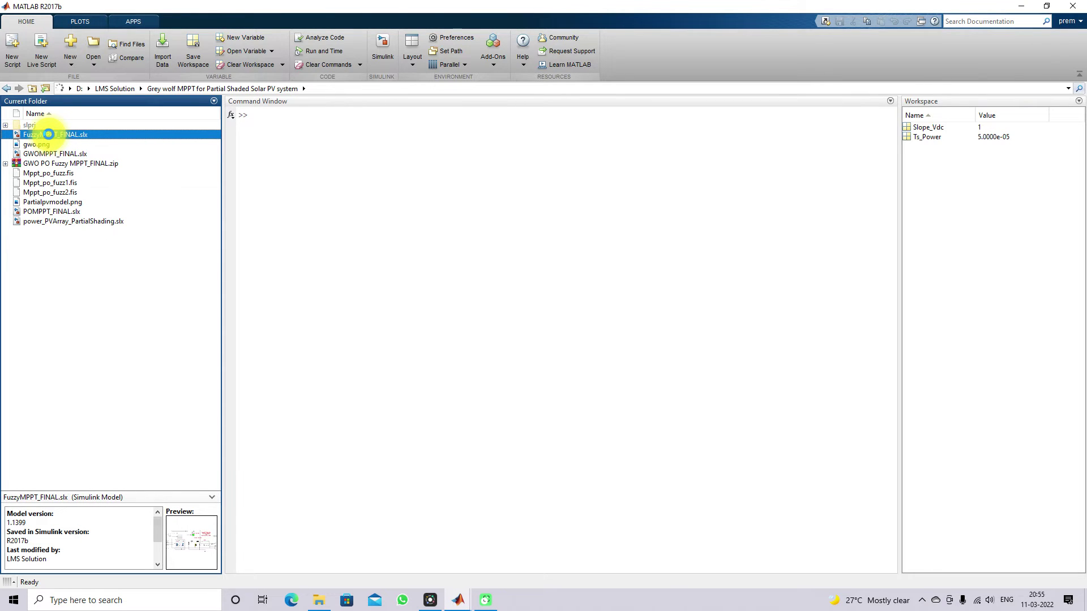
pyautogui.click(300, 212)
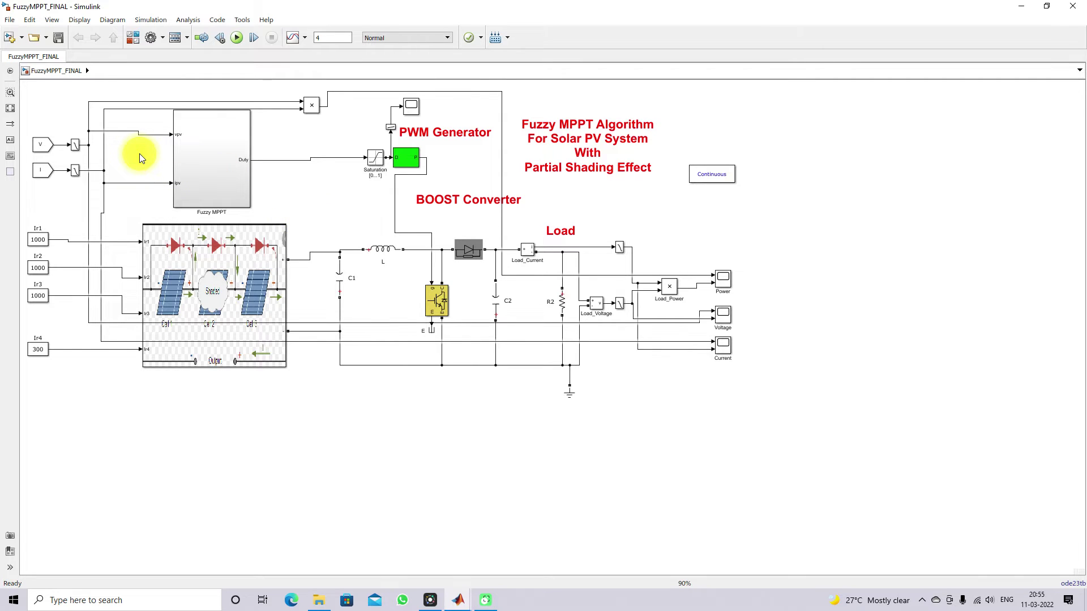
pyautogui.press('F8')
pyautogui.moveTo(141, 140); pyautogui.dragTo(177, 145)
pyautogui.moveTo(148, 195); pyautogui.dragTo(172, 195)
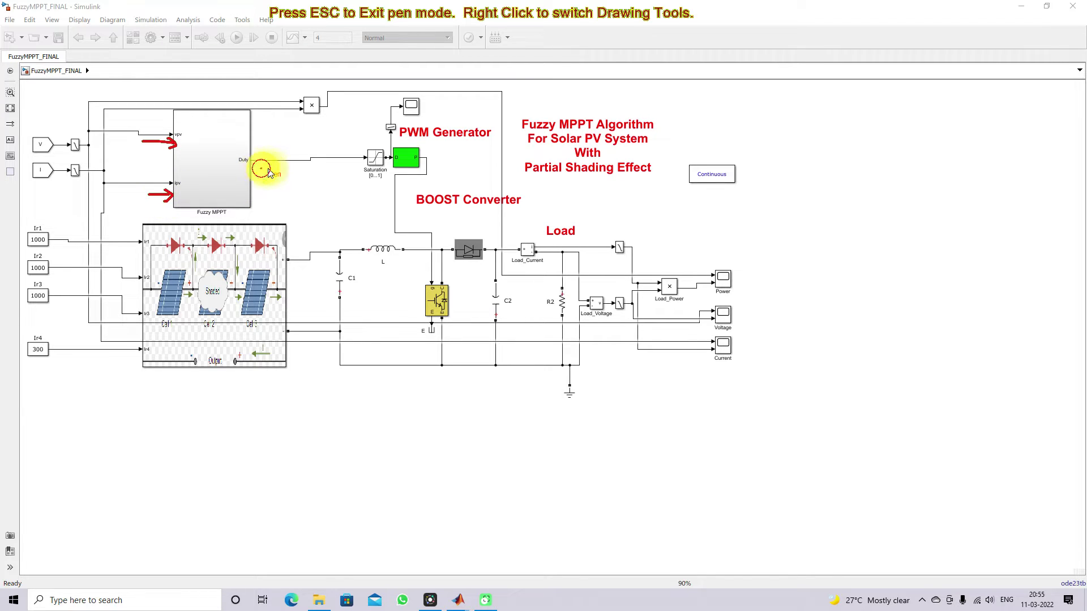
pyautogui.press('Escape')
# Open the Fuzzy MPPT subsystem, examine the error calculation and fuzzy controller blocks, and return to the top level
pyautogui.doubleClick(227, 166)
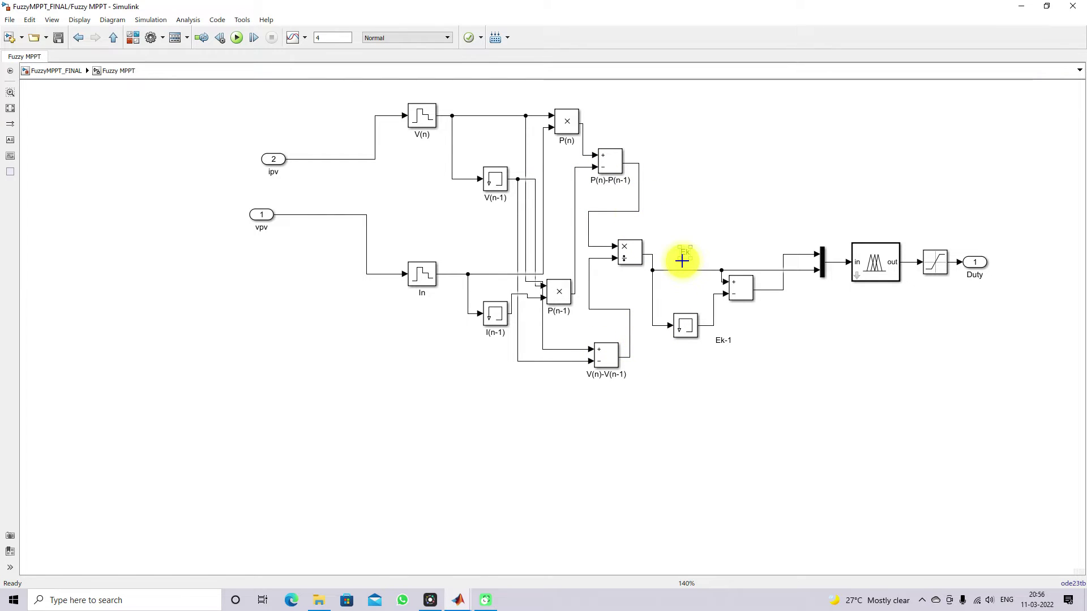
pyautogui.click(686, 326)
pyautogui.click(744, 334)
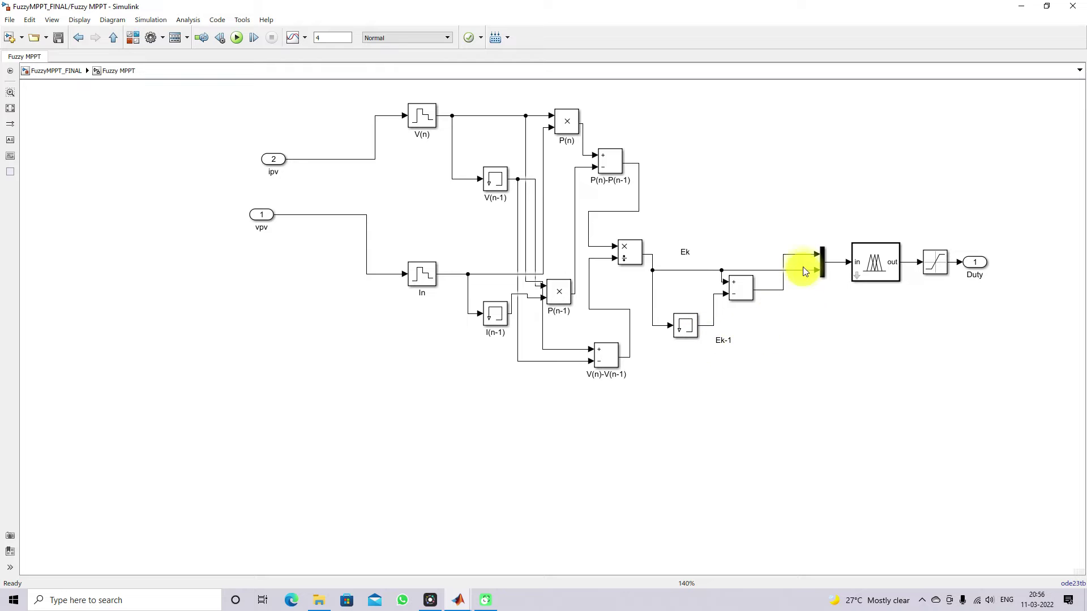
pyautogui.moveTo(787, 265); pyautogui.dragTo(788, 264)
pyautogui.click(898, 262)
pyautogui.click(113, 39)
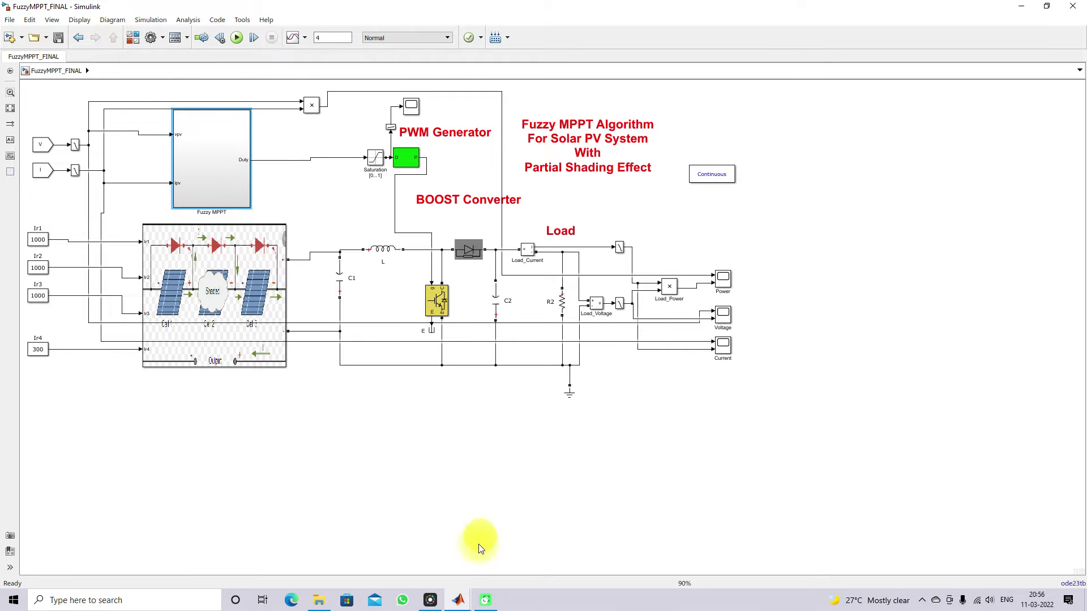
# Switch to the GWOMPPT_FINAL model, open its GWO MATLAB Function block and read the code through to the updateduty function
pyautogui.moveTo(461, 602)
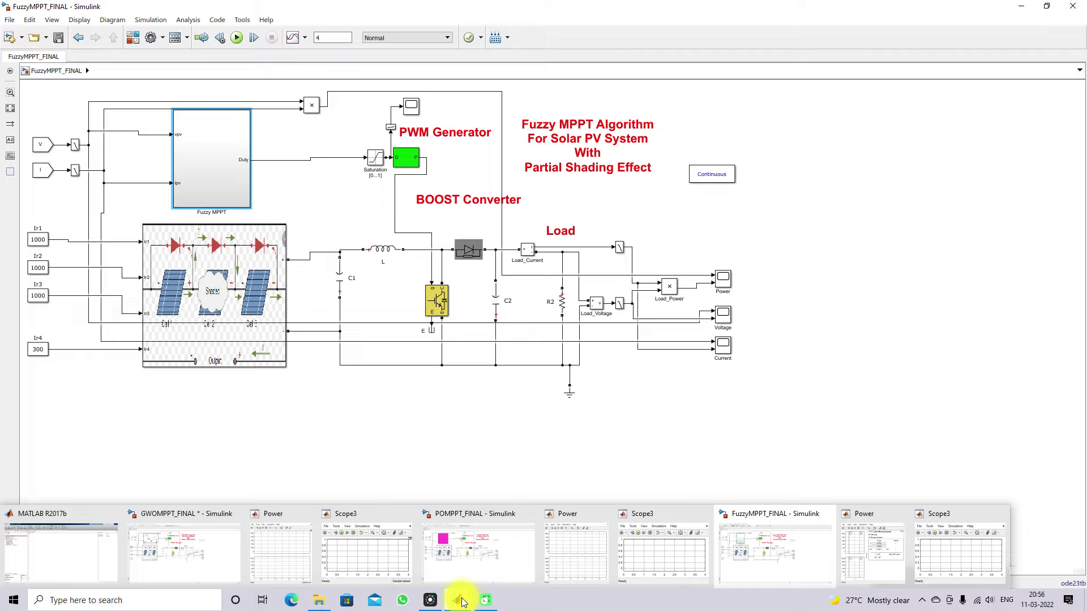
pyautogui.click(201, 546)
pyautogui.doubleClick(205, 155)
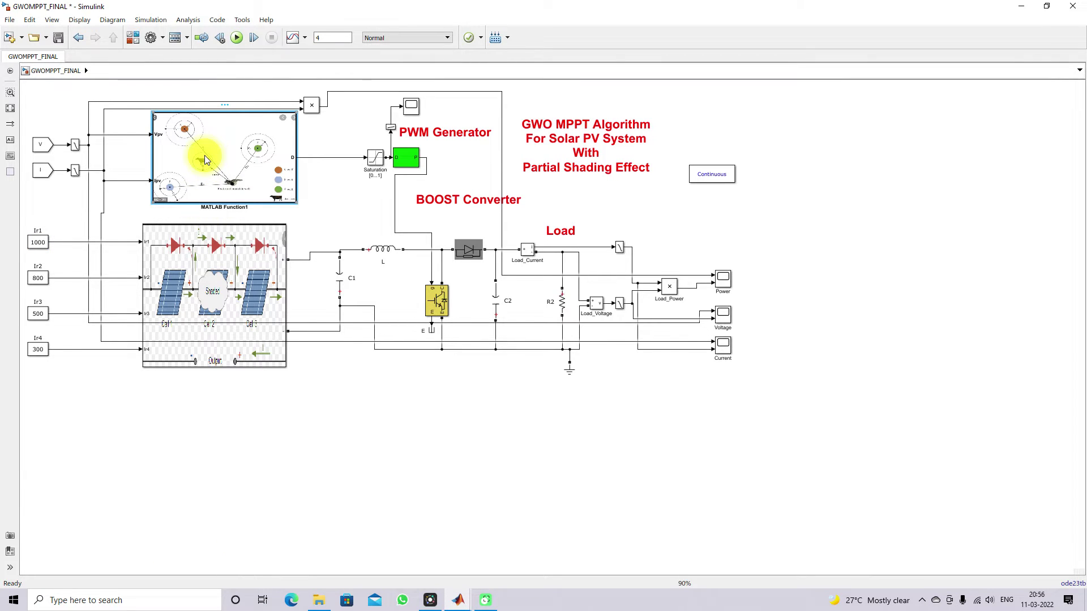
pyautogui.click(378, 185)
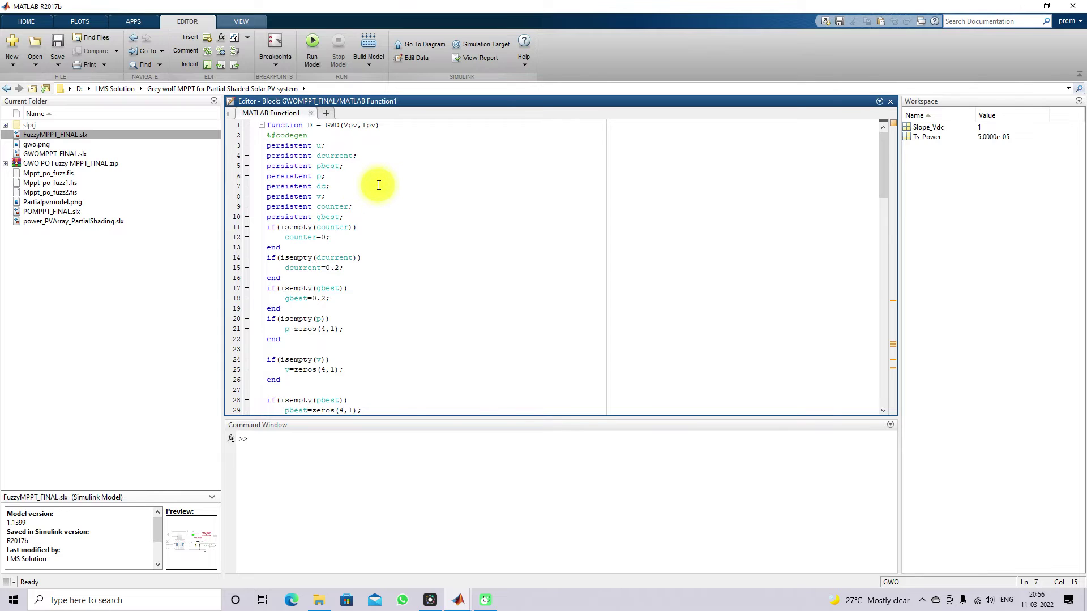
pyautogui.scroll(-5, 378, 185)
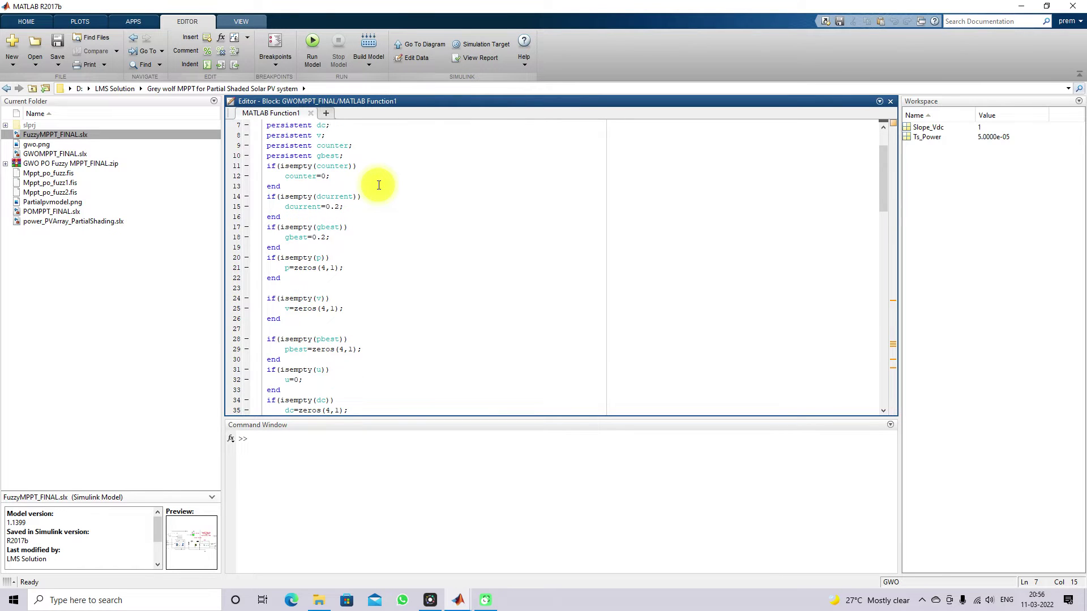
pyautogui.scroll(-6, 378, 185)
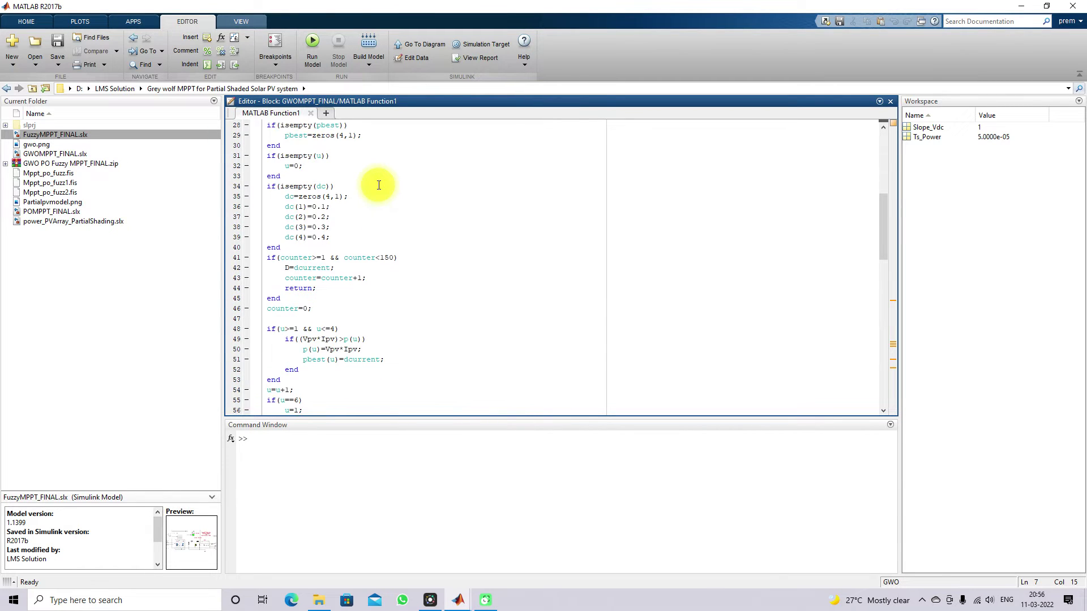
pyautogui.scroll(-11, 378, 185)
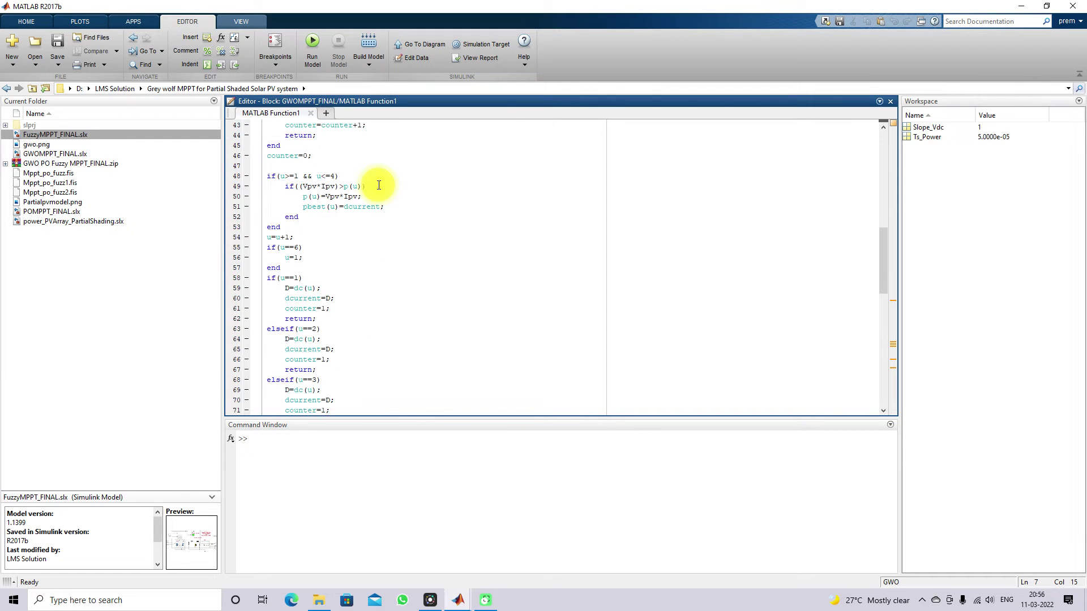
pyautogui.scroll(-6, 378, 185)
pyautogui.scroll(-2, 360, 405)
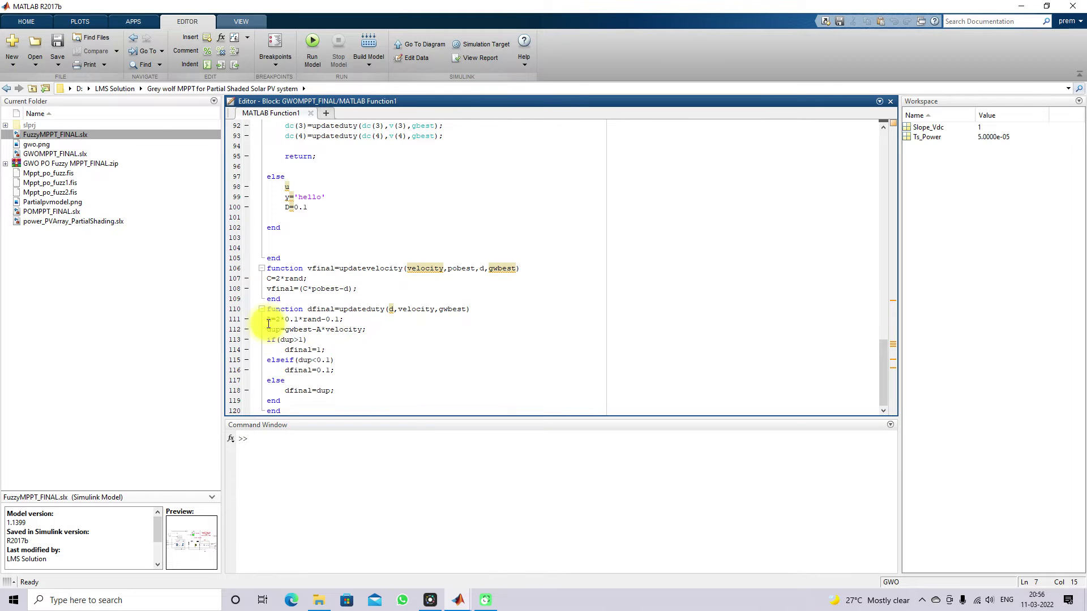
# Examine the C, vfinal, A and dup equations in the updatevelocity and updateduty functions of the GWO code
pyautogui.moveTo(267, 278); pyautogui.dragTo(311, 275)
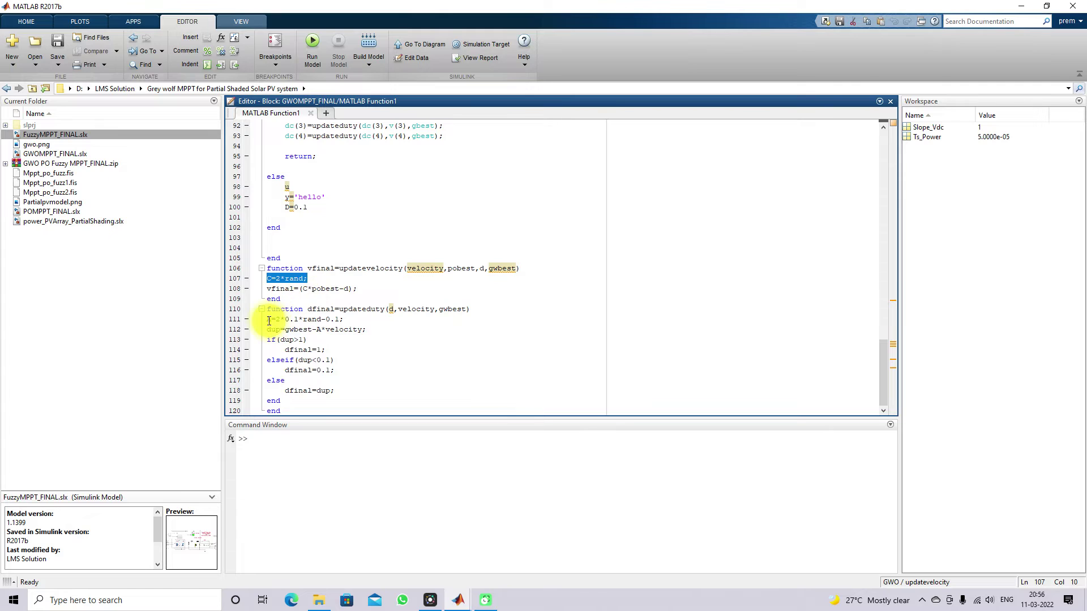
pyautogui.moveTo(267, 320); pyautogui.dragTo(347, 318)
pyautogui.moveTo(271, 330); pyautogui.dragTo(367, 330)
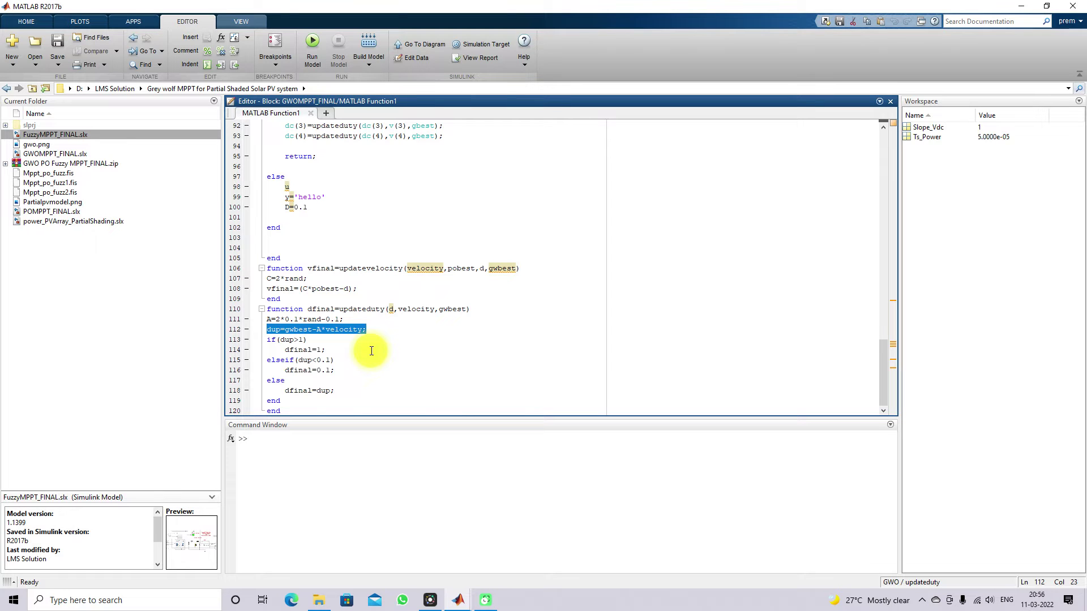
pyautogui.moveTo(358, 289); pyautogui.dragTo(267, 278)
pyautogui.moveTo(365, 331); pyautogui.dragTo(262, 321)
# Review the GWO code from the update calls back to the variable and duty cycle initialization, and close the function's code
pyautogui.scroll(4, 345, 274)
pyautogui.scroll(1, 346, 275)
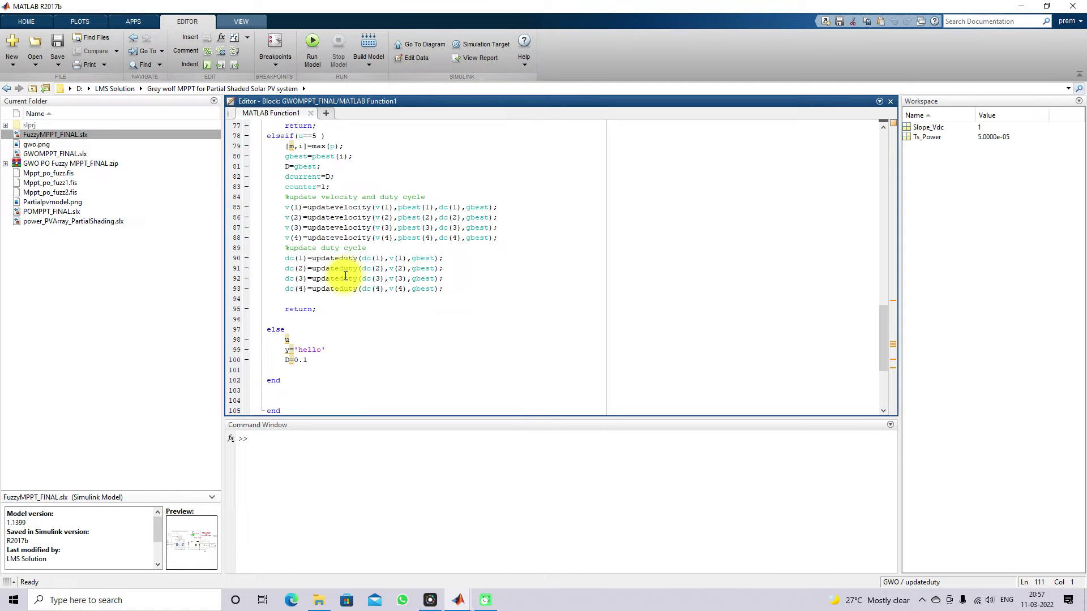
pyautogui.scroll(16, 346, 276)
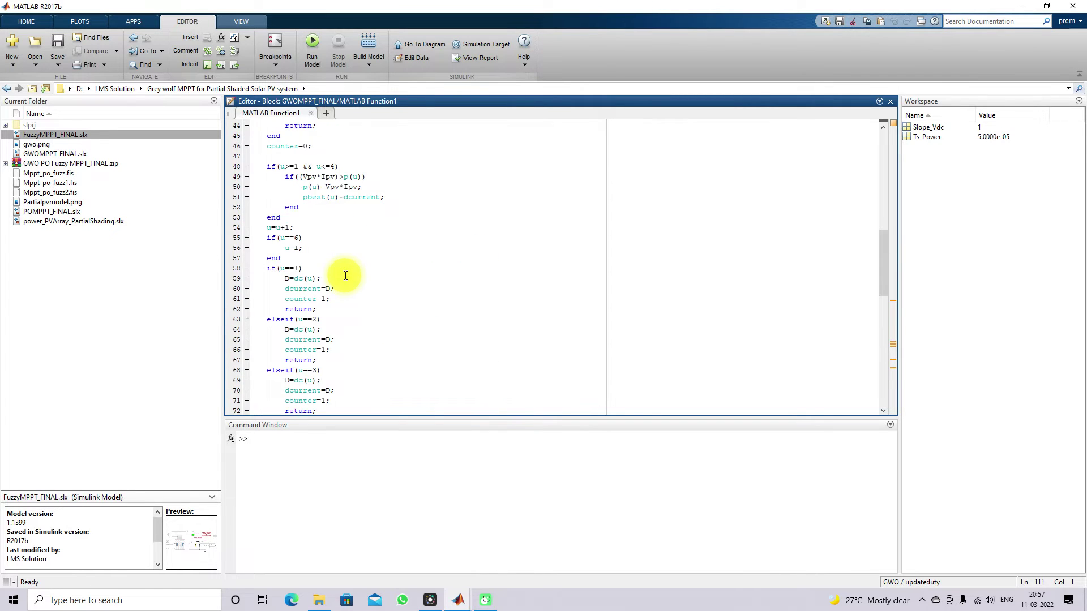
pyautogui.scroll(9, 345, 276)
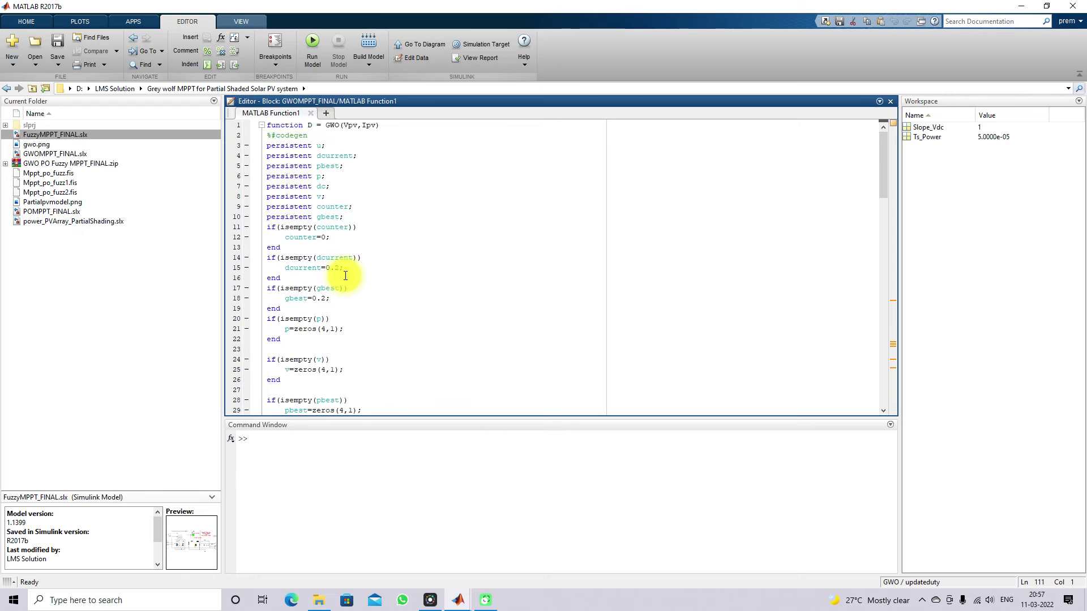
pyautogui.scroll(-7, 346, 275)
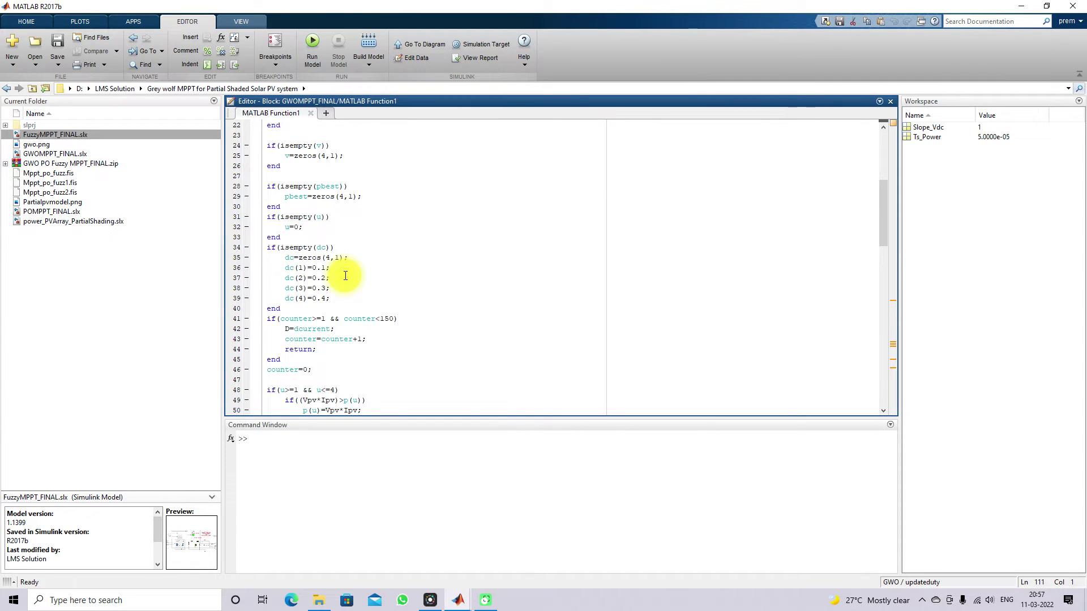
pyautogui.click(311, 113)
# Switch to the POMPPT_FINAL model, open its PandO1 function block and read the code through the dP and dV conditions
pyautogui.moveTo(459, 600)
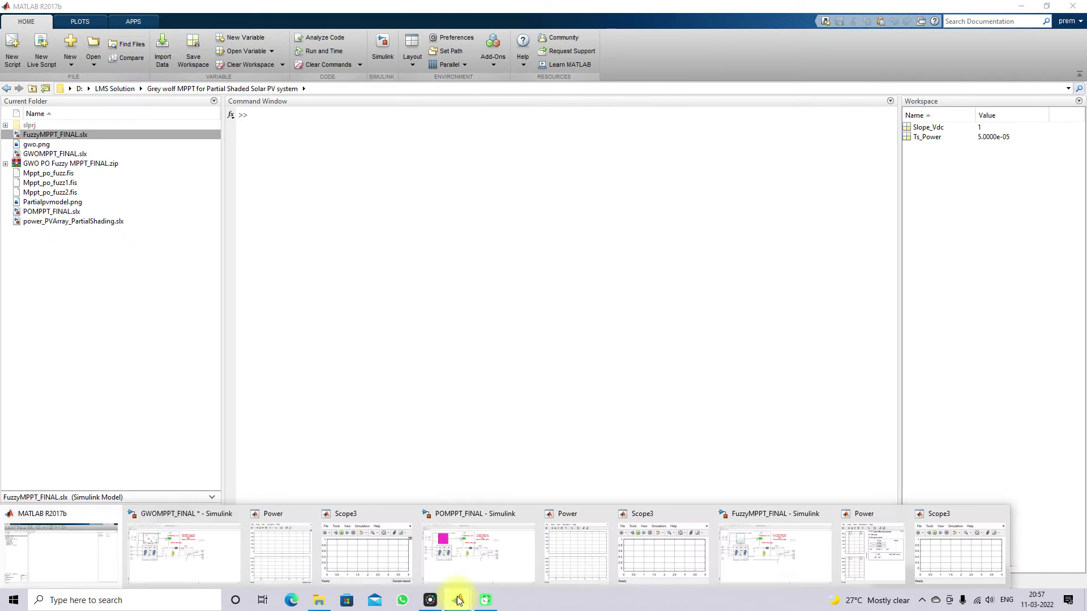
pyautogui.click(456, 560)
pyautogui.click(208, 179)
pyautogui.doubleClick(208, 179)
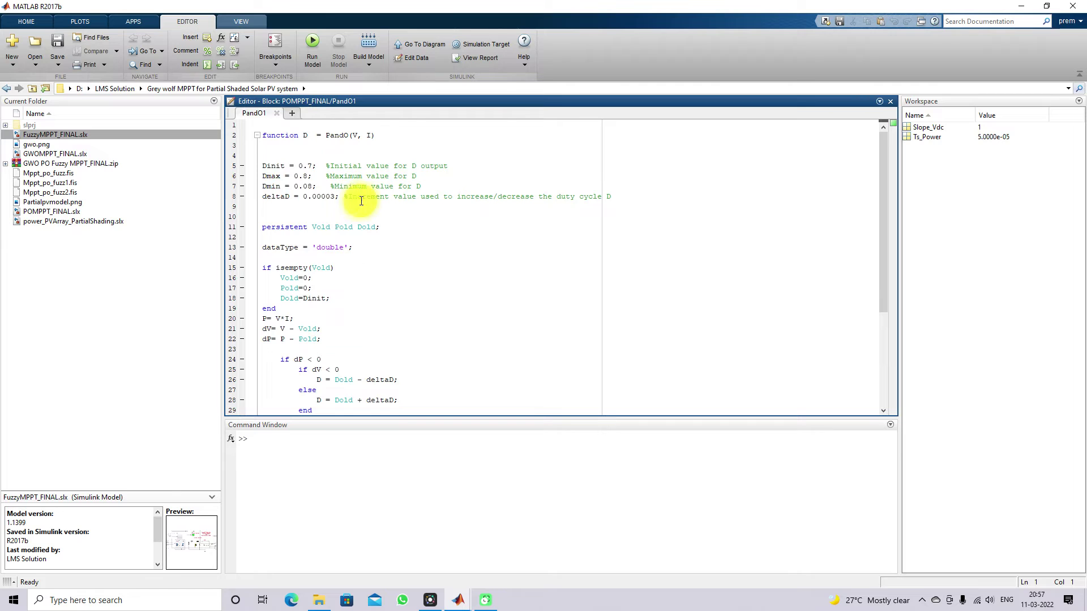
pyautogui.scroll(-5, 384, 256)
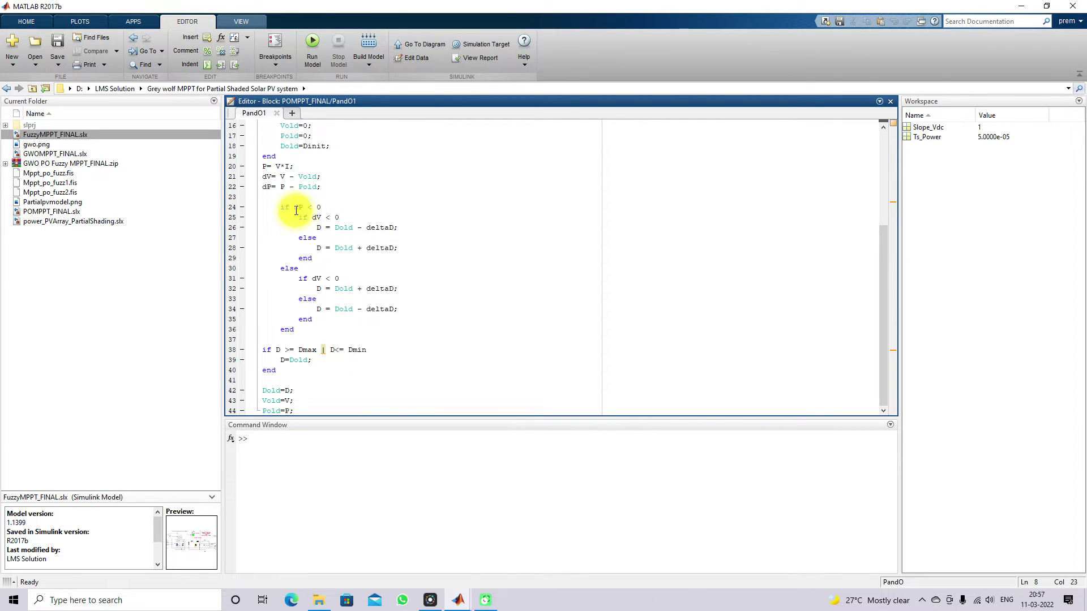
pyautogui.moveTo(294, 207); pyautogui.dragTo(339, 218)
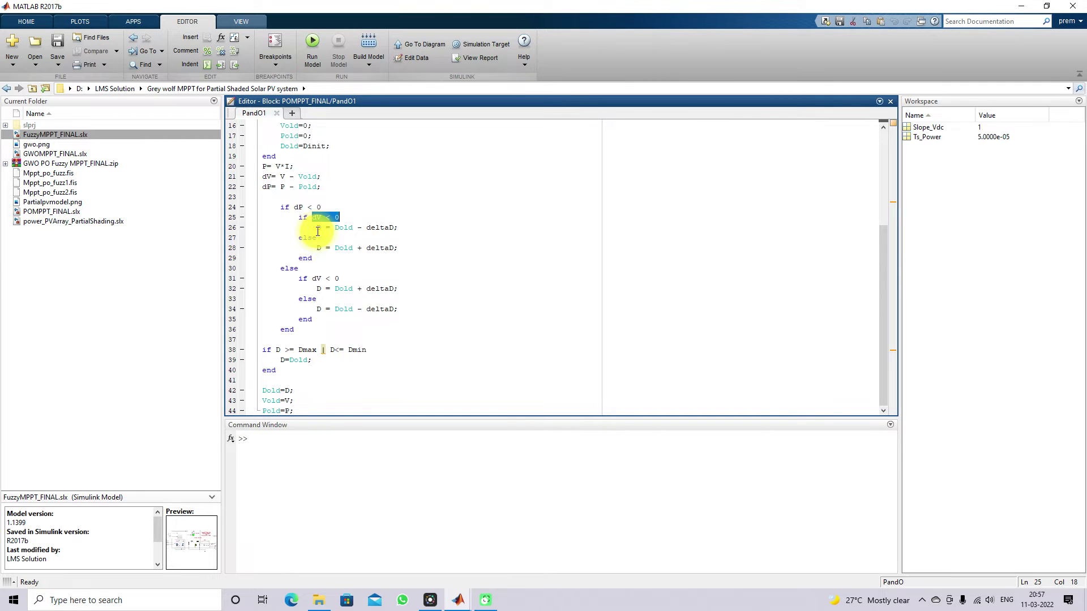
# Switch to the GWOMPPT_FINAL model and set its Ir2, Ir3 and Ir4 irradiance constants to 1000
pyautogui.click(463, 604)
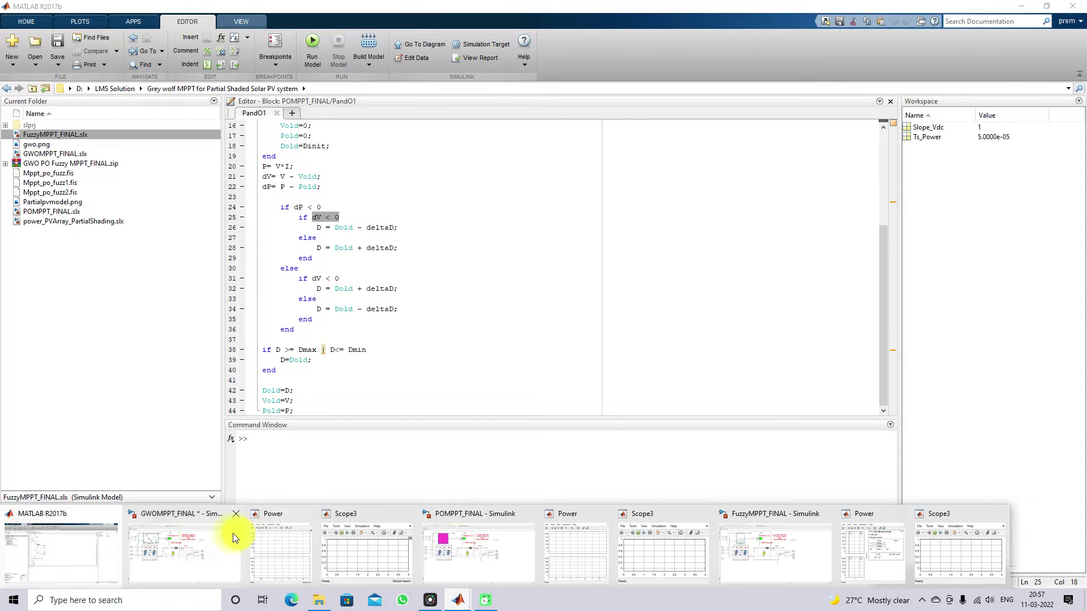
pyautogui.click(200, 534)
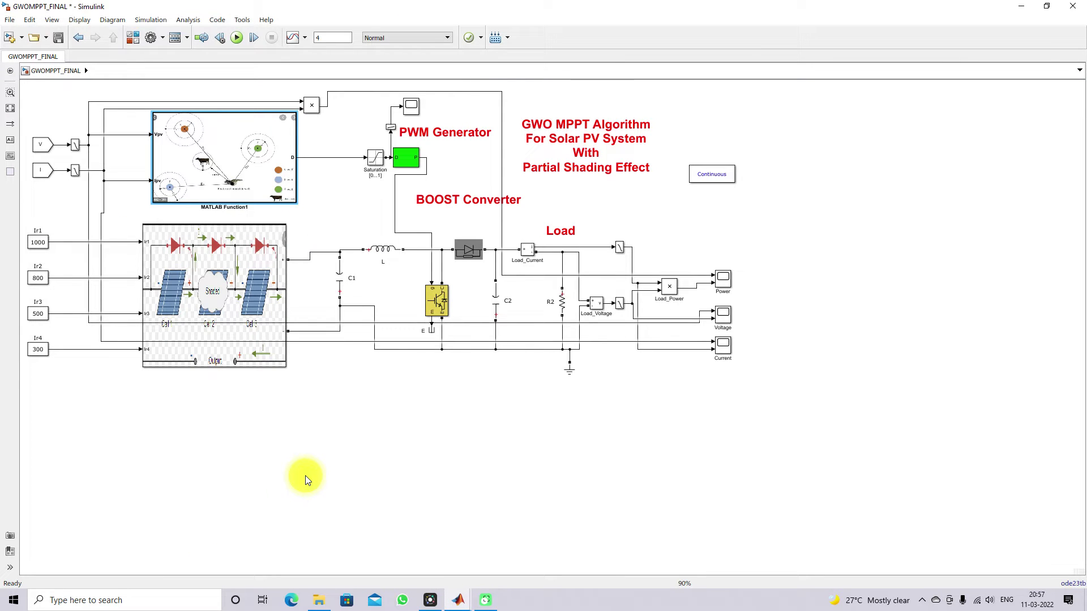
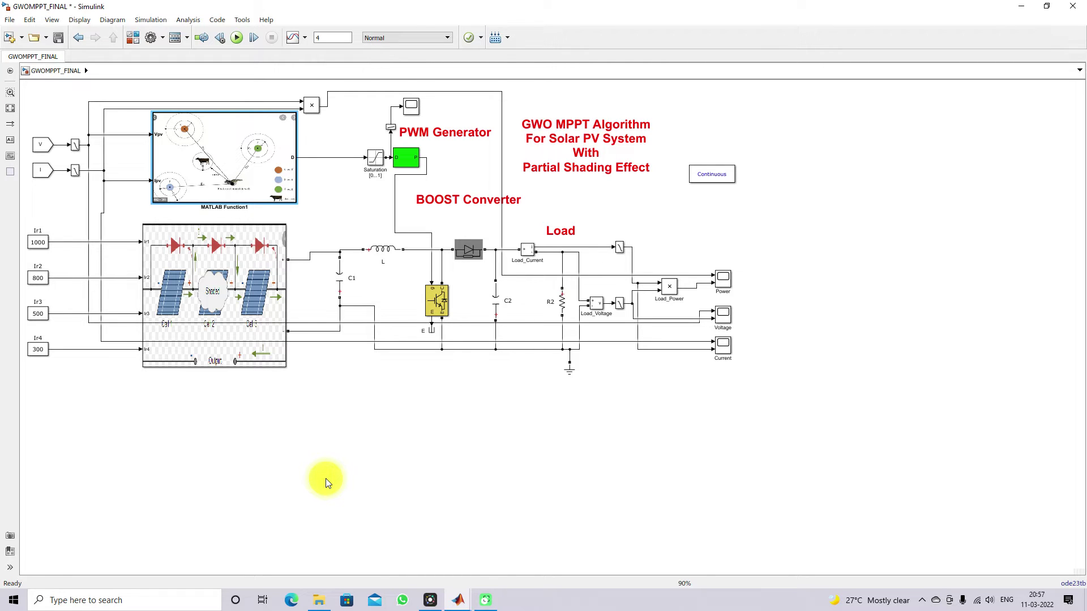
pyautogui.doubleClick(44, 282)
pyautogui.write('1000')
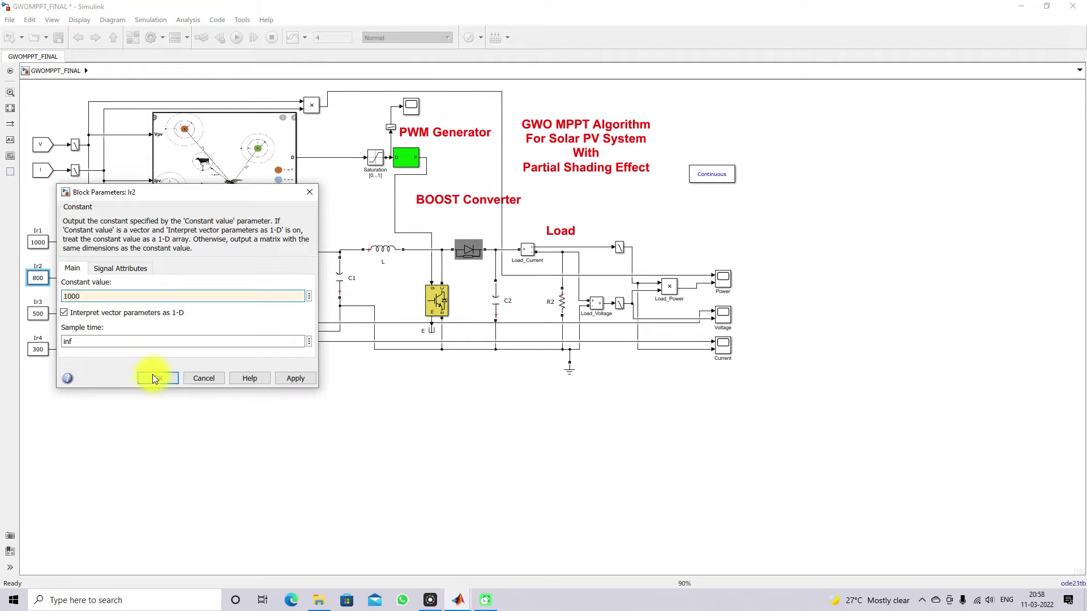
pyautogui.click(153, 378)
pyautogui.doubleClick(38, 313)
pyautogui.write('1000')
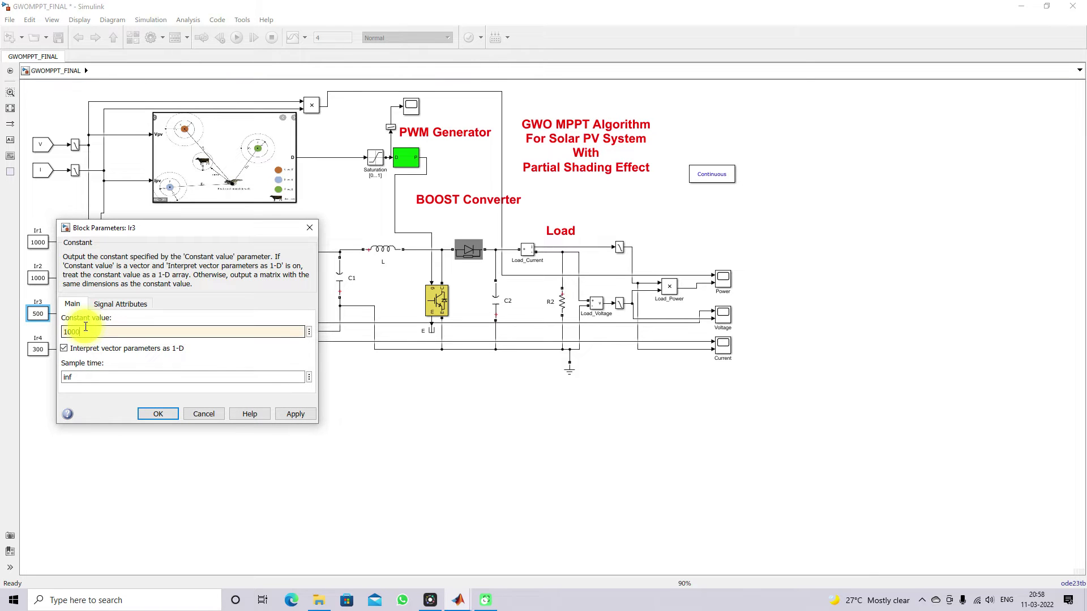
pyautogui.click(154, 414)
pyautogui.doubleClick(39, 350)
pyautogui.write('10000')
pyautogui.press('BackSpace')
pyautogui.press('Return')
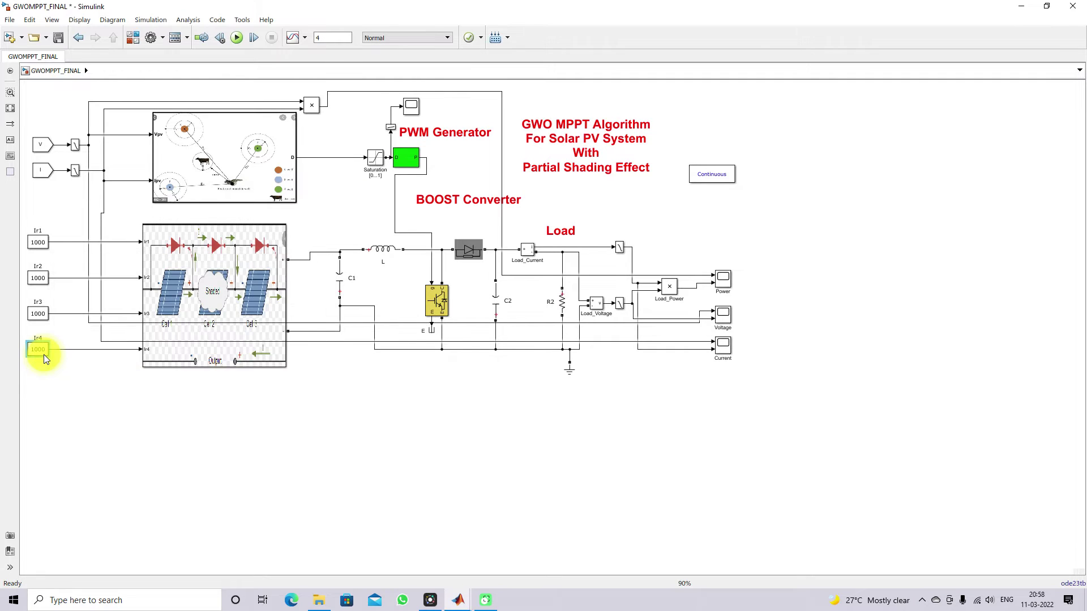
# Switch to the POMPPT_FINAL model and set its Ir2 irradiance constant to 1000
pyautogui.click(459, 600)
pyautogui.click(468, 574)
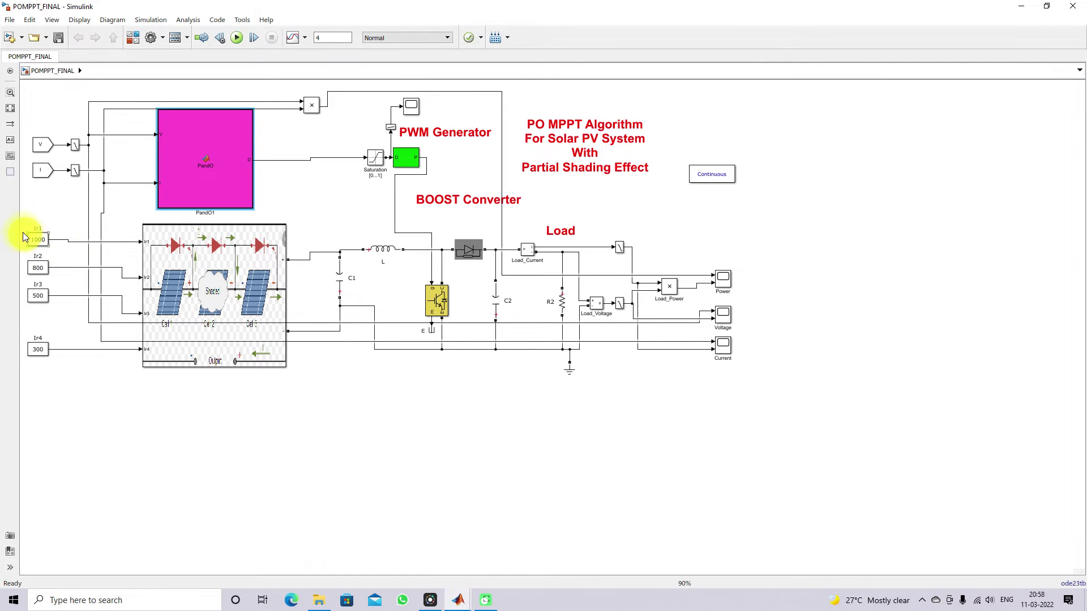
pyautogui.doubleClick(38, 269)
pyautogui.write('1000')
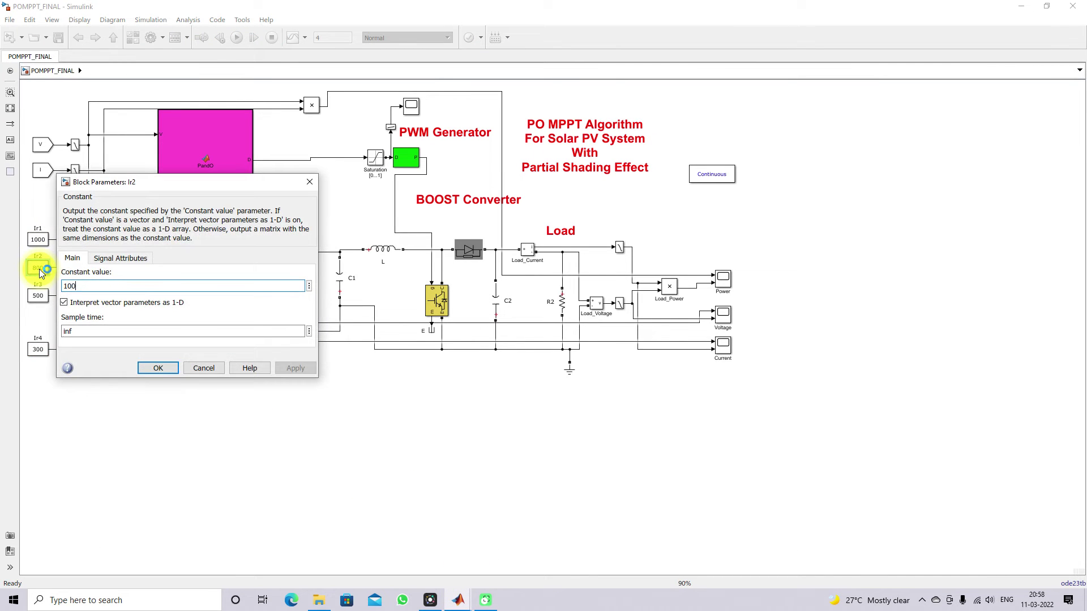
pyautogui.click(158, 368)
pyautogui.doubleClick(37, 294)
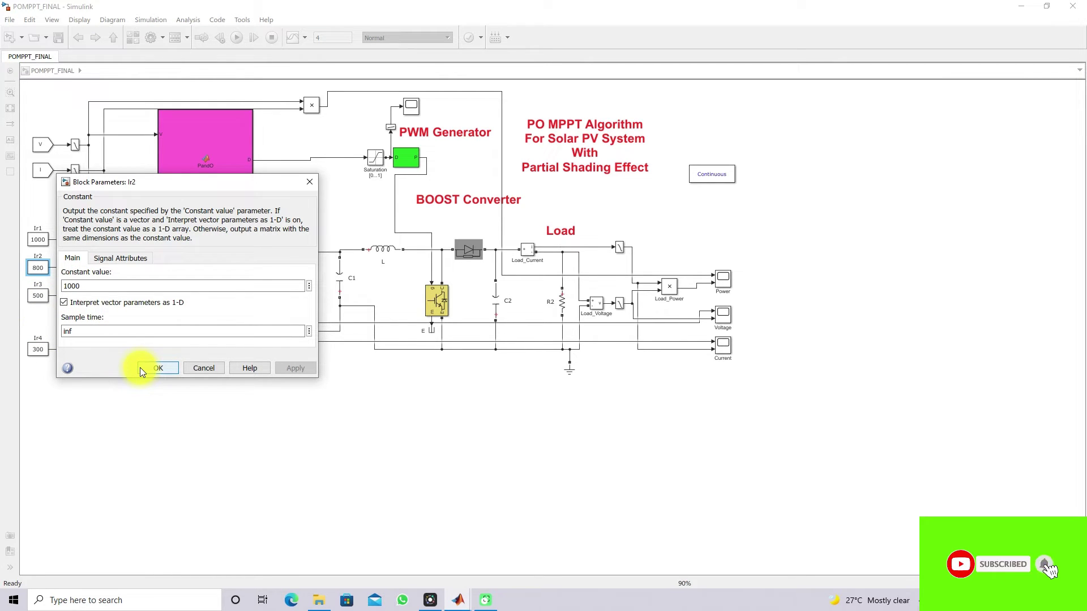
pyautogui.doubleClick(38, 296)
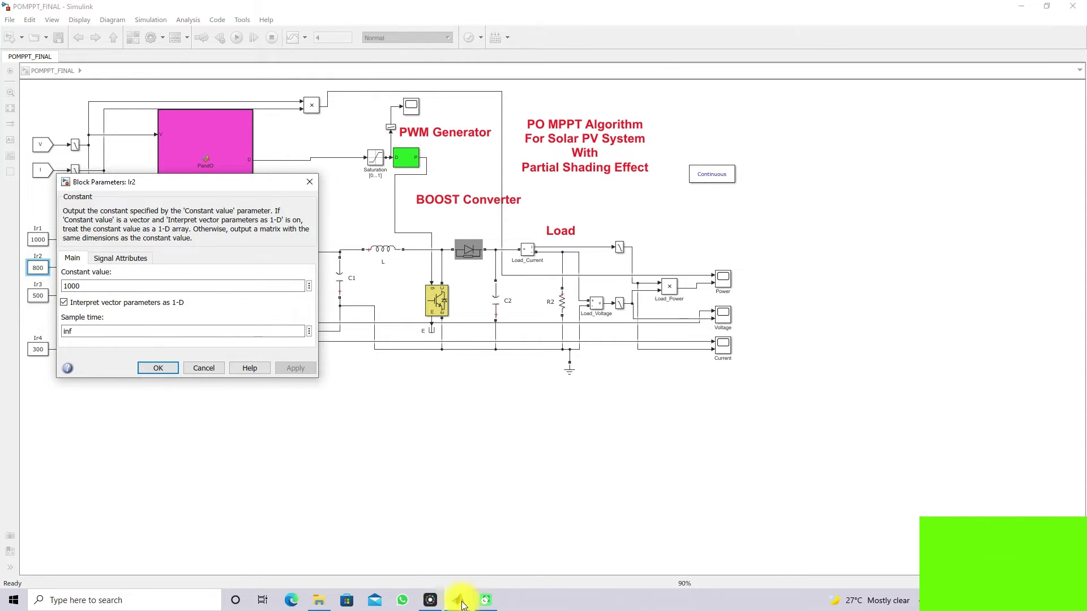
# Check the simulation status of the GWOMPPT_FINAL model and return to the POMPPT_FINAL model
pyautogui.moveTo(458, 599)
pyautogui.click(189, 552)
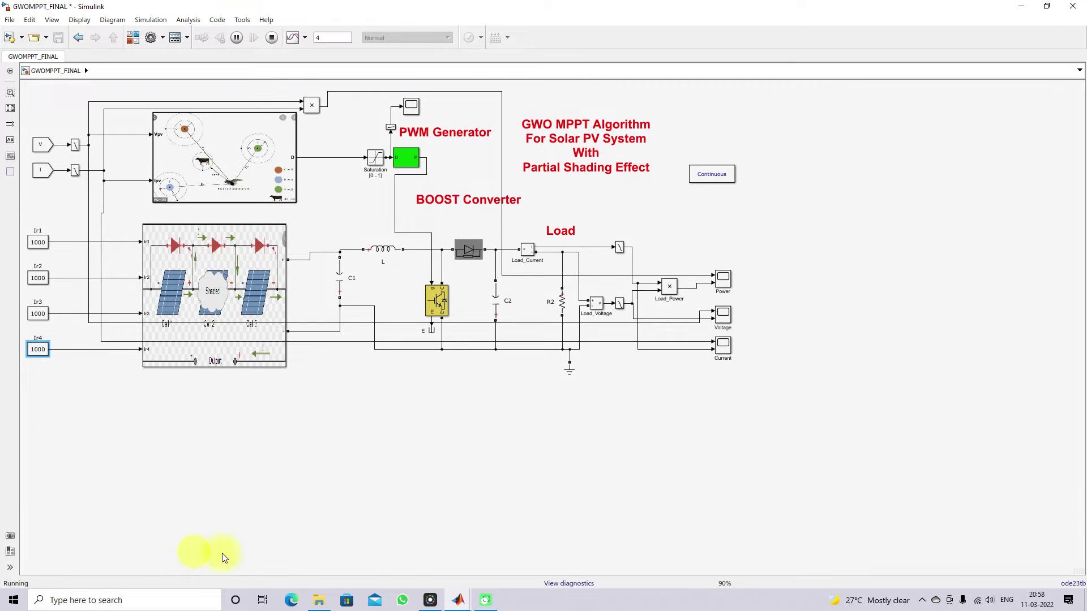
pyautogui.moveTo(469, 593)
pyautogui.click(472, 557)
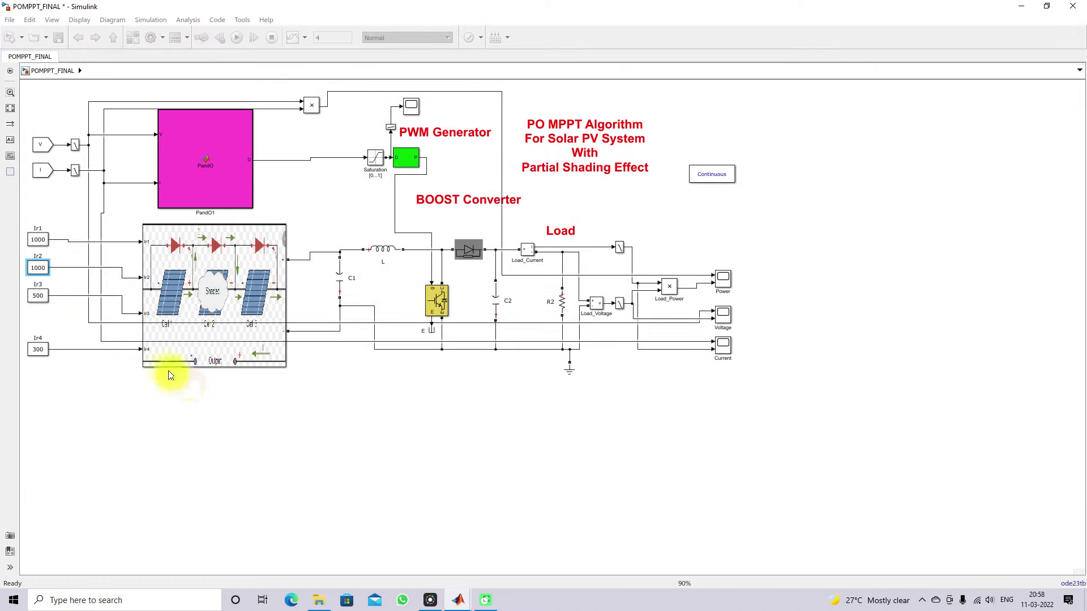
# Set the Ir3 and Ir4 irradiance constants of the POMPPT_FINAL model to 1000
pyautogui.click(43, 296)
pyautogui.doubleClick(48, 297)
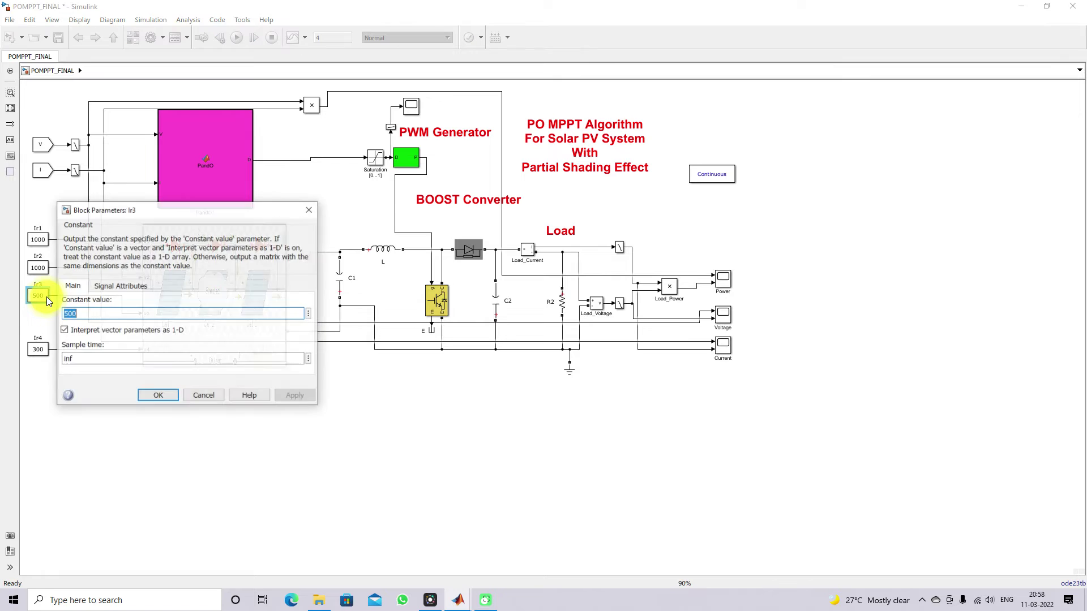
pyautogui.write('1000')
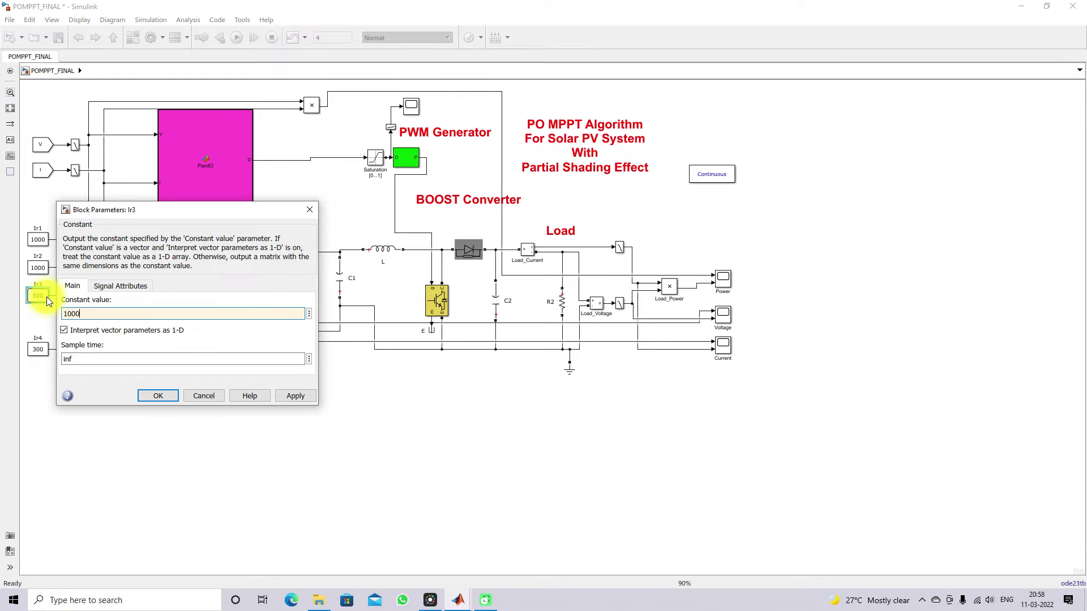
pyautogui.press('Return')
pyautogui.doubleClick(37, 347)
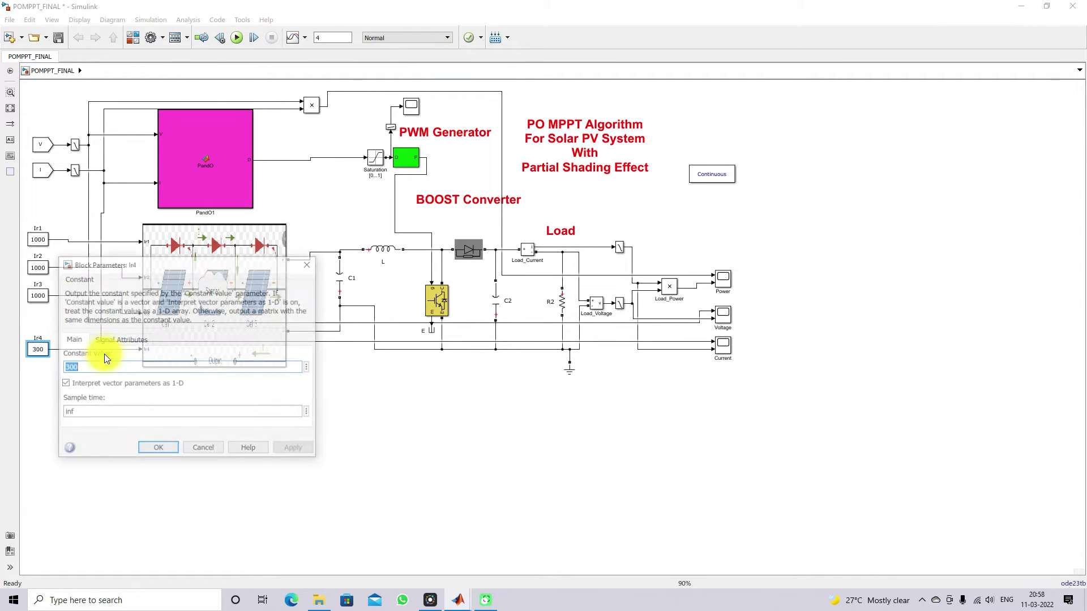
pyautogui.write('1000')
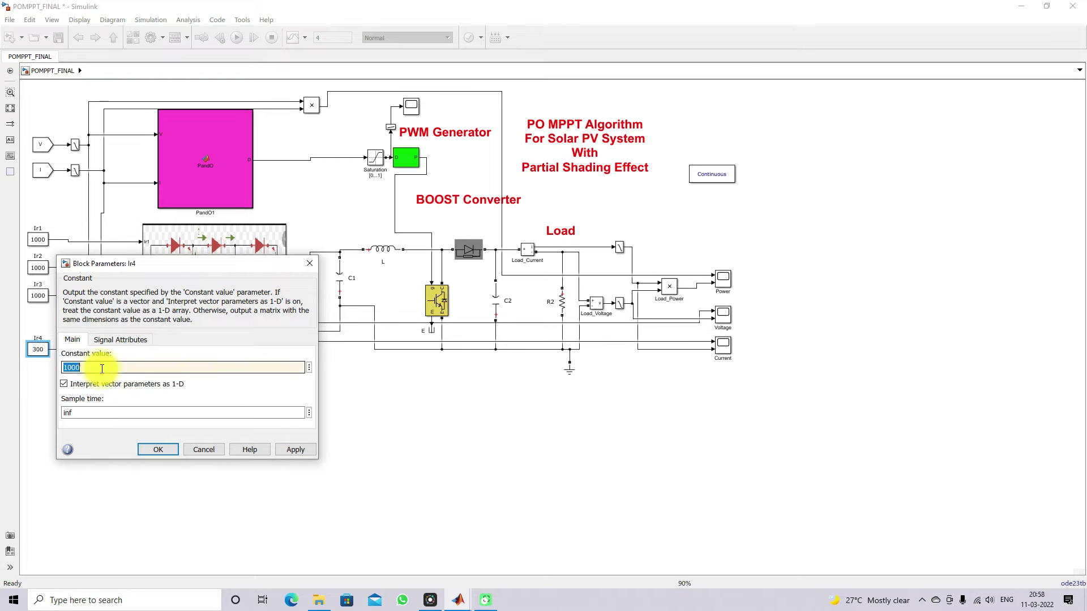
pyautogui.press('Return')
# Switch to the FuzzyMPPT_FINAL model, set its Ir4 irradiance constant to 1000 and run the simulation
pyautogui.moveTo(480, 598)
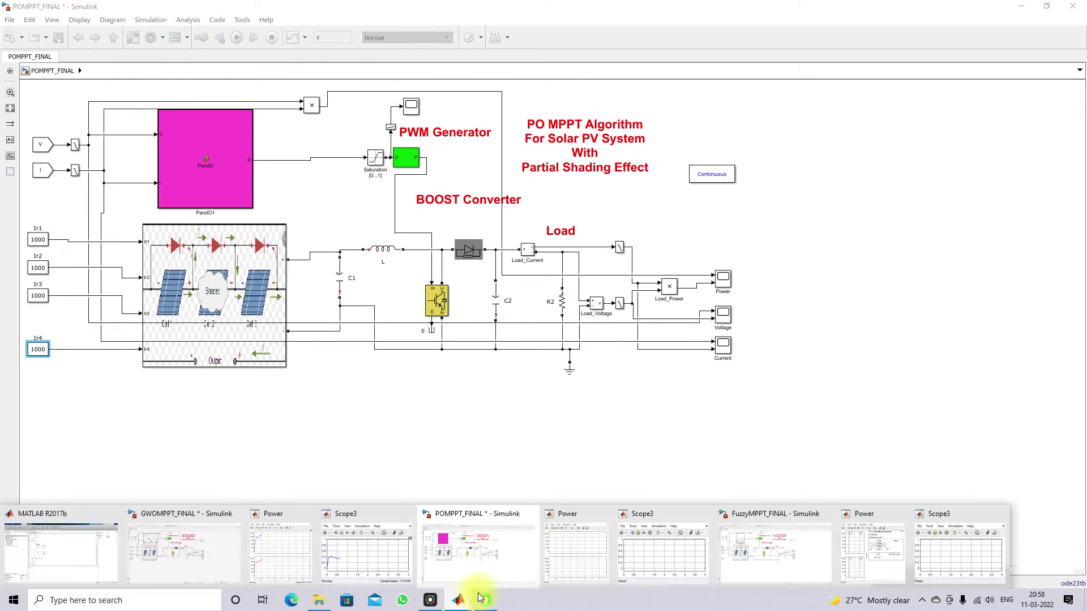
pyautogui.click(766, 563)
pyautogui.doubleClick(34, 349)
pyautogui.write('1000')
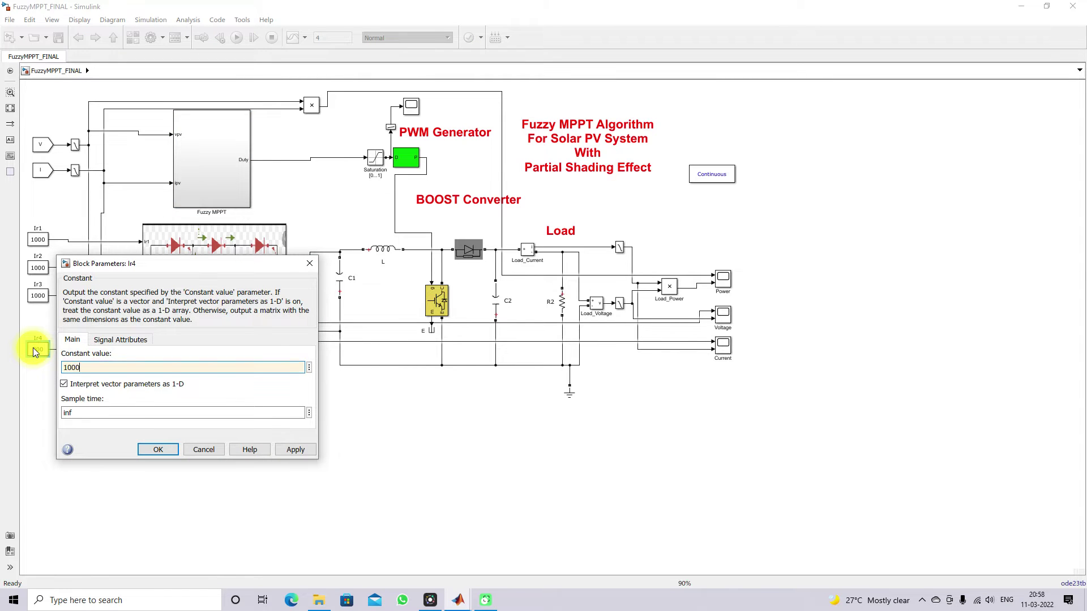
pyautogui.press('Return')
pyautogui.click(237, 37)
# Return to the POMPPT_FINAL model and run its simulation
pyautogui.click(464, 606)
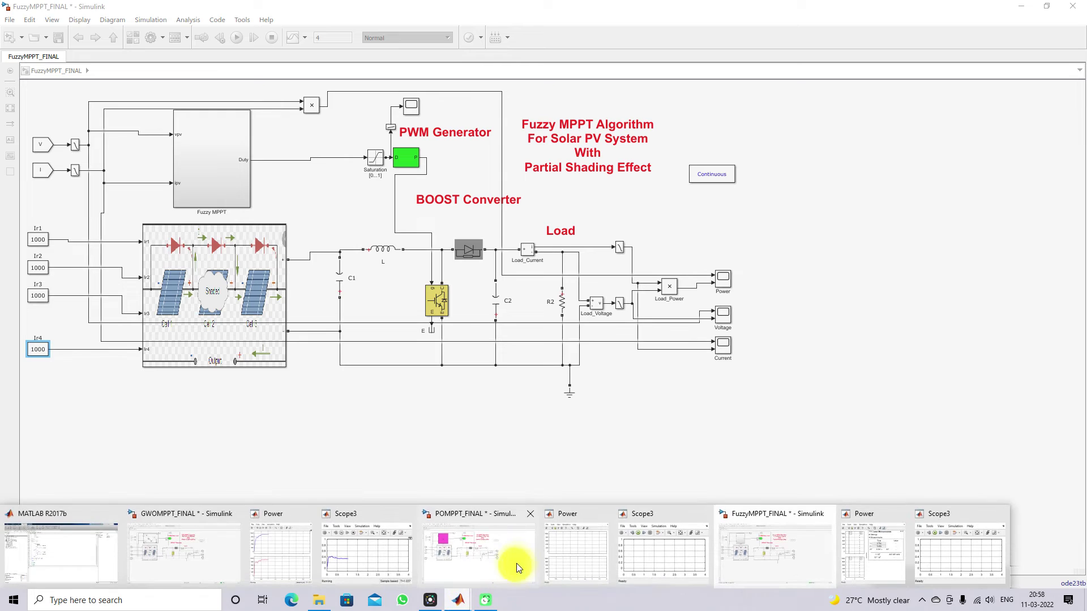
pyautogui.click(513, 565)
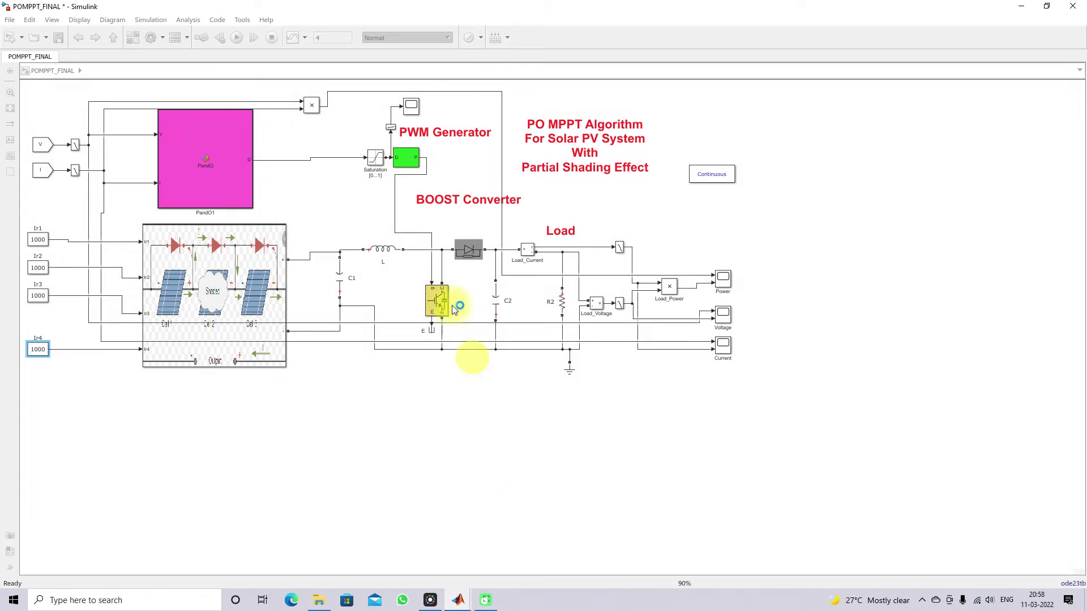
pyautogui.click(237, 38)
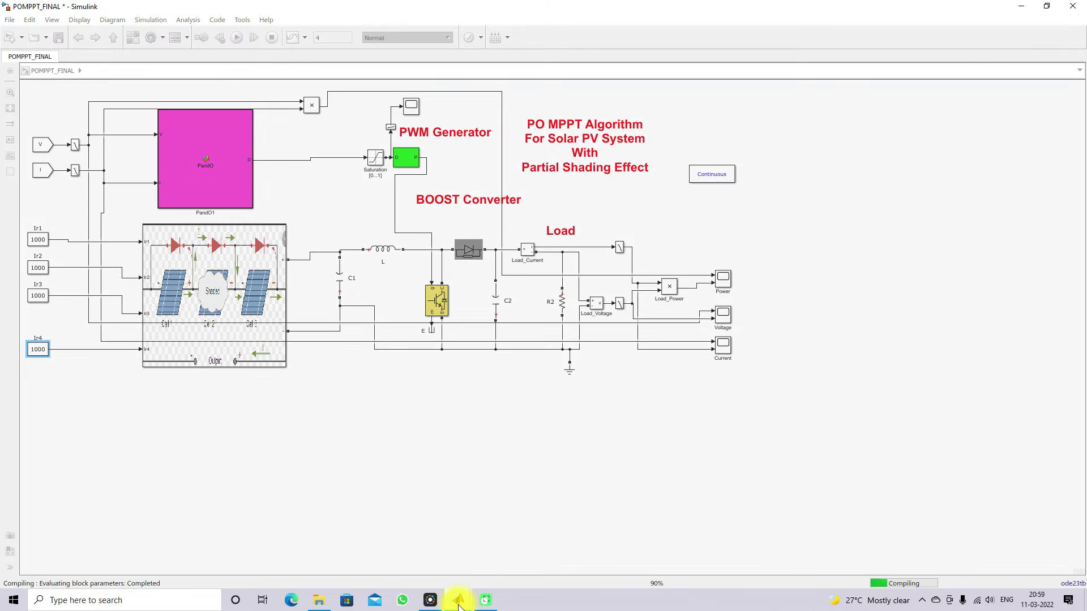
# Bring the GWO model's Power scope to the front and move it over the PandO1 block area of the diagram
pyautogui.moveTo(458, 605)
pyautogui.click(286, 555)
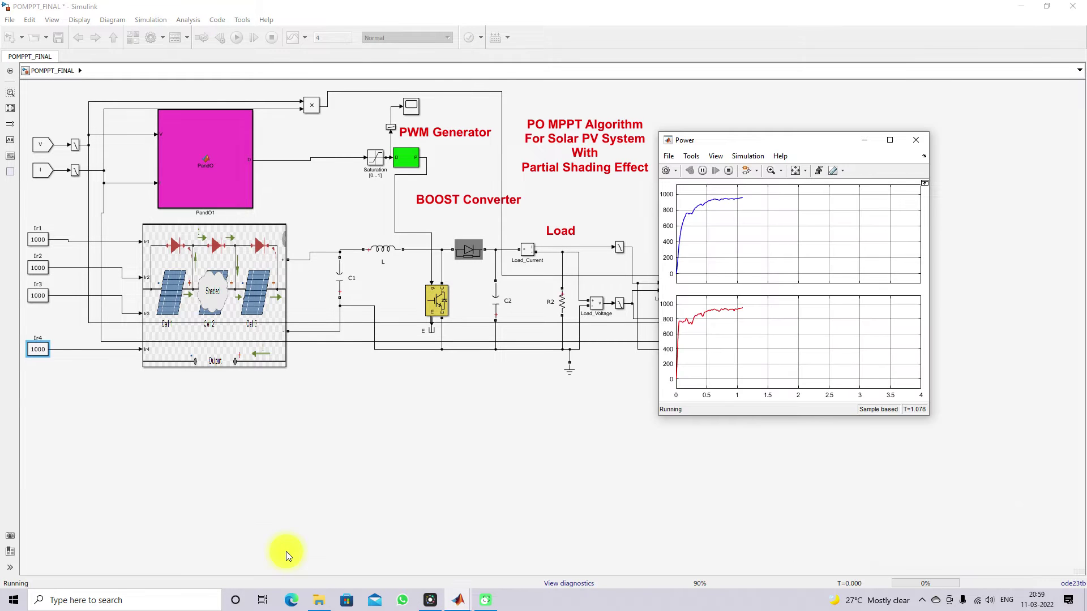
pyautogui.moveTo(757, 142); pyautogui.dragTo(259, 113)
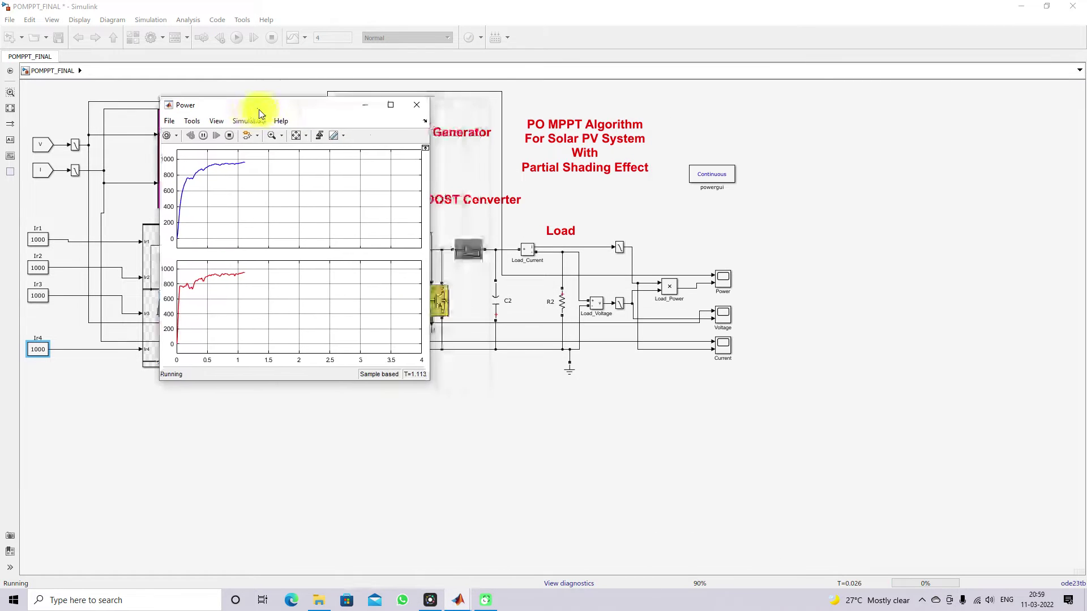
# Bring the P&O model's Power scope to the front, place it beside the GWO Power scope and adjust its window size
pyautogui.moveTo(459, 600)
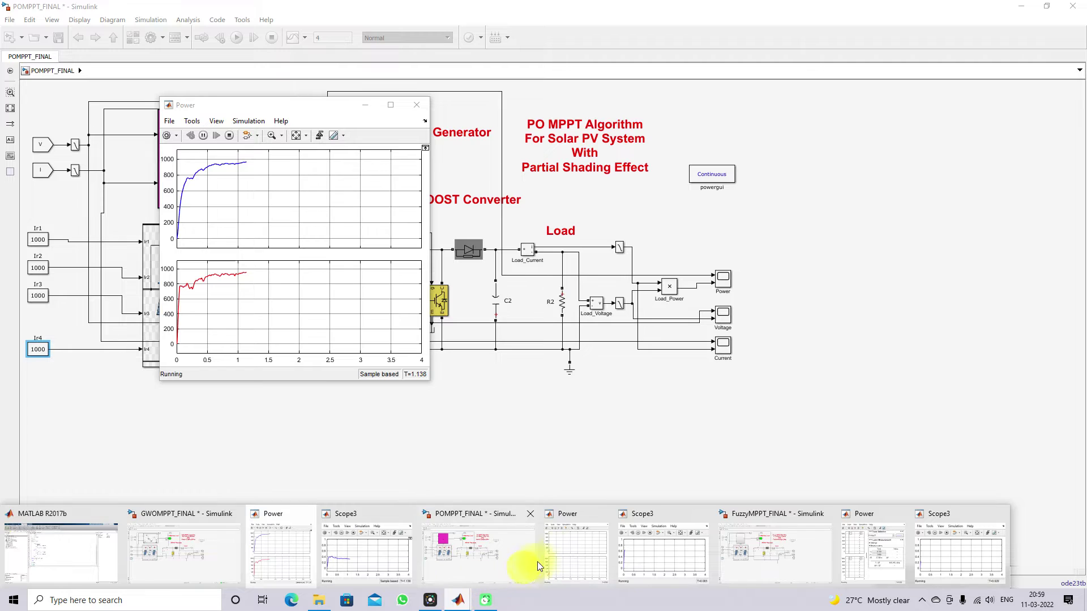
pyautogui.click(558, 552)
pyautogui.moveTo(459, 151); pyautogui.dragTo(499, 105)
pyautogui.moveTo(694, 364); pyautogui.dragTo(698, 382)
pyautogui.moveTo(461, 603)
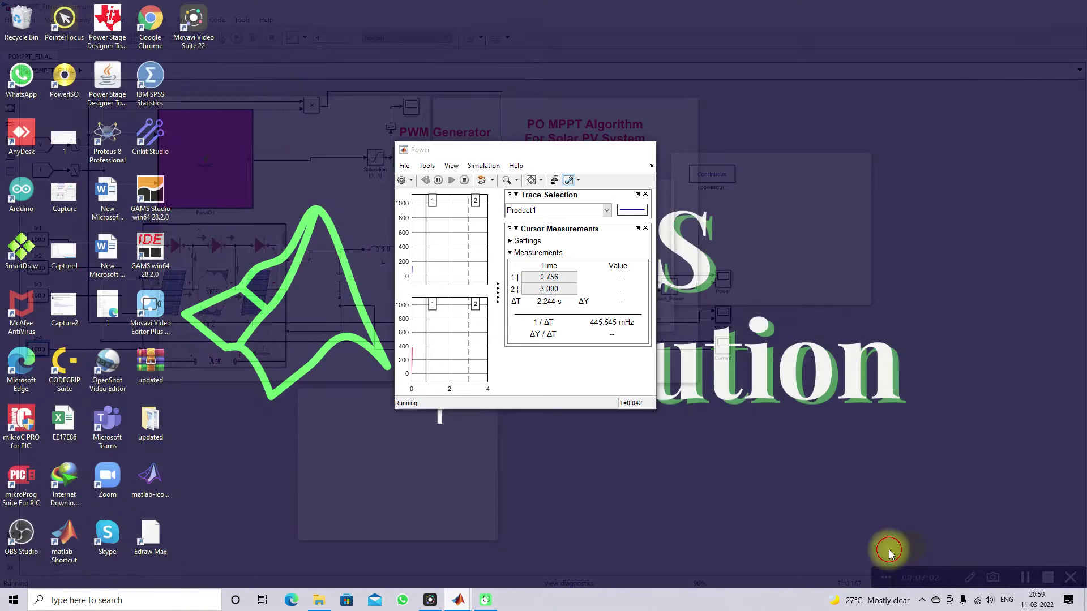
# Bring the fuzzy model's Power scope to the front, hide its cursor measurements, place it beside the P&O Power scope and match its height
pyautogui.click(905, 548)
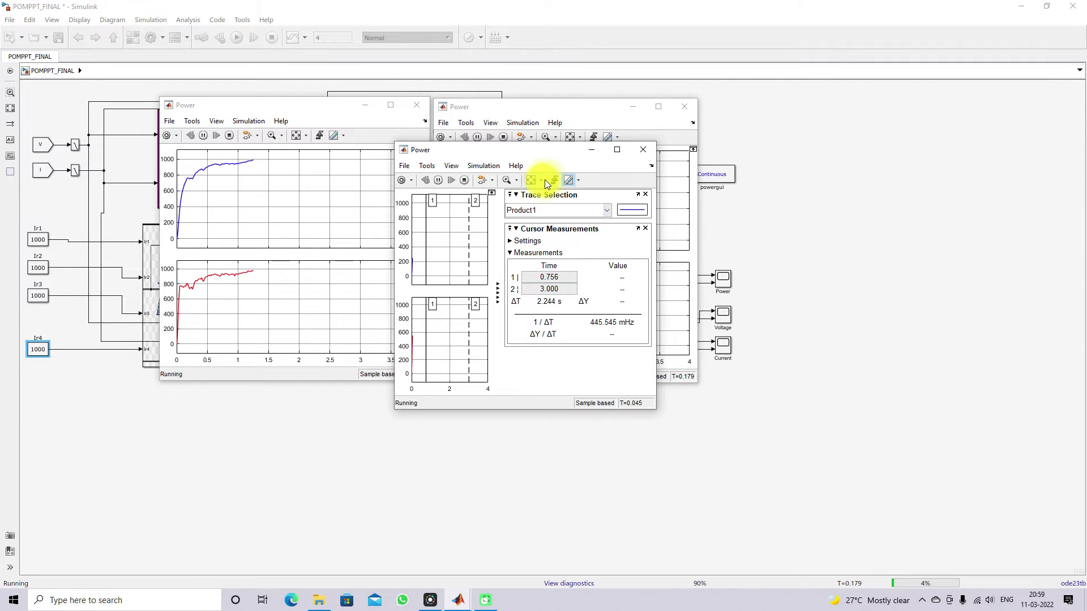
pyautogui.click(564, 181)
pyautogui.moveTo(512, 149); pyautogui.dragTo(816, 106)
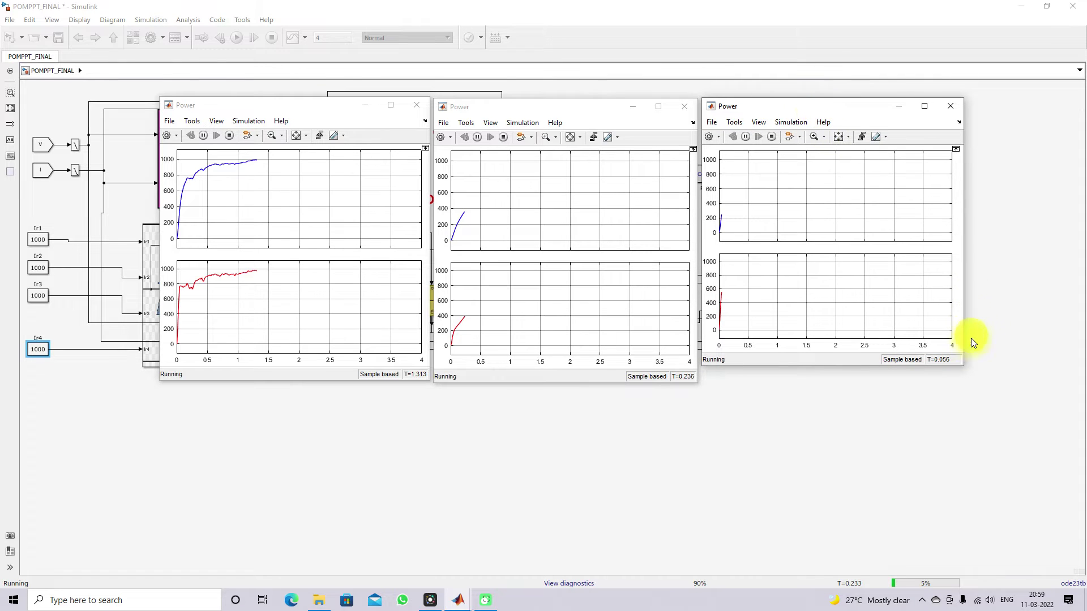
pyautogui.moveTo(965, 369); pyautogui.dragTo(966, 383)
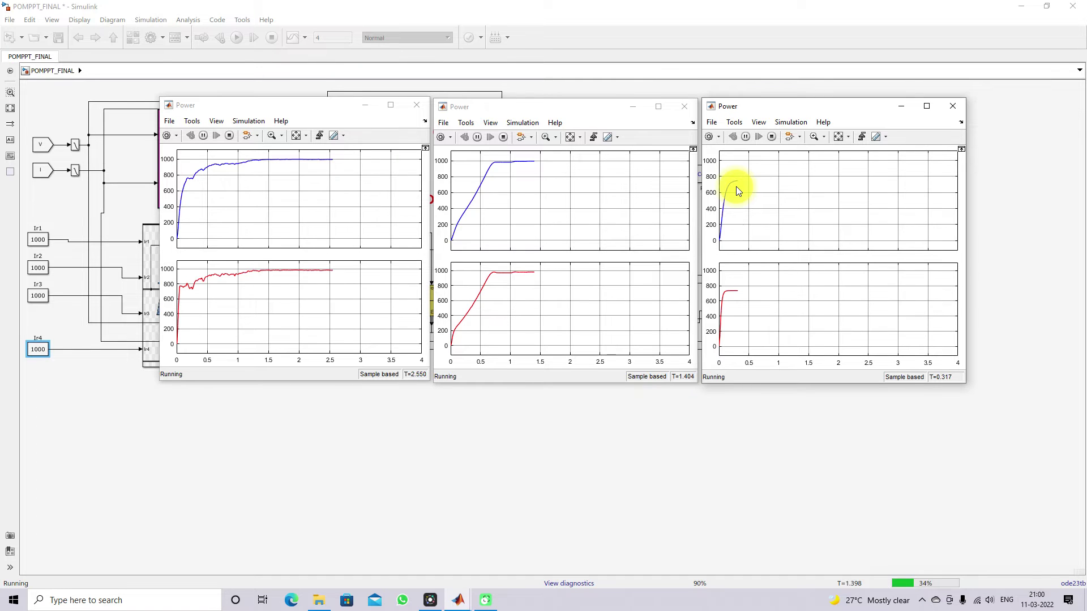
# Stop the P&O and GWO simulations from their Power scopes and return to the fuzzy model's Power scope
pyautogui.click(503, 137)
pyautogui.click(229, 136)
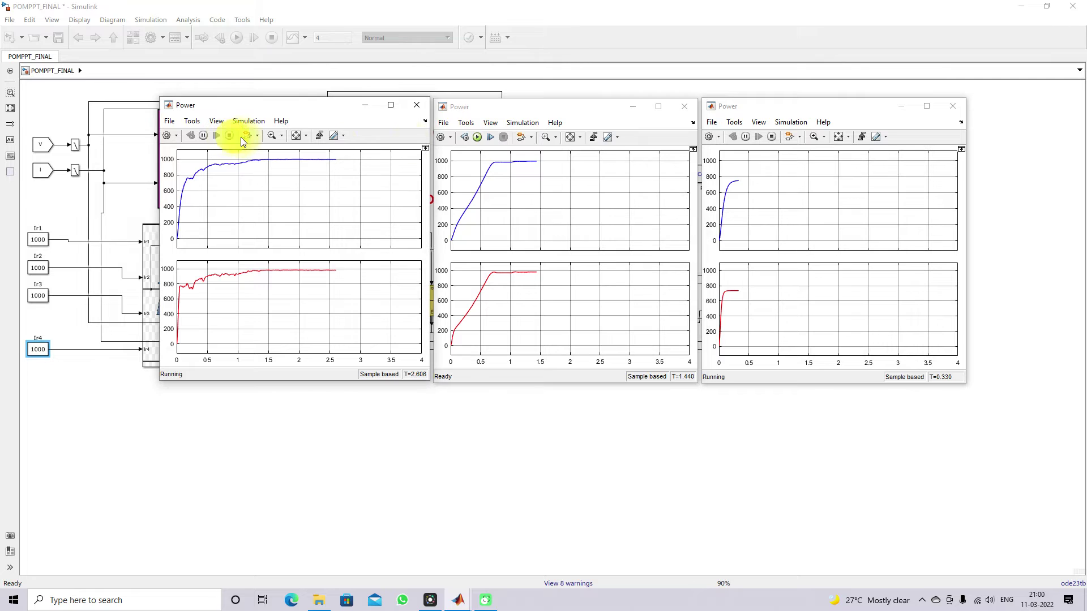
pyautogui.click(752, 111)
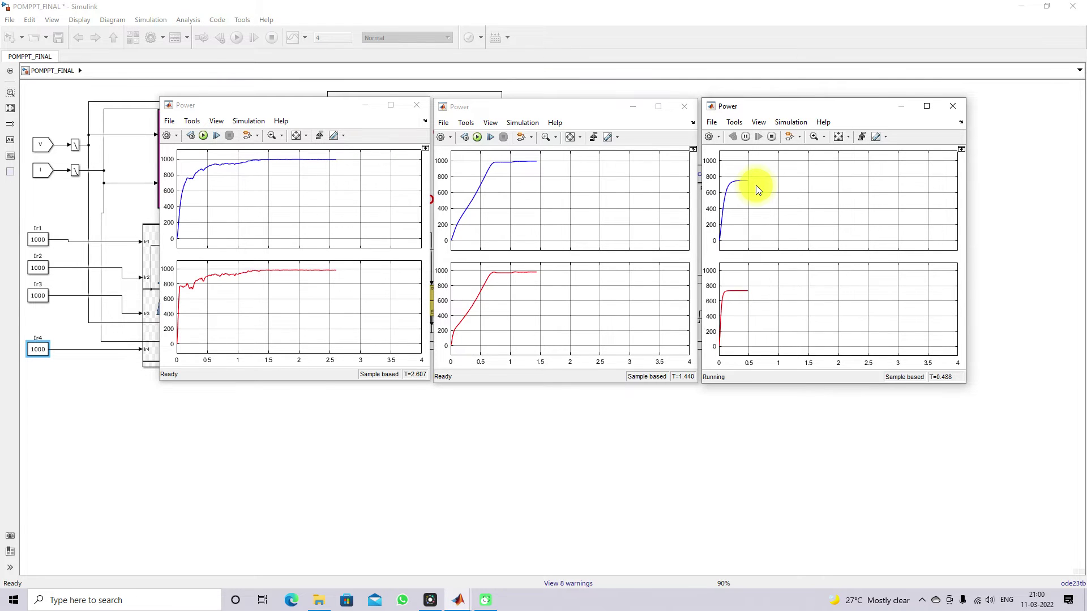
# Bring the FuzzyMPPT_FINAL model to the front and show its Power scope over the diagram
pyautogui.moveTo(453, 597)
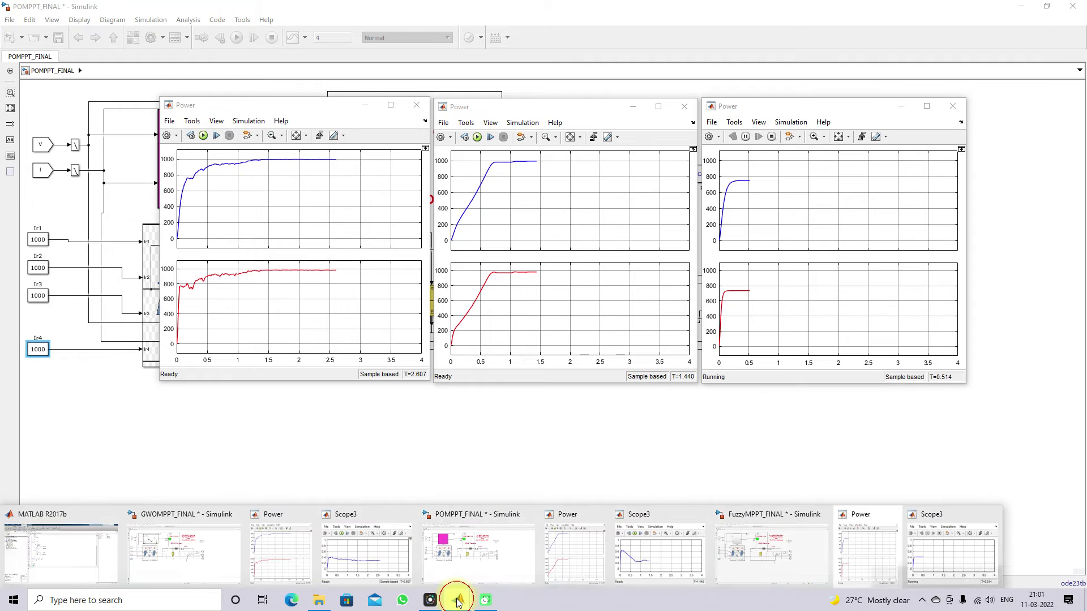
pyautogui.click(751, 547)
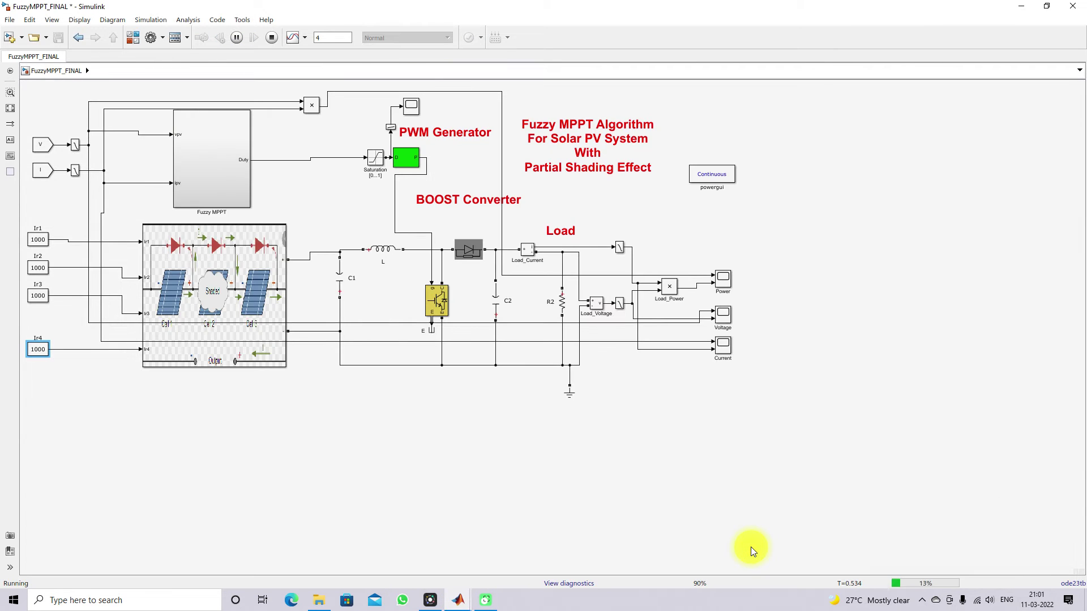
pyautogui.click(465, 601)
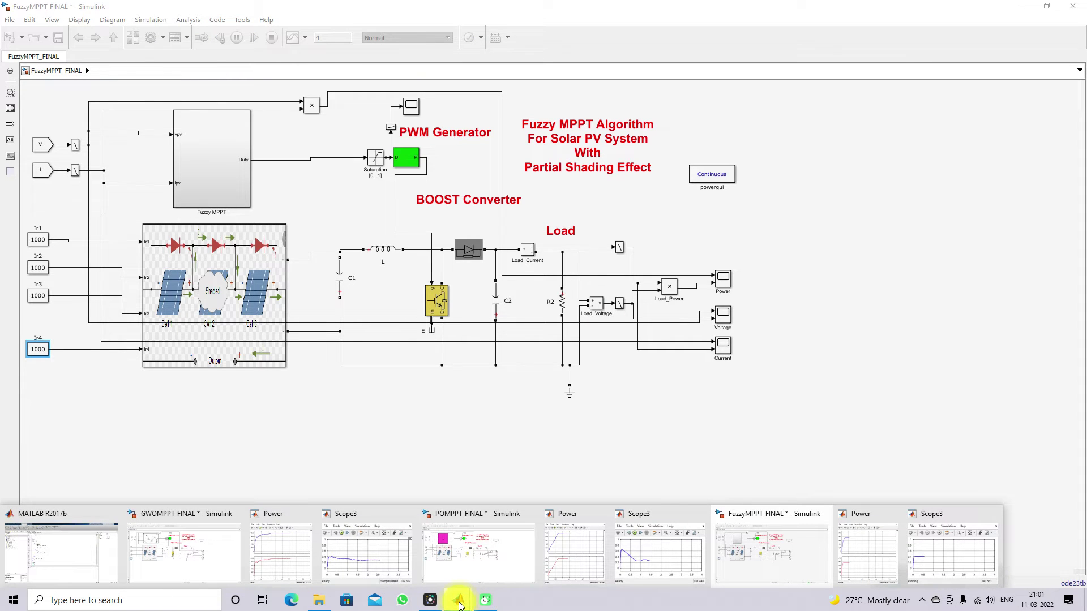
pyautogui.click(851, 555)
# Show the fuzzy model's Scope3, move it below the Power scope plots to inspect its curve and minimize it
pyautogui.moveTo(460, 593)
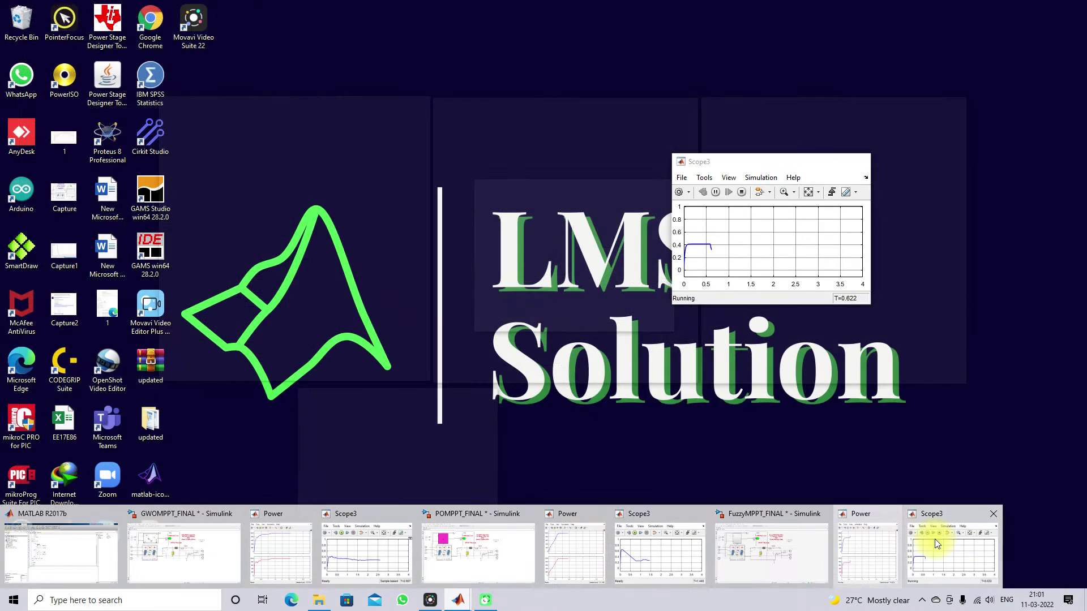
pyautogui.click(936, 539)
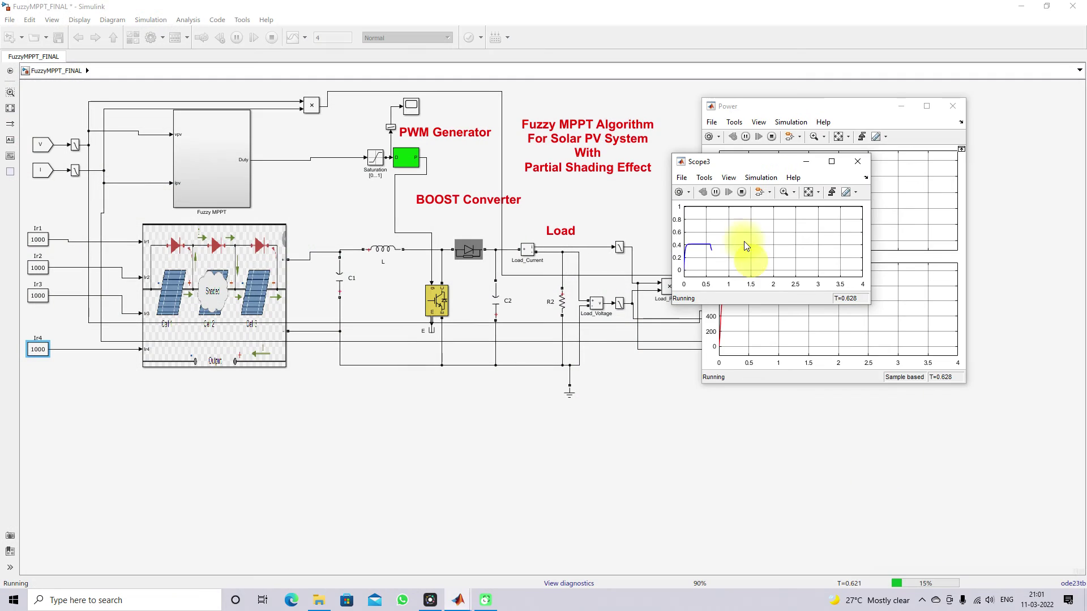
pyautogui.moveTo(730, 166); pyautogui.dragTo(761, 375)
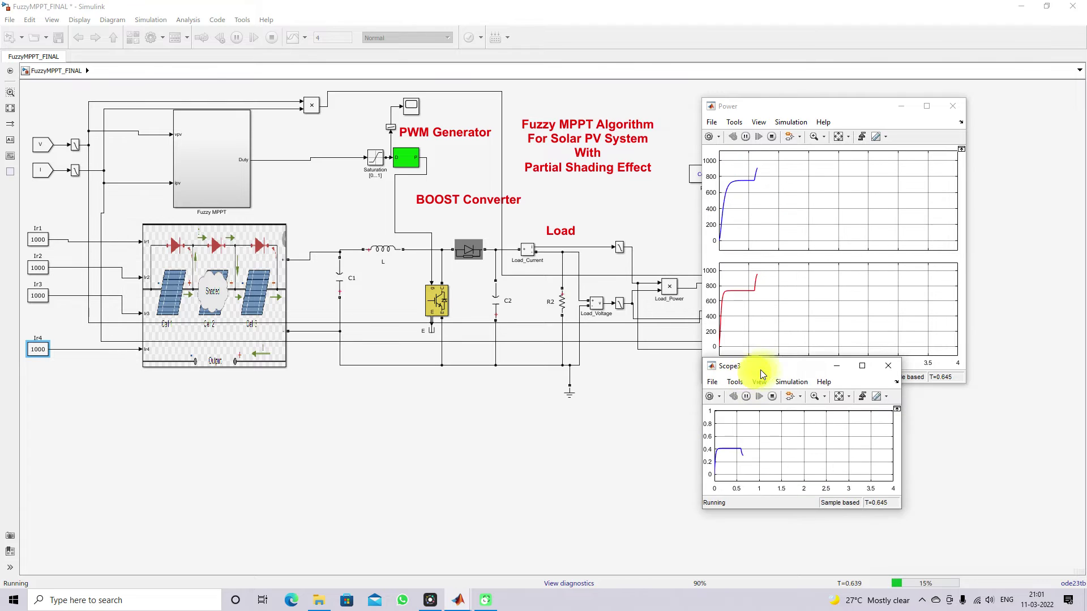
pyautogui.click(836, 366)
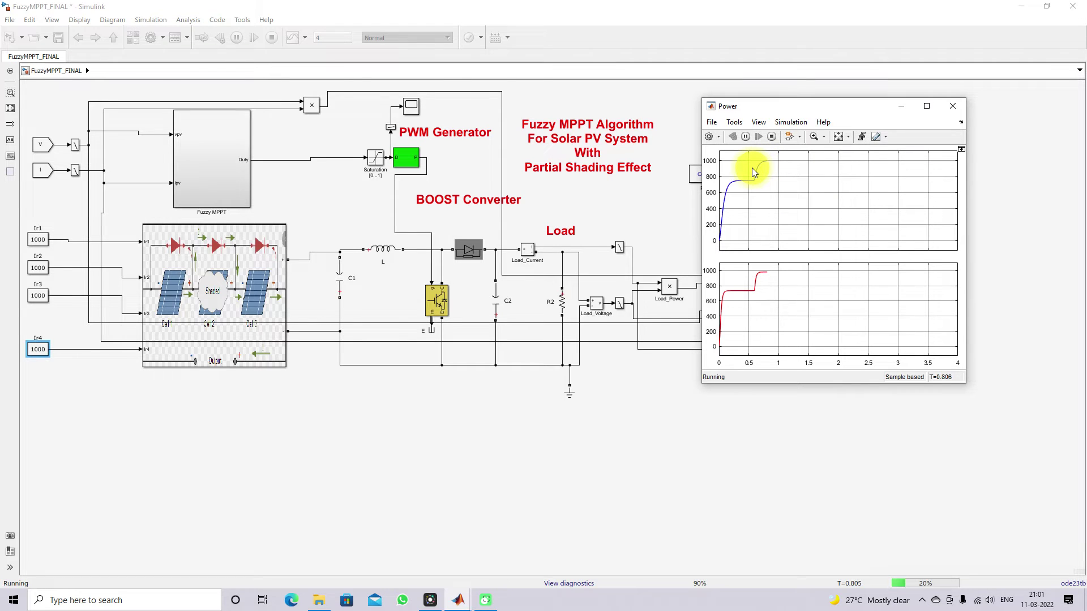
# Bring the GWO and P&O Power scopes back beside the fuzzy Power scope and stop the fuzzy simulation
pyautogui.moveTo(456, 602)
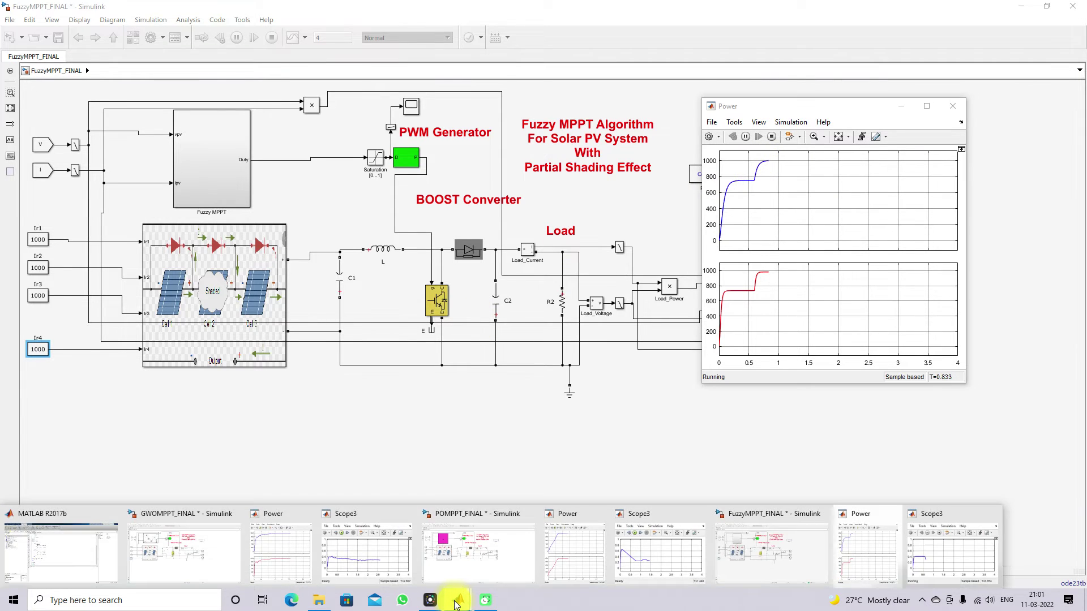
pyautogui.click(257, 544)
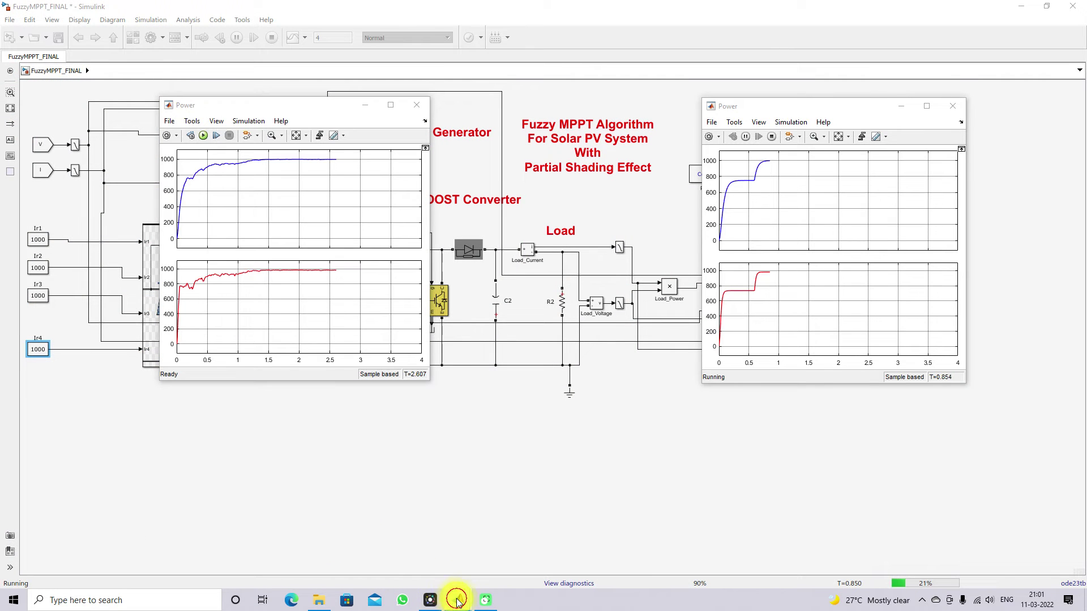
pyautogui.moveTo(457, 599)
pyautogui.click(596, 553)
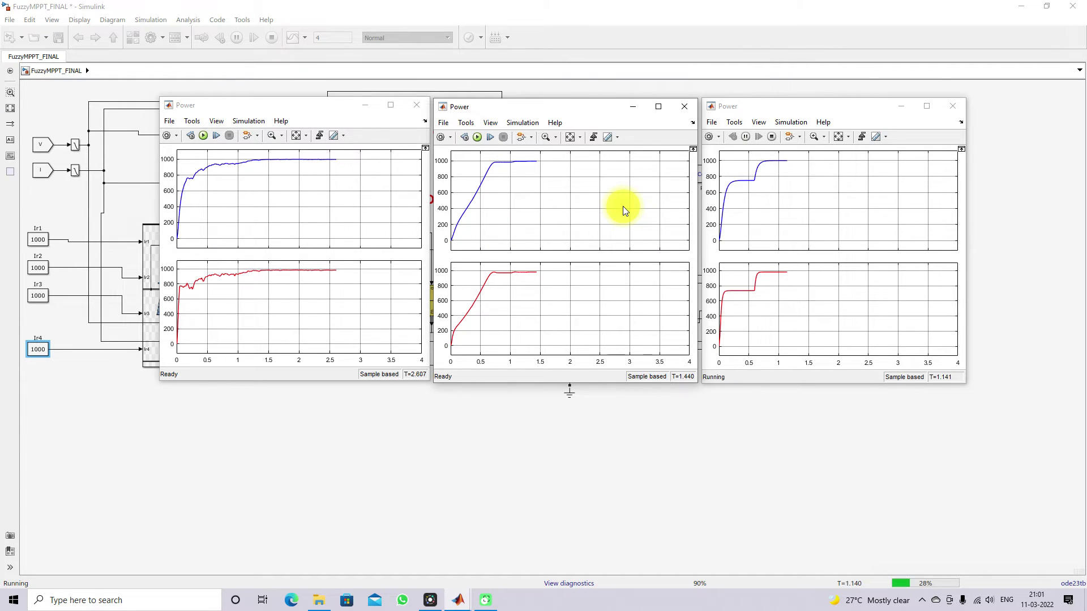
pyautogui.click(771, 136)
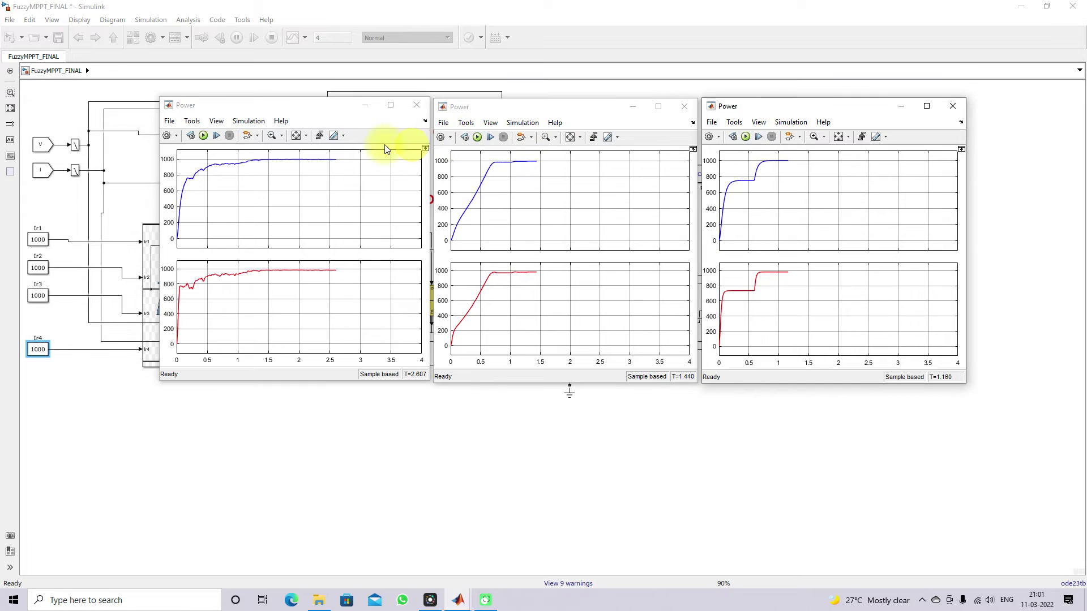
# Switch to the GWOMPPT_FINAL model and set its Ir4 irradiance constant to 300
pyautogui.click(302, 429)
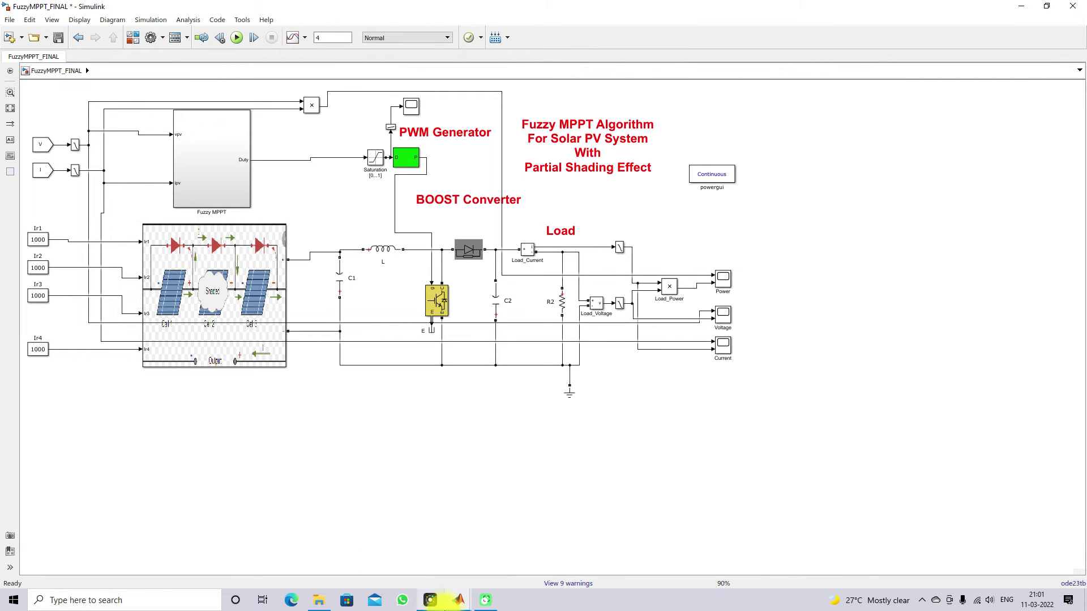
pyautogui.moveTo(459, 600)
pyautogui.click(176, 540)
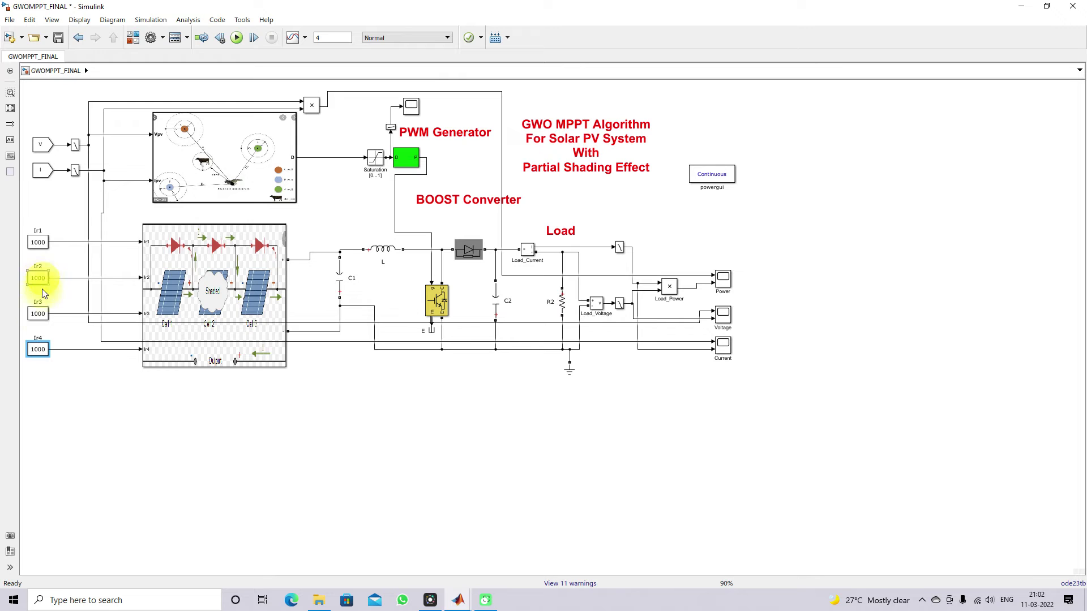
pyautogui.doubleClick(36, 351)
pyautogui.write('300')
pyautogui.press('Return')
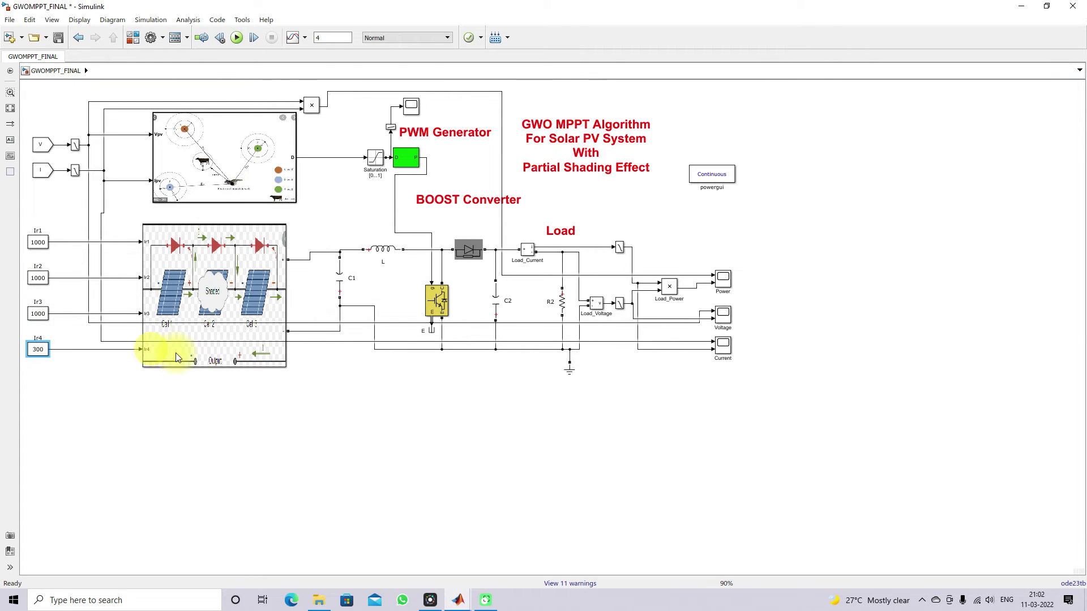
# Switch to the POMPPT_FINAL model and set its Ir4 irradiance constant to 300
pyautogui.moveTo(453, 607)
pyautogui.click(444, 562)
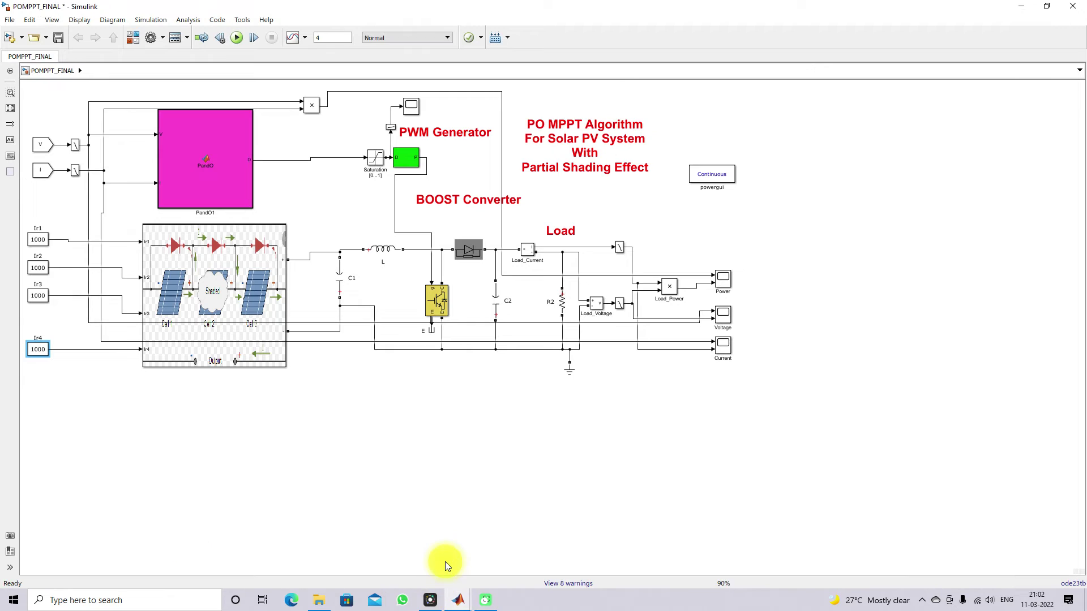
pyautogui.doubleClick(40, 348)
pyautogui.write('3000')
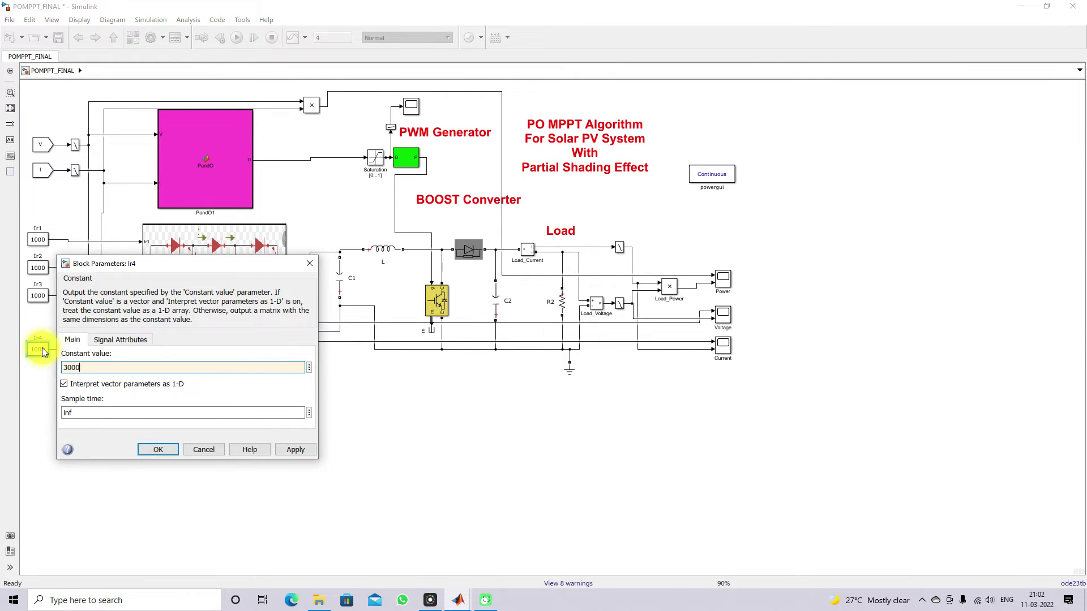
pyautogui.press('Return')
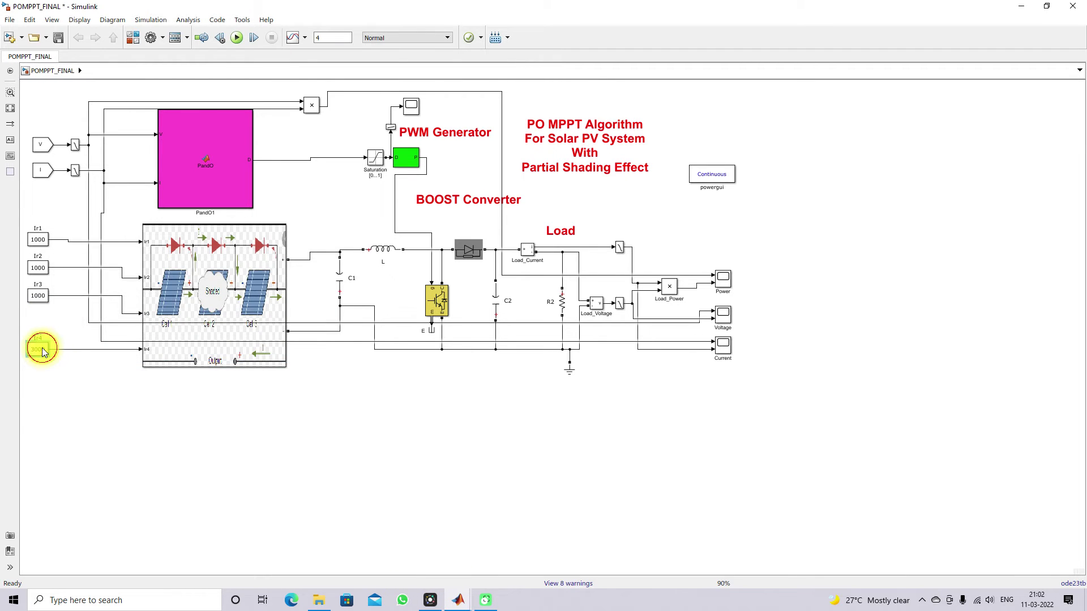
pyautogui.doubleClick(42, 348)
pyautogui.write('300')
pyautogui.press('Return')
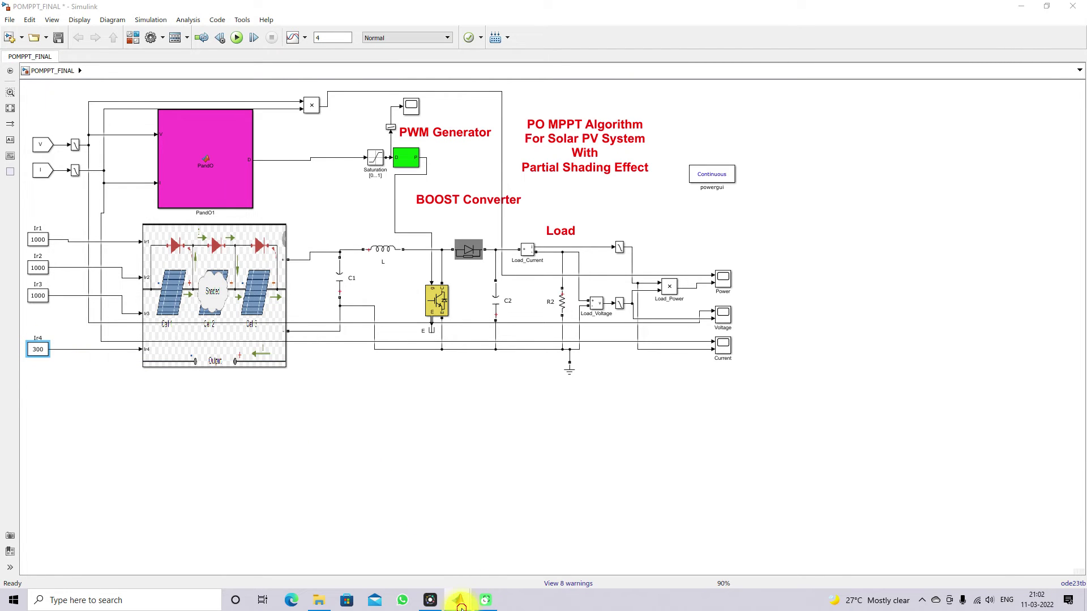
# Switch to the FuzzyMPPT_FINAL model and set its Ir4 irradiance constant to 300
pyautogui.moveTo(460, 601)
pyautogui.click(783, 555)
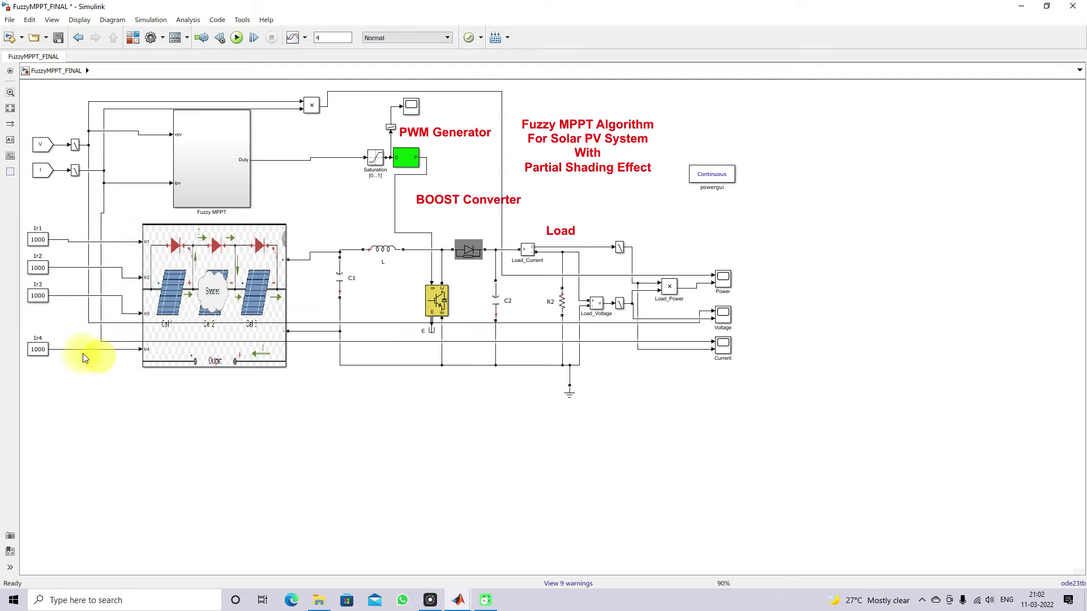
pyautogui.doubleClick(37, 349)
pyautogui.write('300')
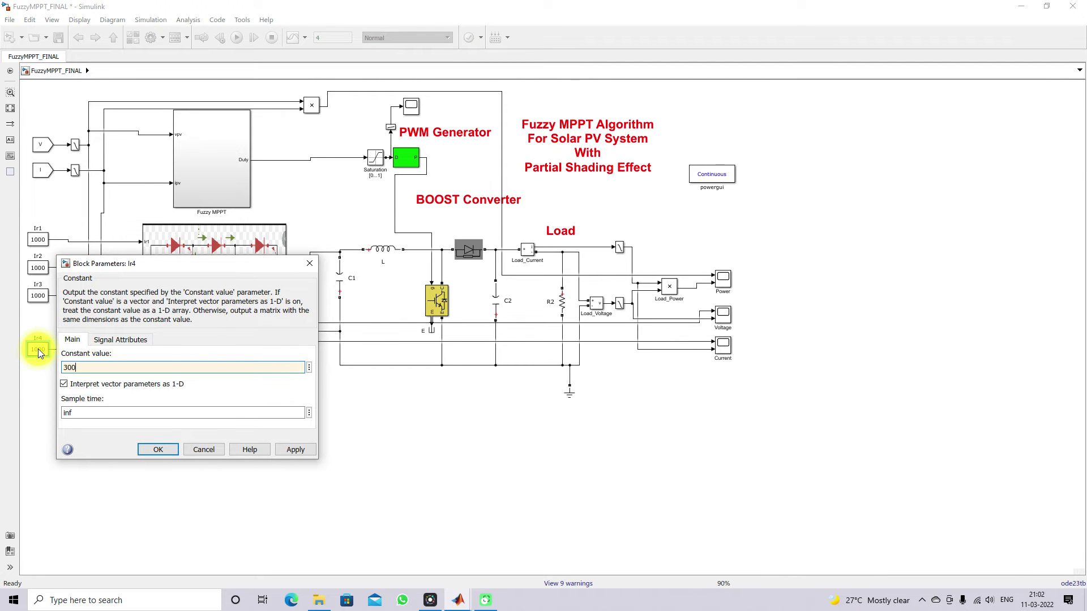
pyautogui.press('Return')
# Run the simulation of the GWOMPPT_FINAL model and that of the POMPPT_FINAL model
pyautogui.moveTo(458, 600)
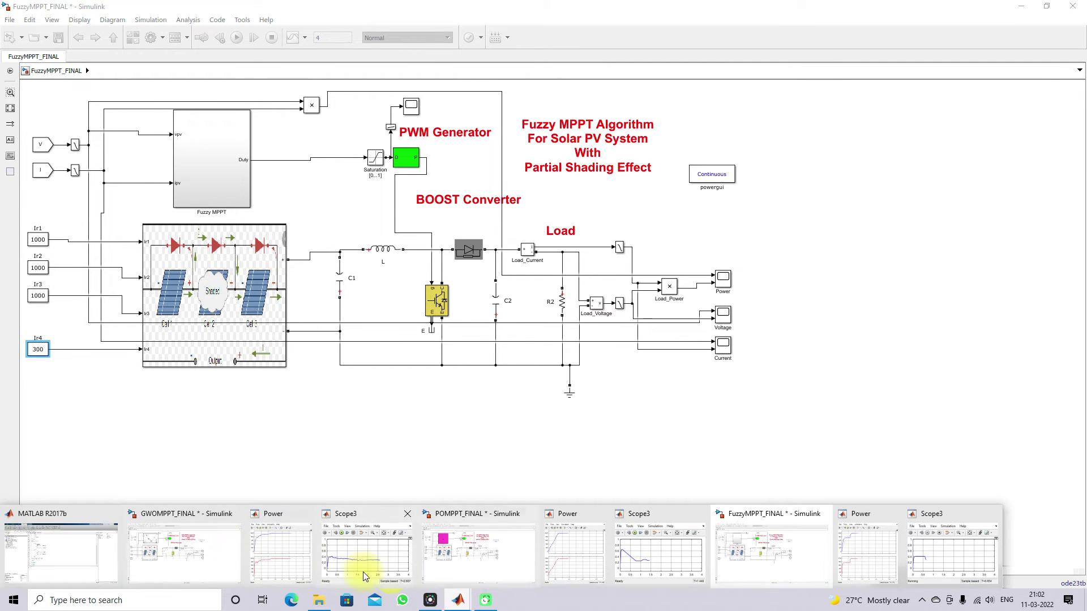
pyautogui.click(158, 539)
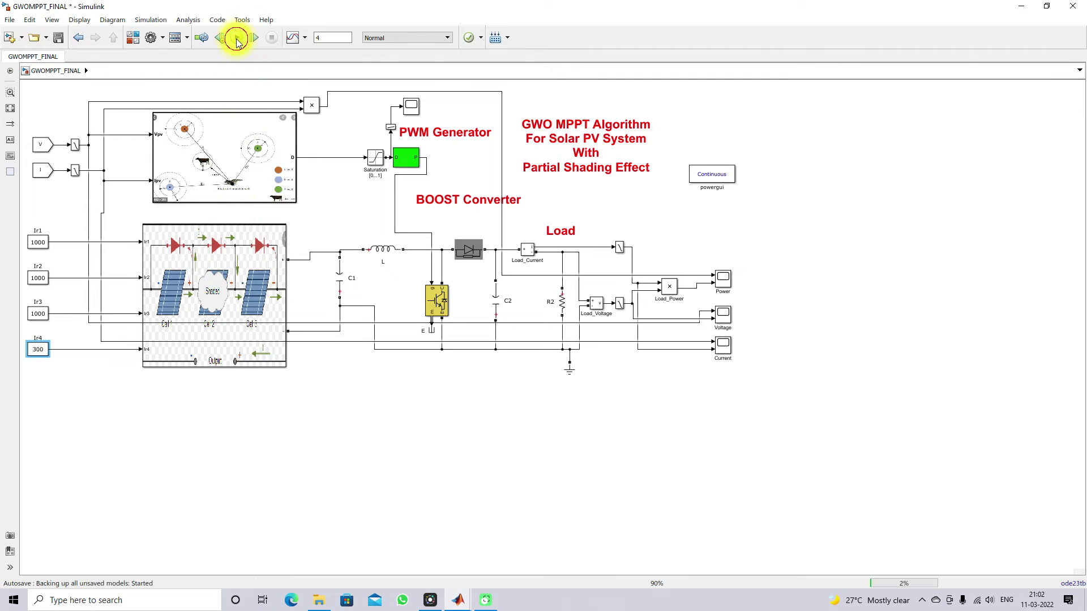
pyautogui.click(236, 38)
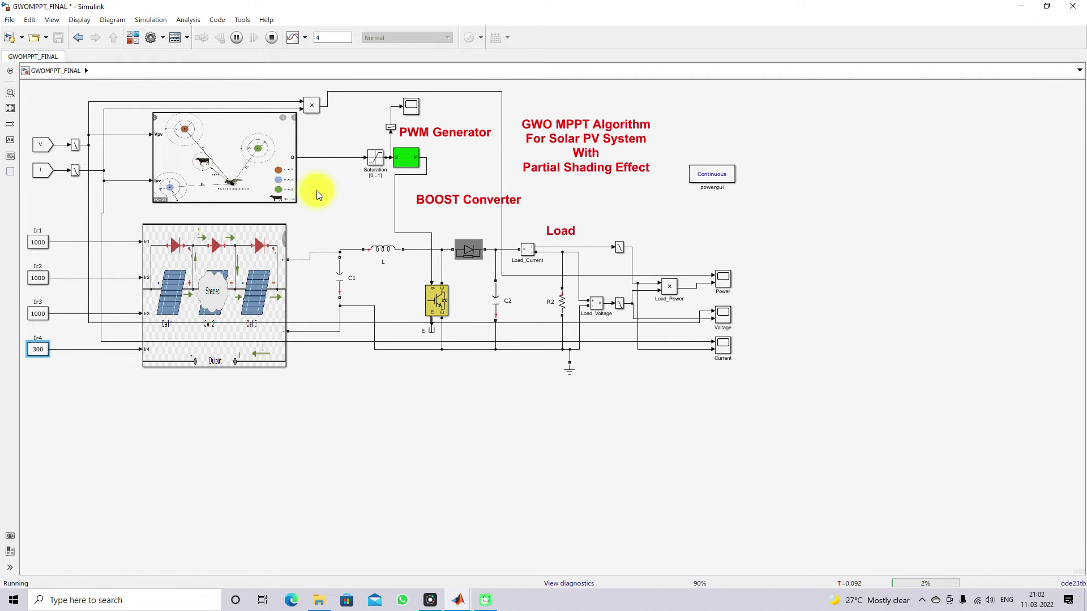
pyautogui.moveTo(485, 599)
pyautogui.click(498, 563)
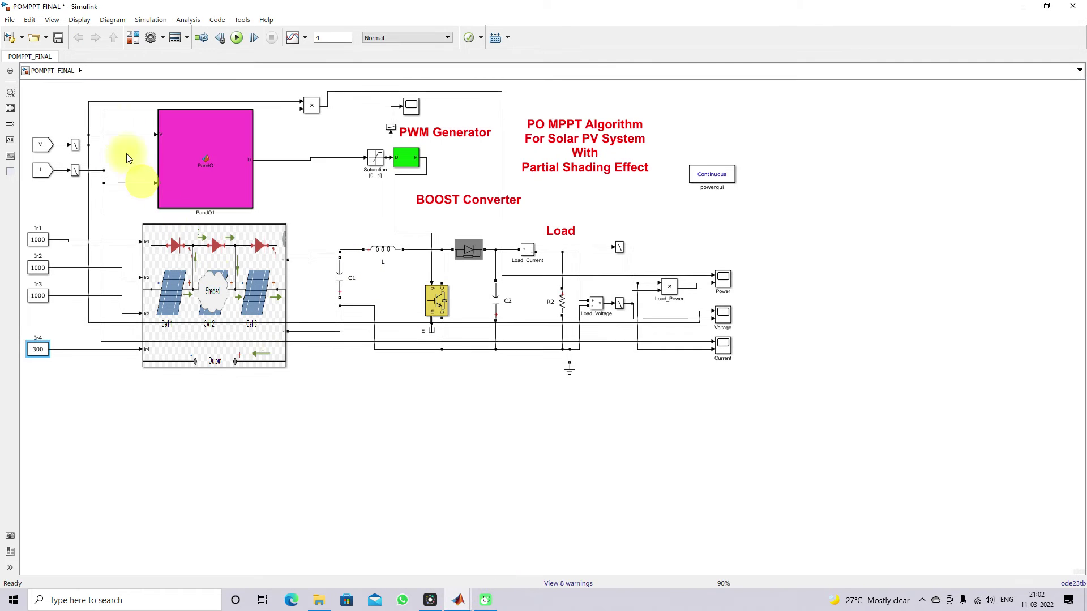
pyautogui.click(236, 38)
# Switch to the FuzzyMPPT_FINAL model and run its simulation
pyautogui.moveTo(485, 599)
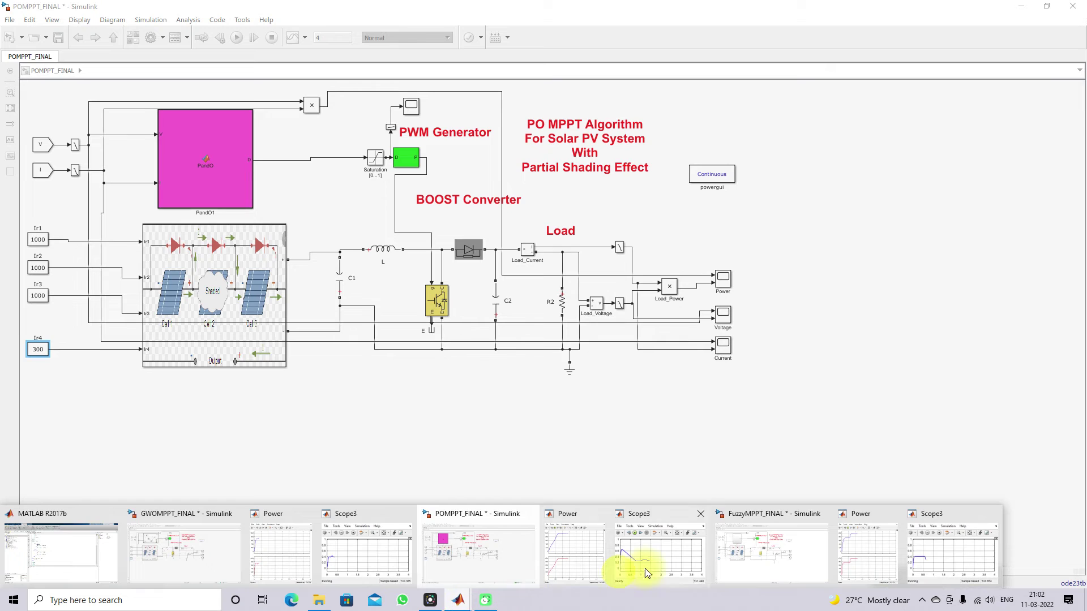
pyautogui.click(752, 558)
pyautogui.click(235, 39)
# Bring the Power scopes of the GWO, P&O and fuzzy models to the front side by side to compare their curves
pyautogui.moveTo(473, 591)
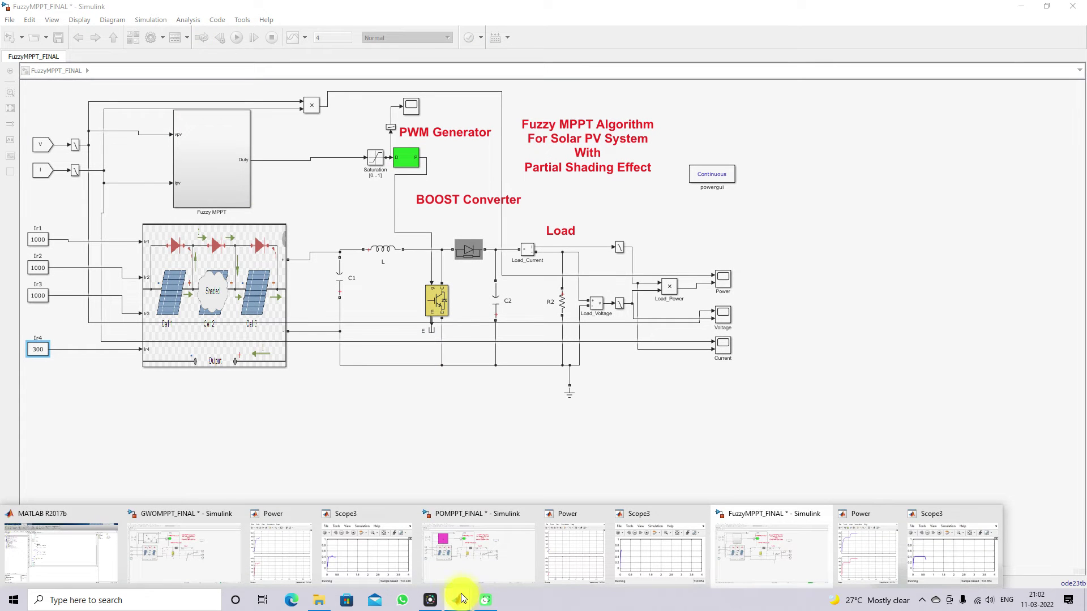
pyautogui.click(293, 552)
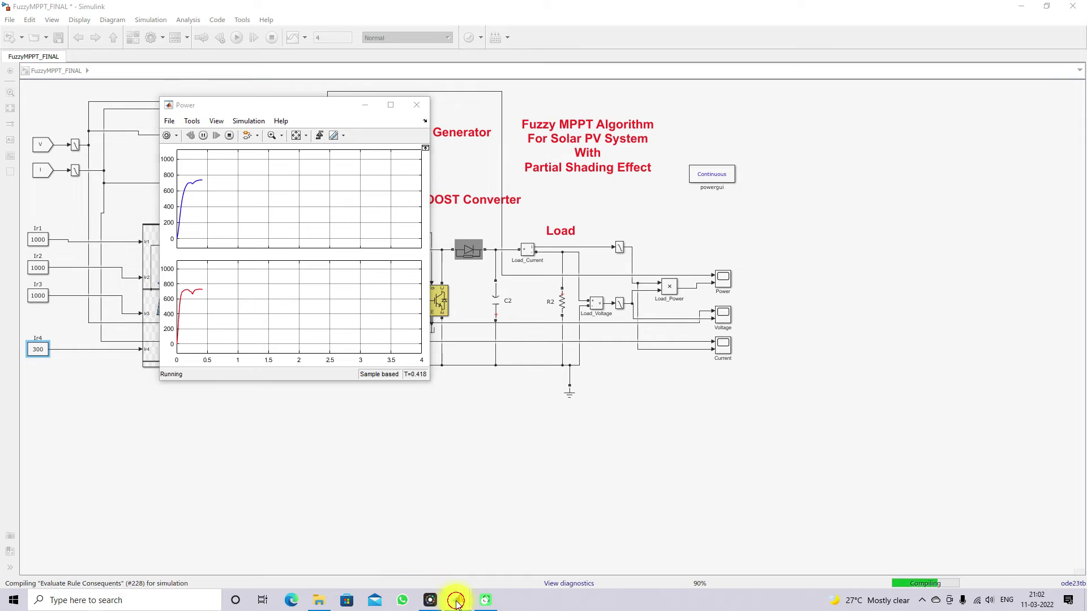
pyautogui.moveTo(458, 599)
pyautogui.click(566, 572)
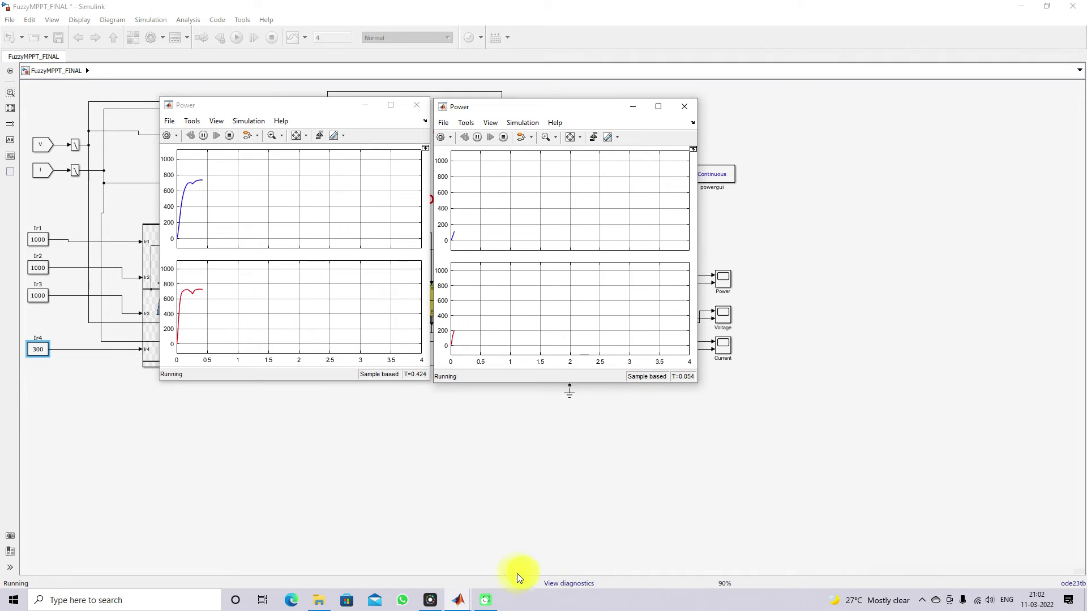
pyautogui.moveTo(459, 599)
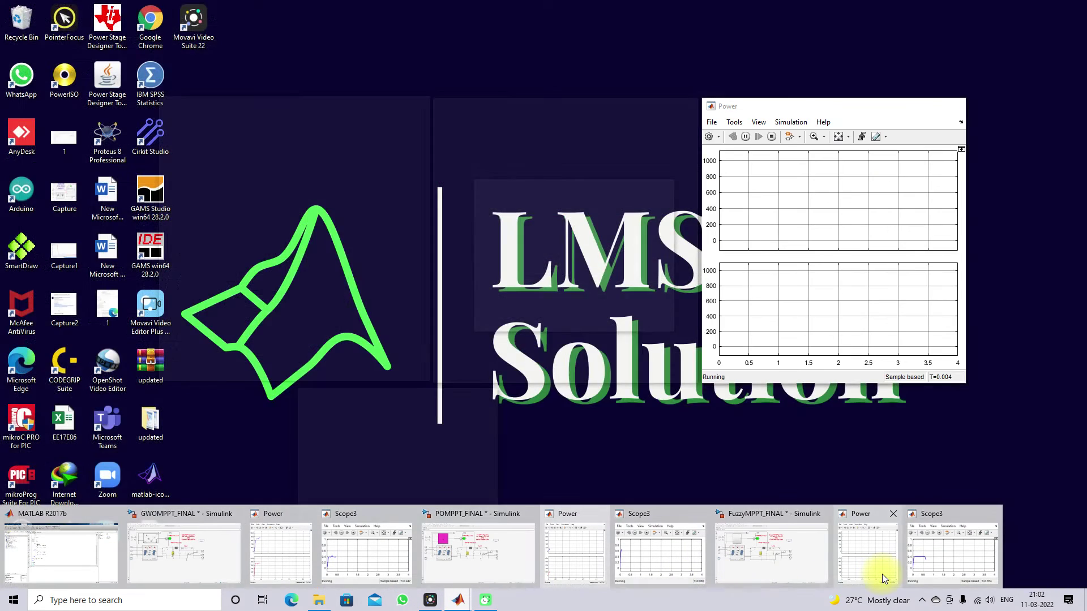
pyautogui.click(882, 574)
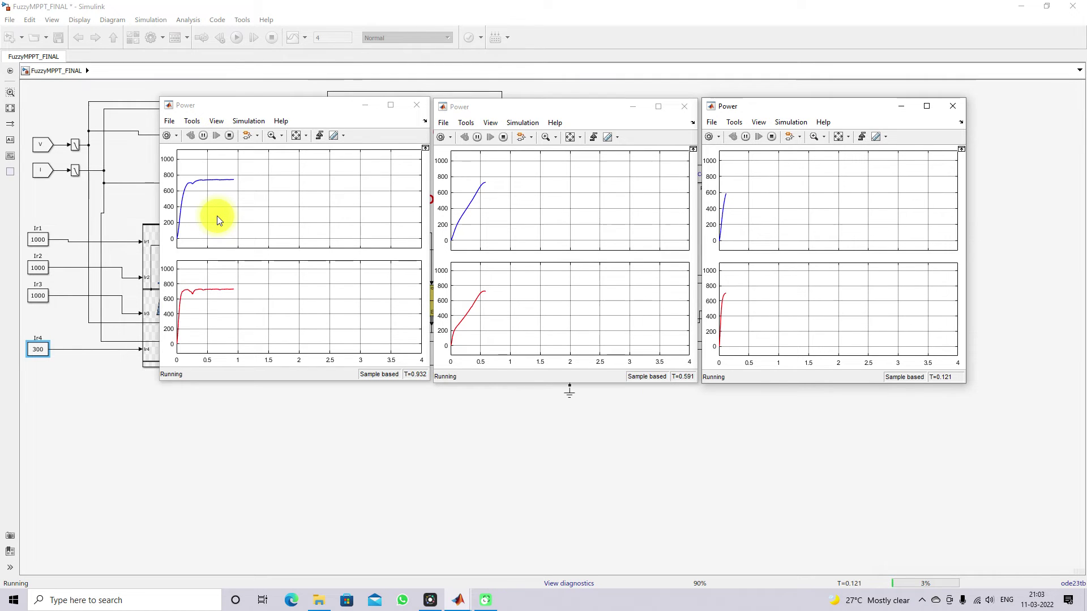
# Turn on cursor measurements in the Power scopes of the GWO, P&O and fuzzy models
pyautogui.click(333, 136)
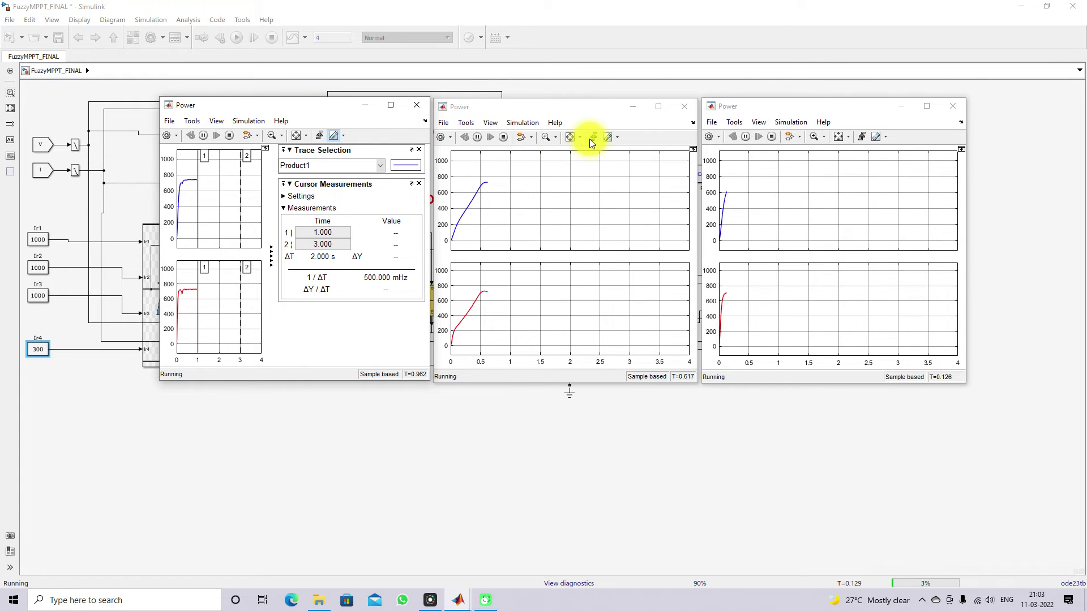
pyautogui.click(608, 137)
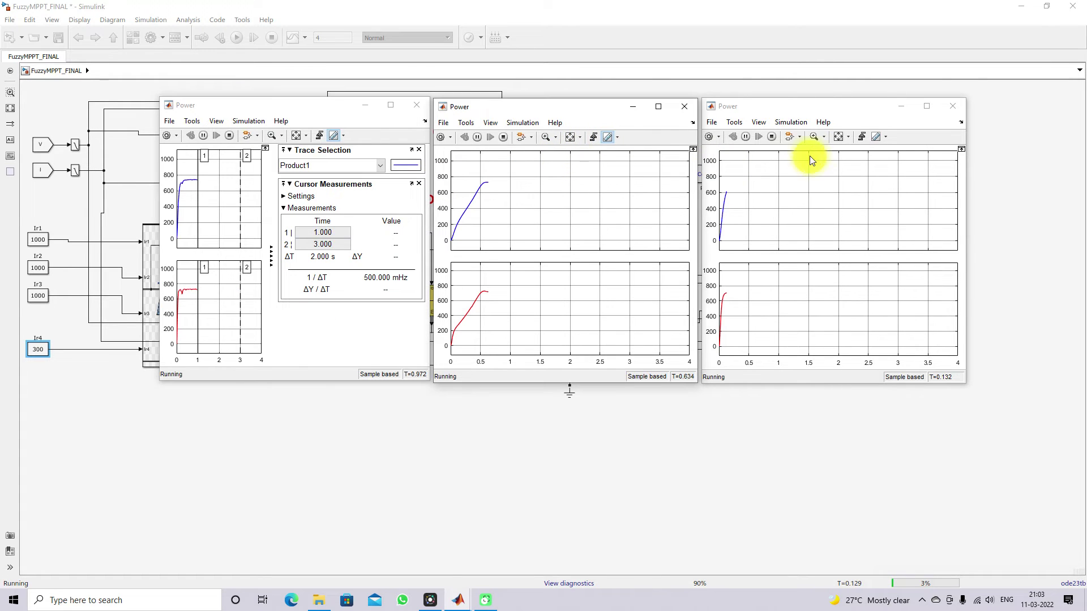
pyautogui.click(874, 137)
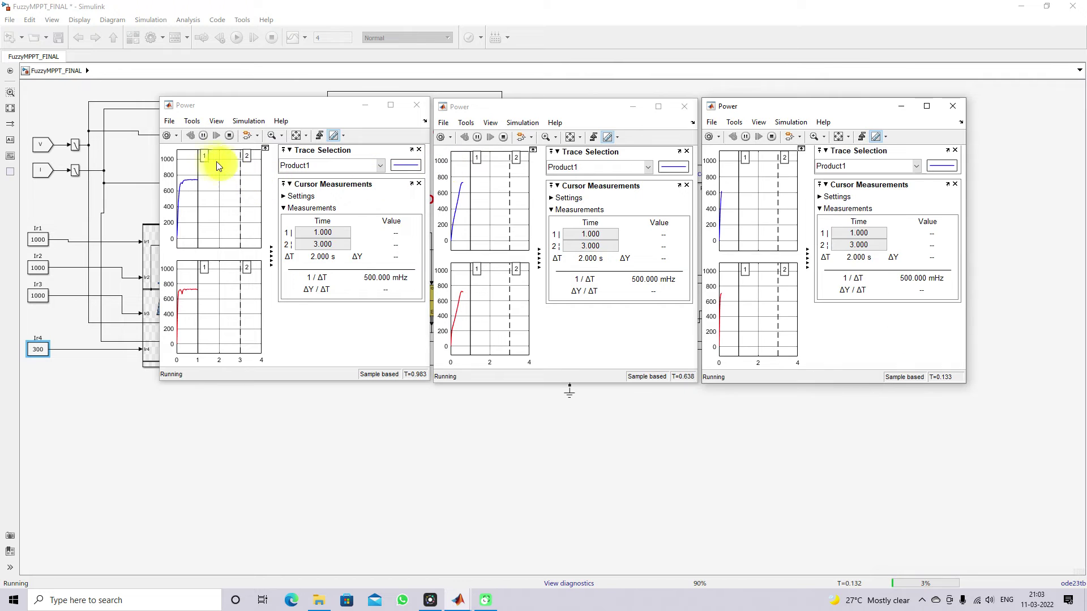
# Measure the power by moving cursor 1 to about 0.65 s in the GWO scope and about 1.05 s in the P&O scope
pyautogui.click(198, 157)
pyautogui.moveTo(199, 157); pyautogui.dragTo(189, 157)
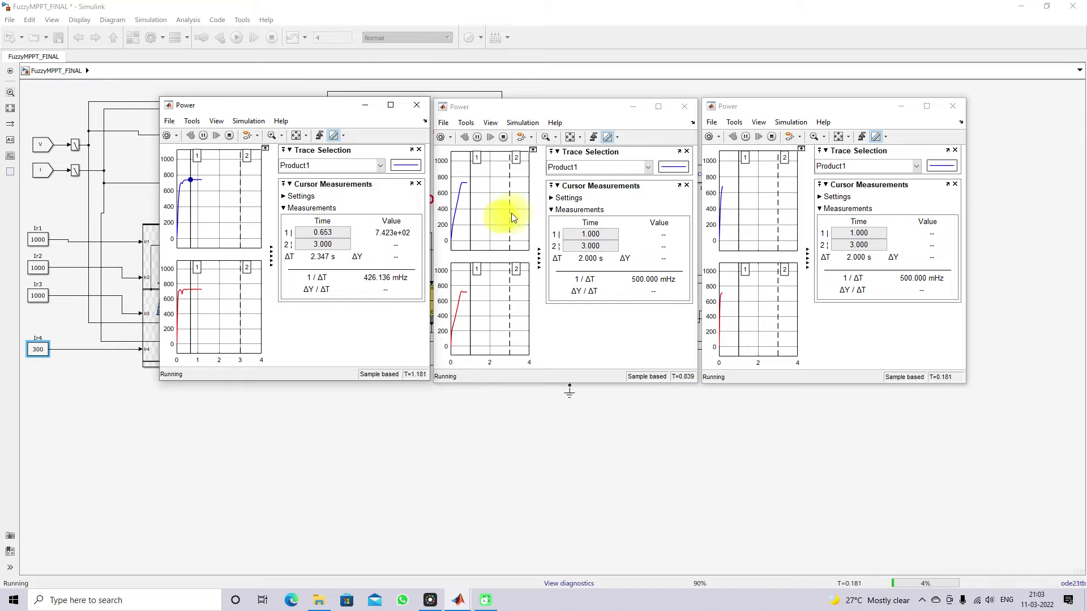
pyautogui.moveTo(478, 158); pyautogui.dragTo(466, 159)
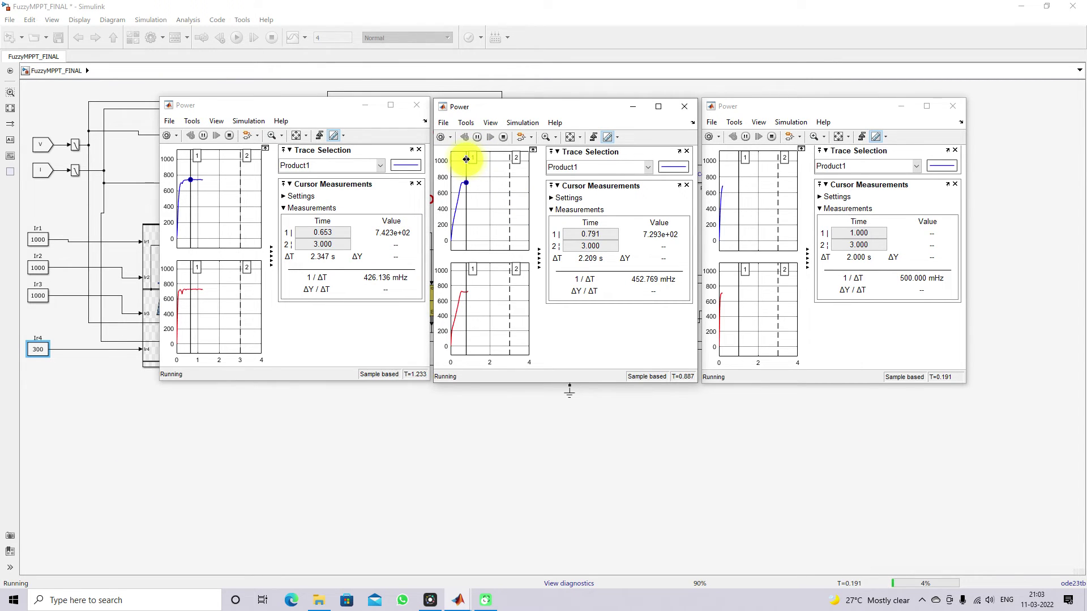
pyautogui.moveTo(466, 159); pyautogui.dragTo(464, 159)
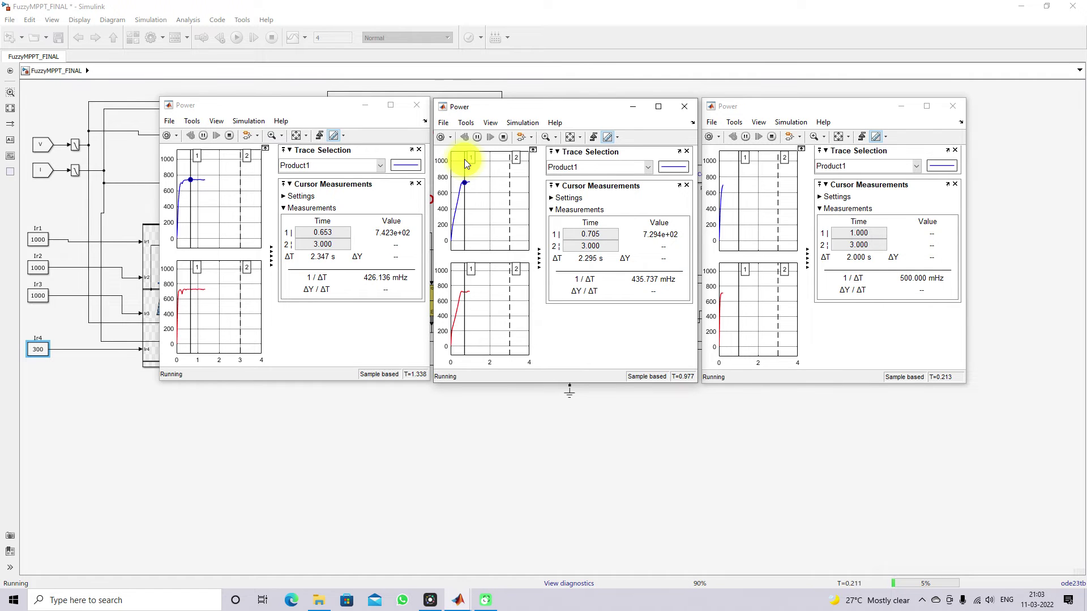
pyautogui.moveTo(476, 158); pyautogui.dragTo(481, 159)
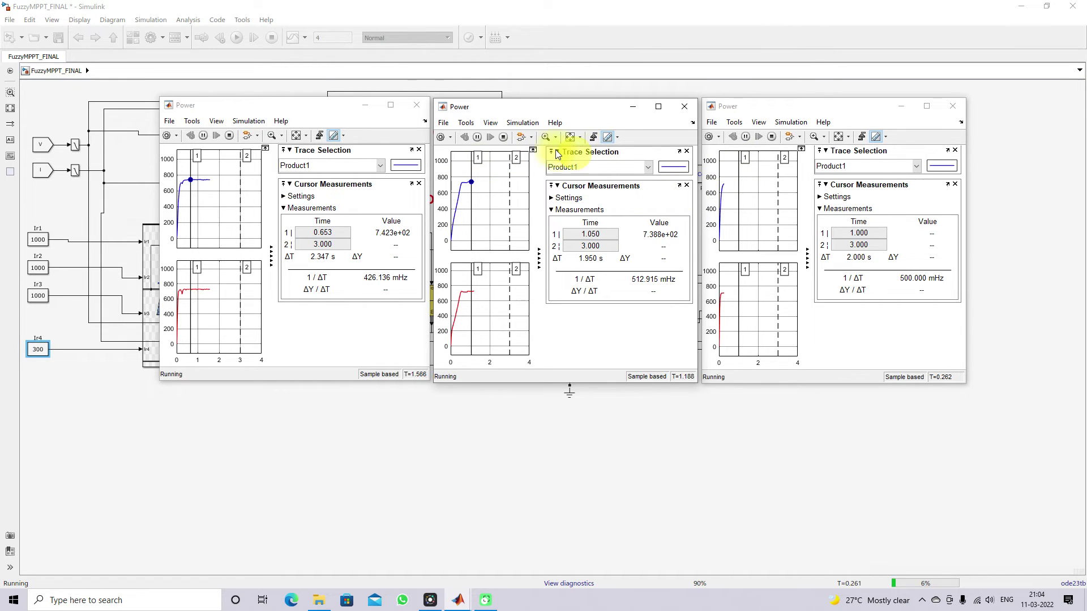
# Stop the GWO and P&O simulations, and move cursor 1 to about 0.42 s in the fuzzy model's Power scope
pyautogui.click(230, 137)
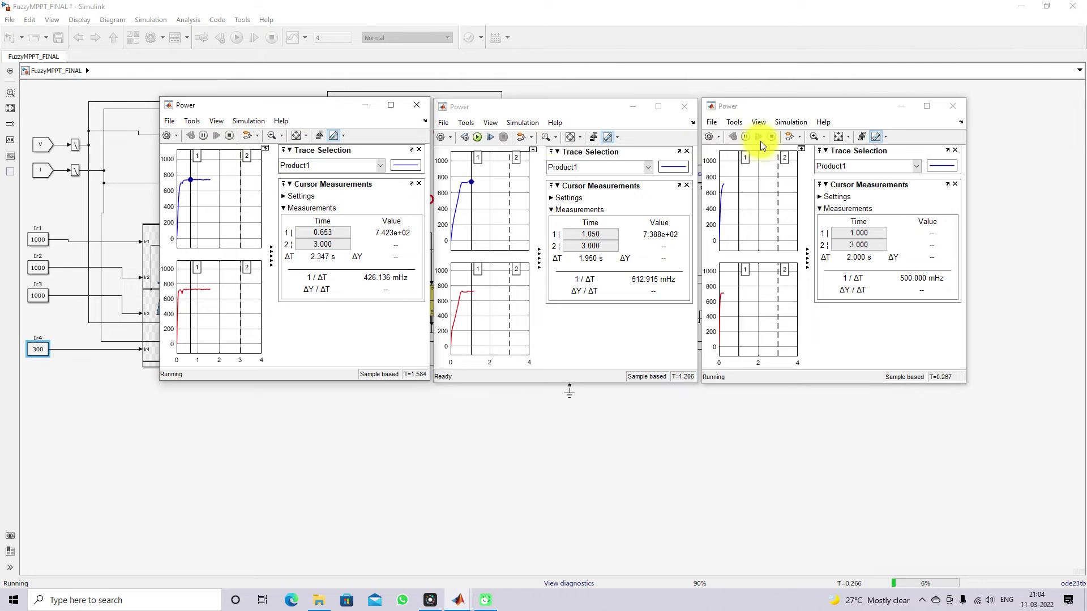
pyautogui.click(874, 137)
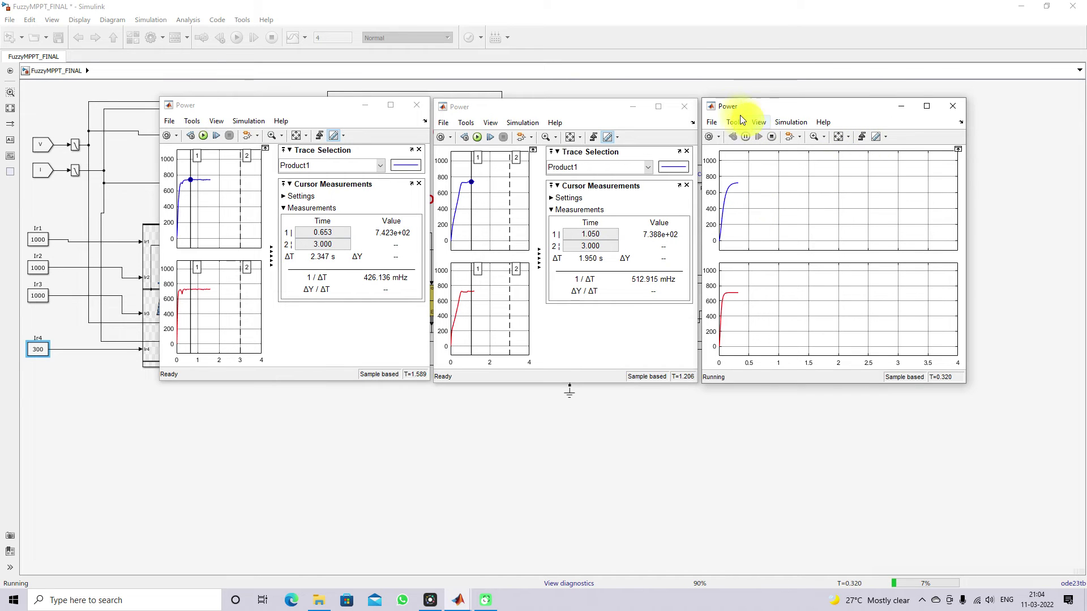
pyautogui.click(874, 137)
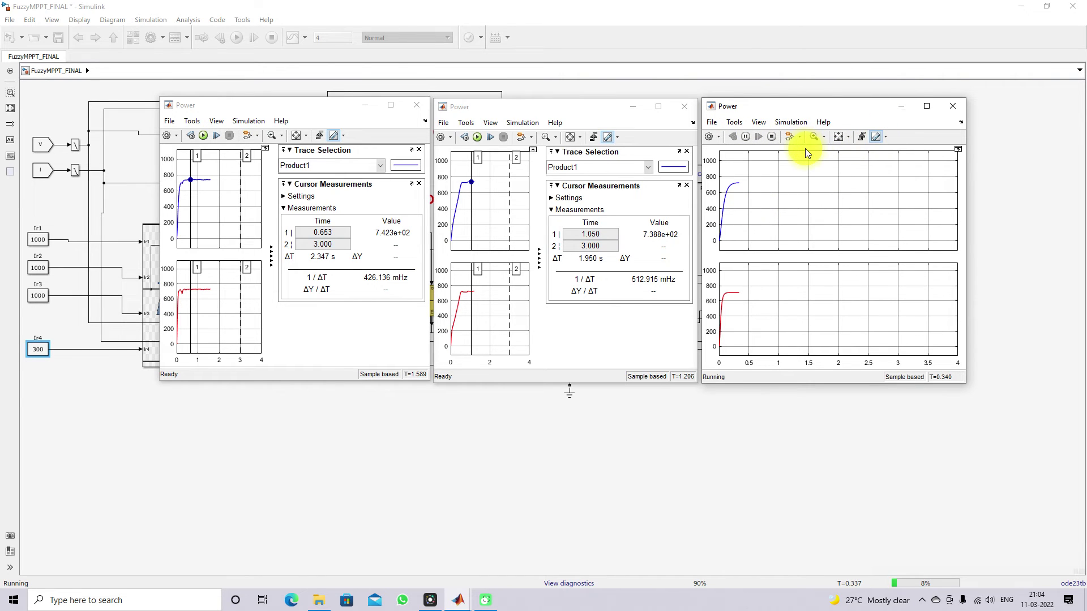
pyautogui.moveTo(745, 158); pyautogui.dragTo(727, 160)
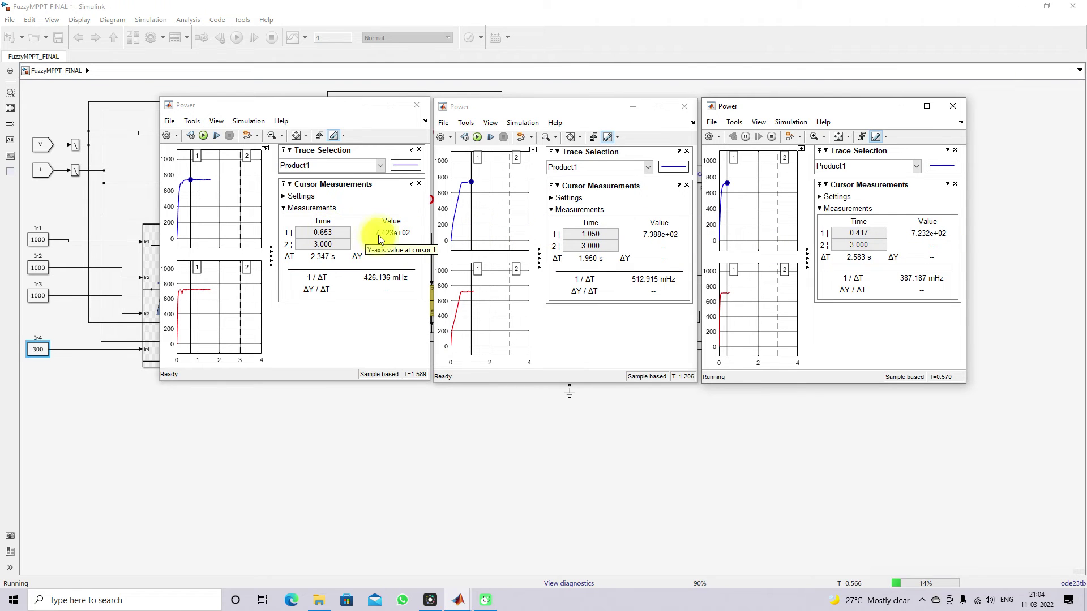
# Underline the cursor 1 power value in each of the three Power scopes with the screen pen, and leave pen mode
pyautogui.hotkey('ctrl', 'shift', 'd')
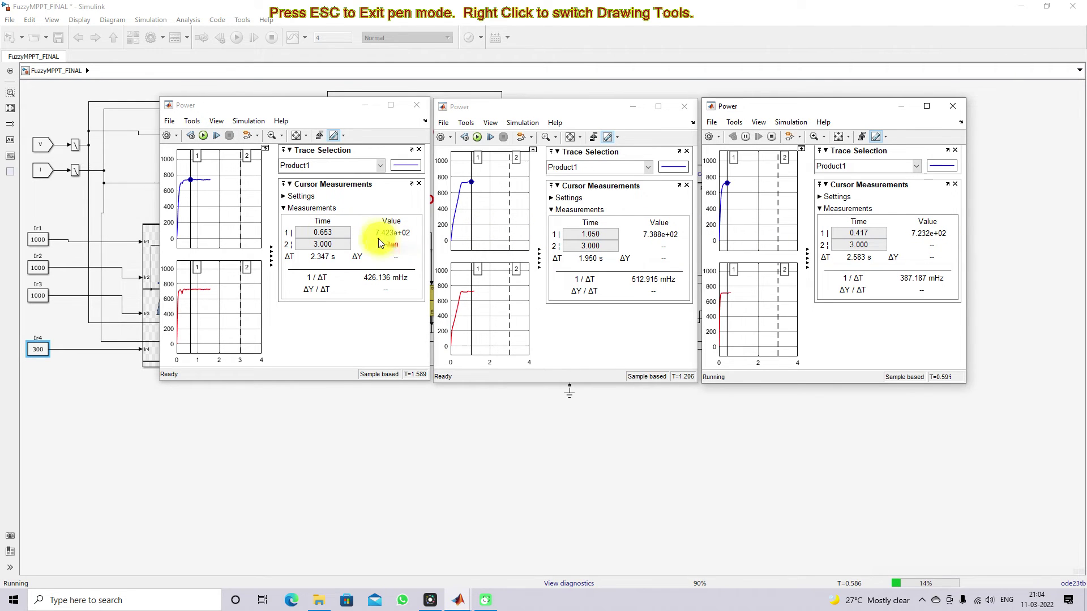
pyautogui.moveTo(372, 239); pyautogui.dragTo(404, 239)
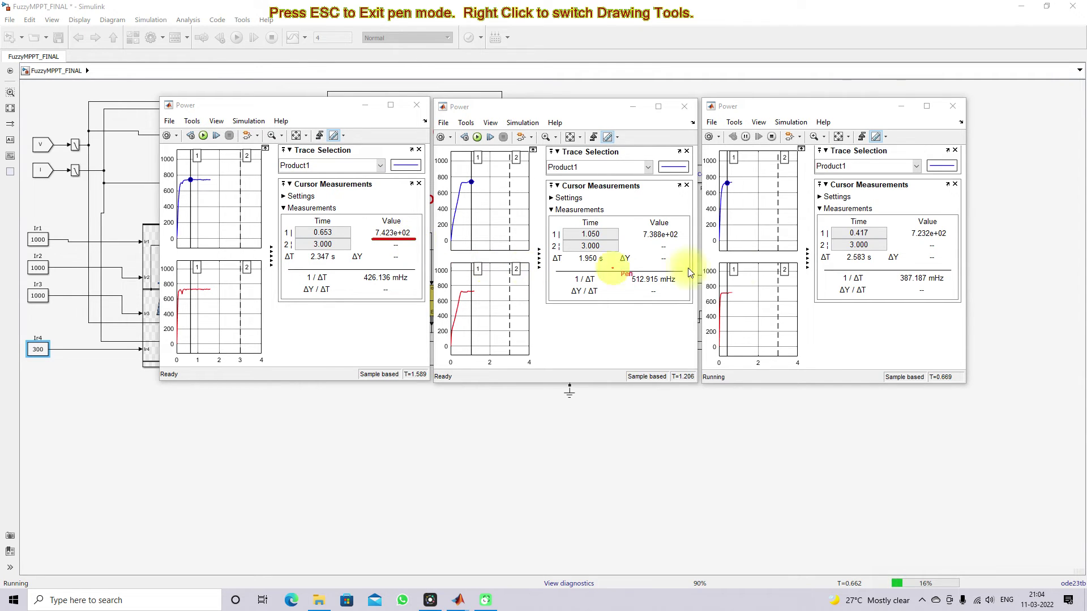
pyautogui.moveTo(647, 242); pyautogui.dragTo(665, 241)
pyautogui.moveTo(909, 242); pyautogui.dragTo(956, 240)
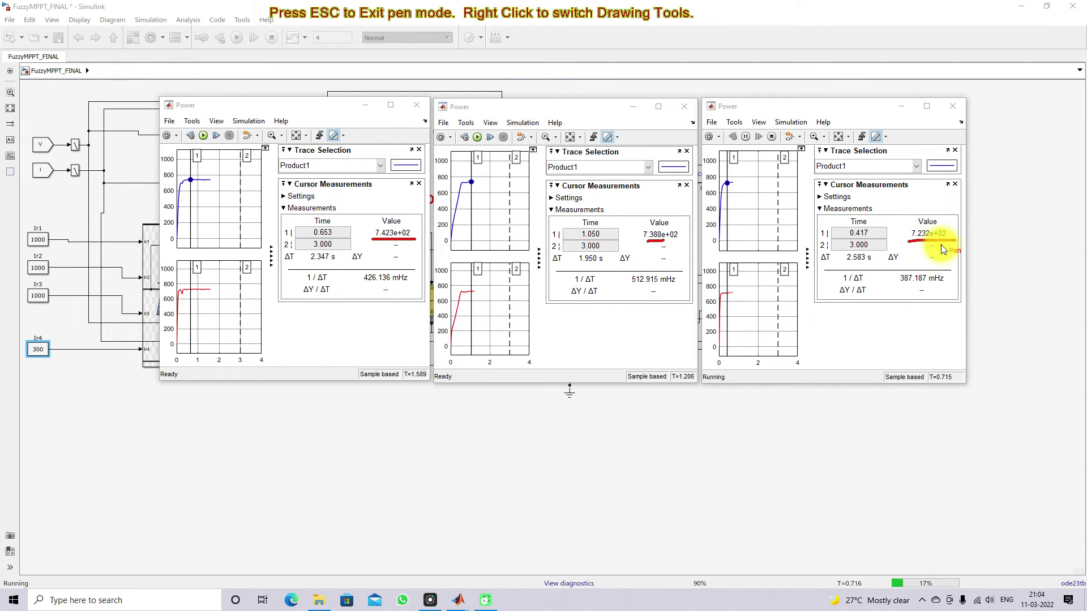
pyautogui.press('Escape')
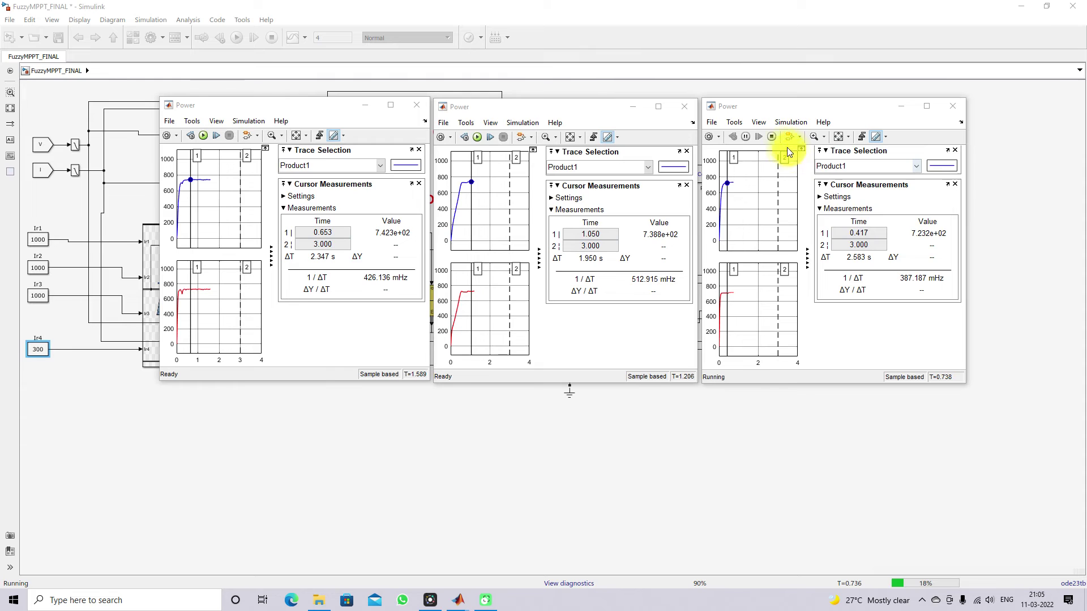
# Stop the fuzzy simulation, and set the Ir3 irradiance constant of the GWOMPPT_FINAL model to 500
pyautogui.click(772, 136)
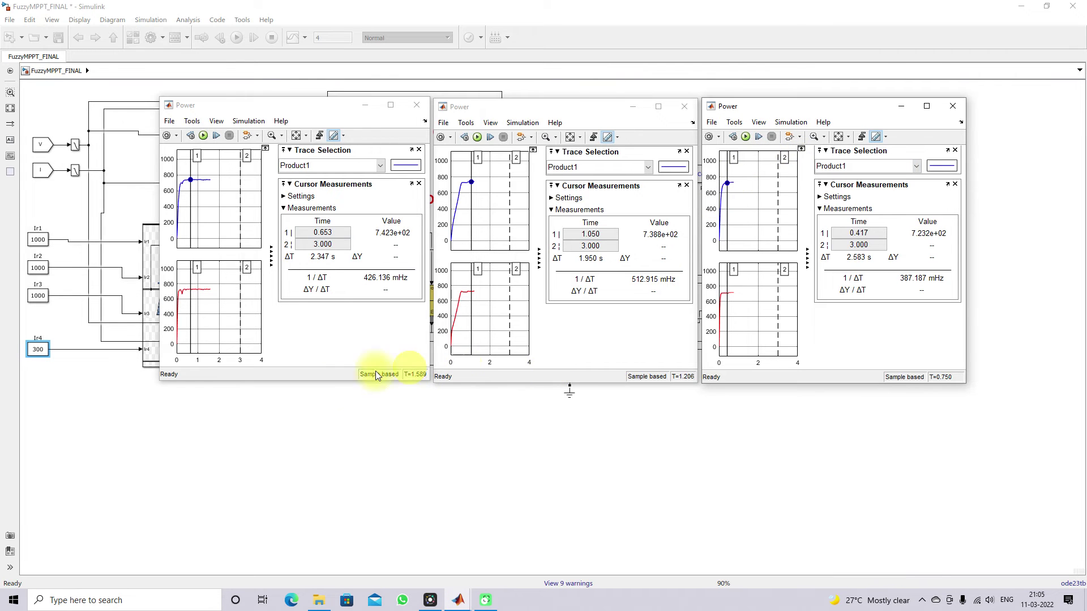
pyautogui.click(260, 444)
pyautogui.moveTo(459, 599)
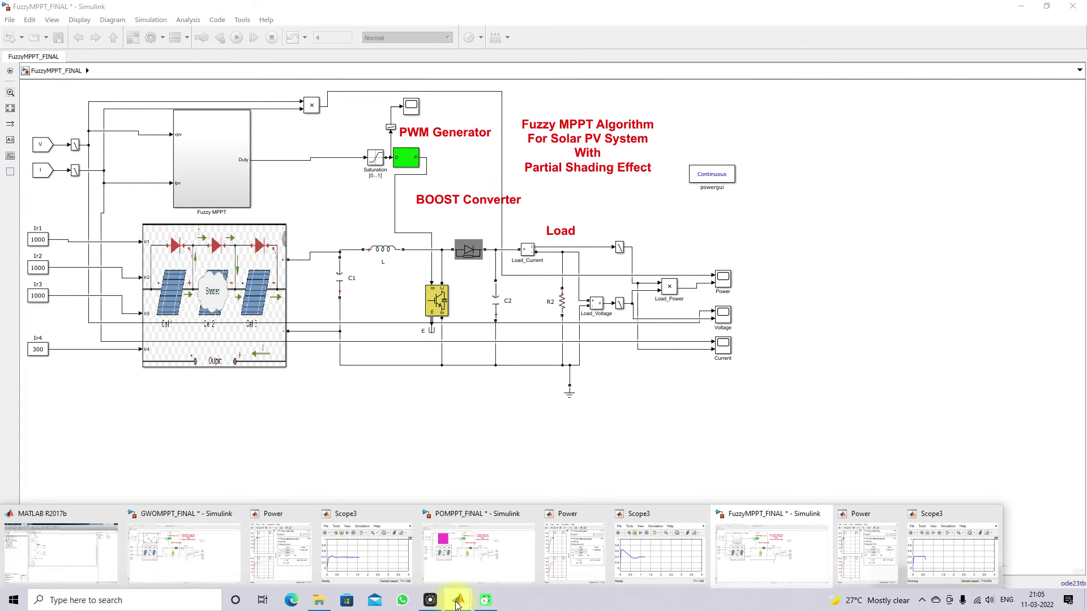
pyautogui.click(167, 558)
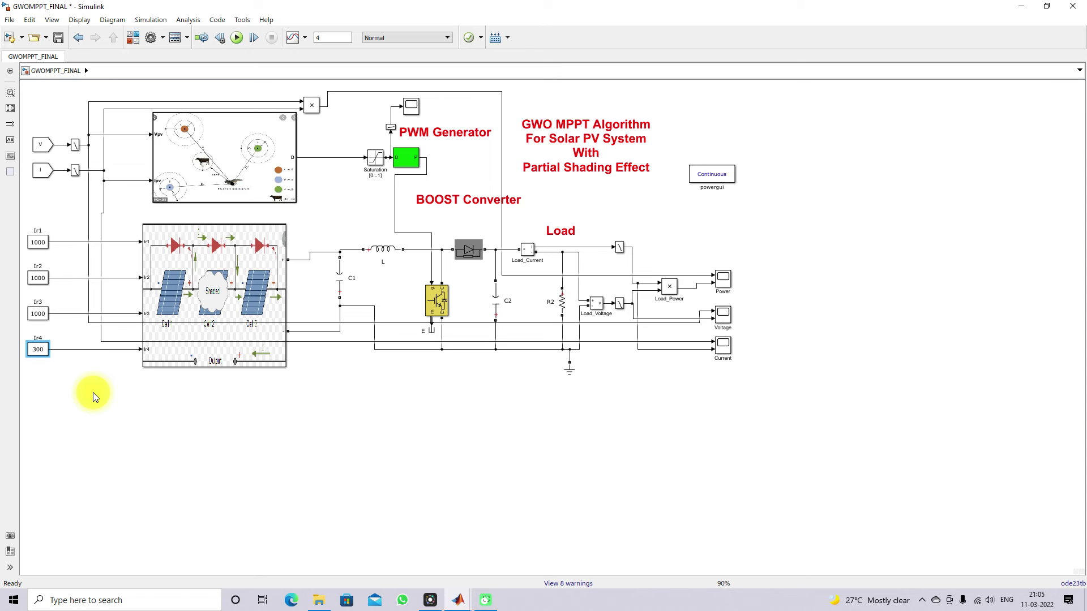
pyautogui.doubleClick(38, 313)
pyautogui.write('500')
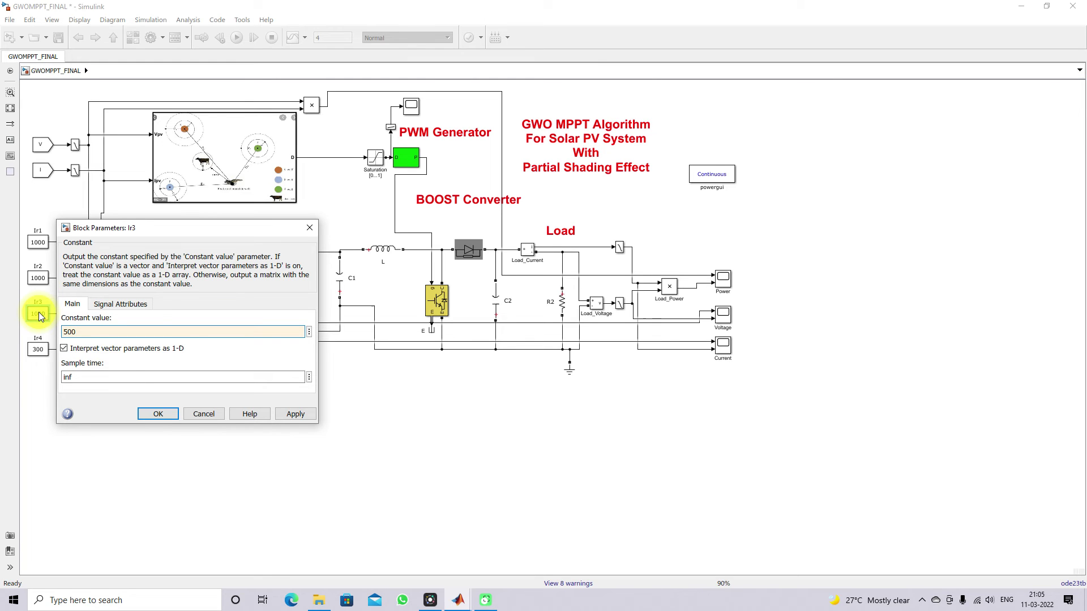
pyautogui.click(157, 414)
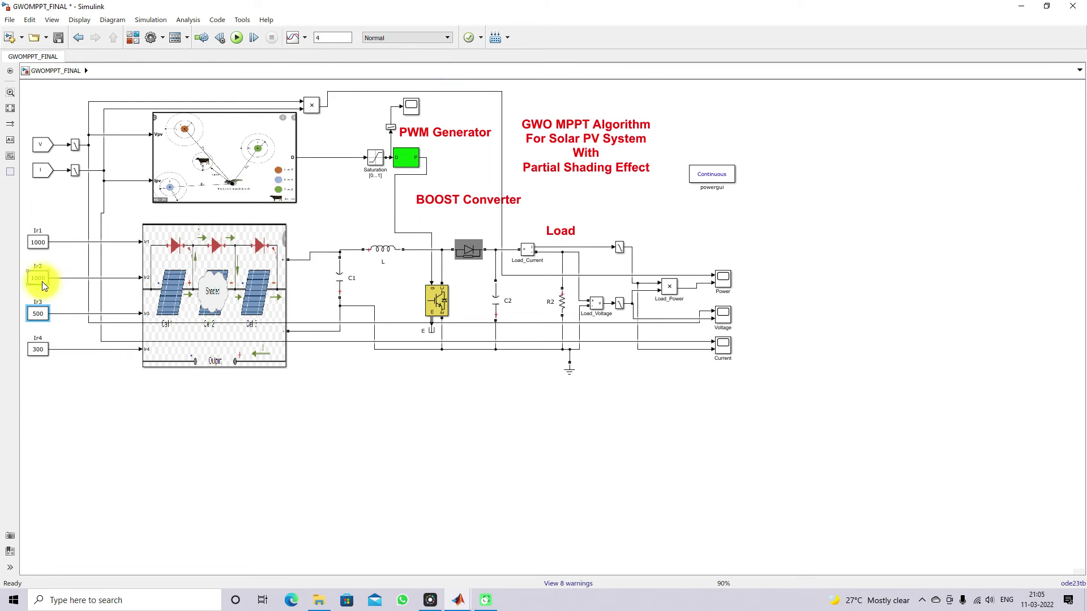
# Switch to the POMPPT_FINAL model and set its Ir3 irradiance constant to 500
pyautogui.moveTo(459, 599)
pyautogui.click(463, 555)
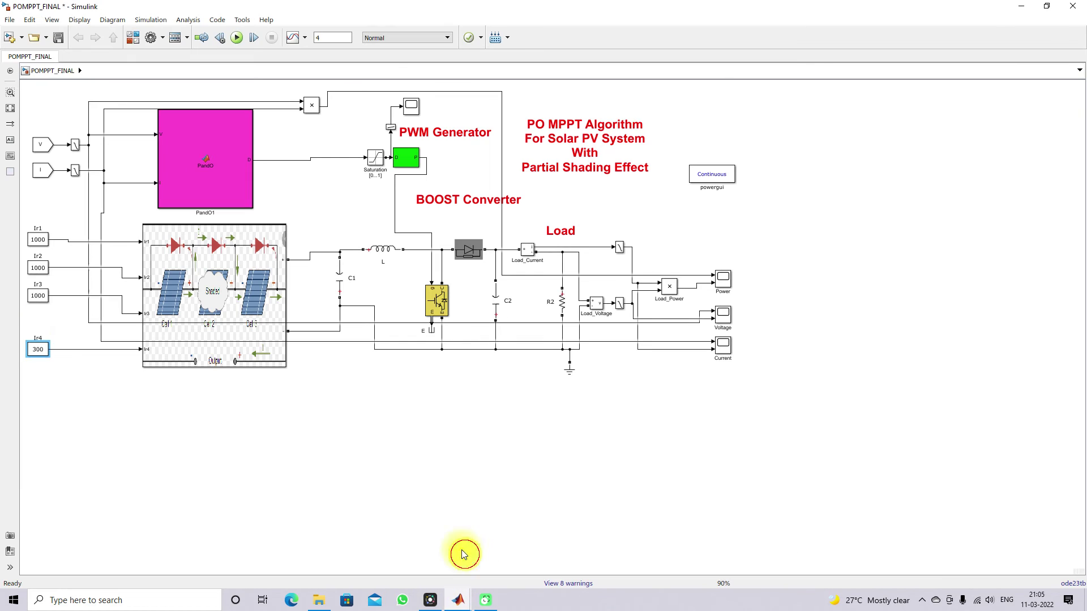
pyautogui.doubleClick(39, 298)
pyautogui.write('500')
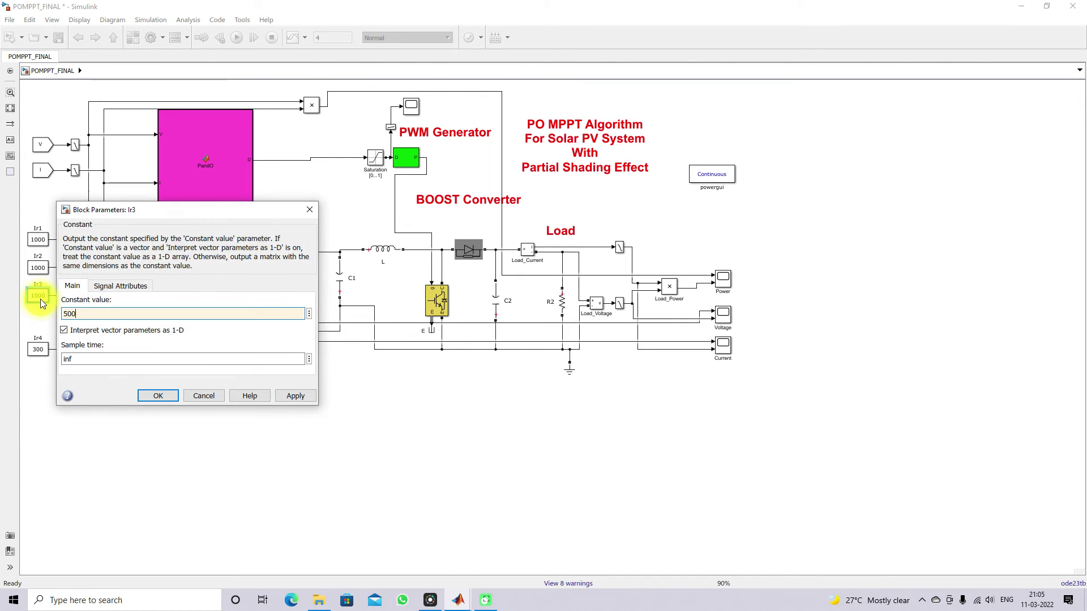
pyautogui.press('Return')
# Switch to the FuzzyMPPT_FINAL model and set its Ir3 irradiance constant to 500
pyautogui.moveTo(459, 599)
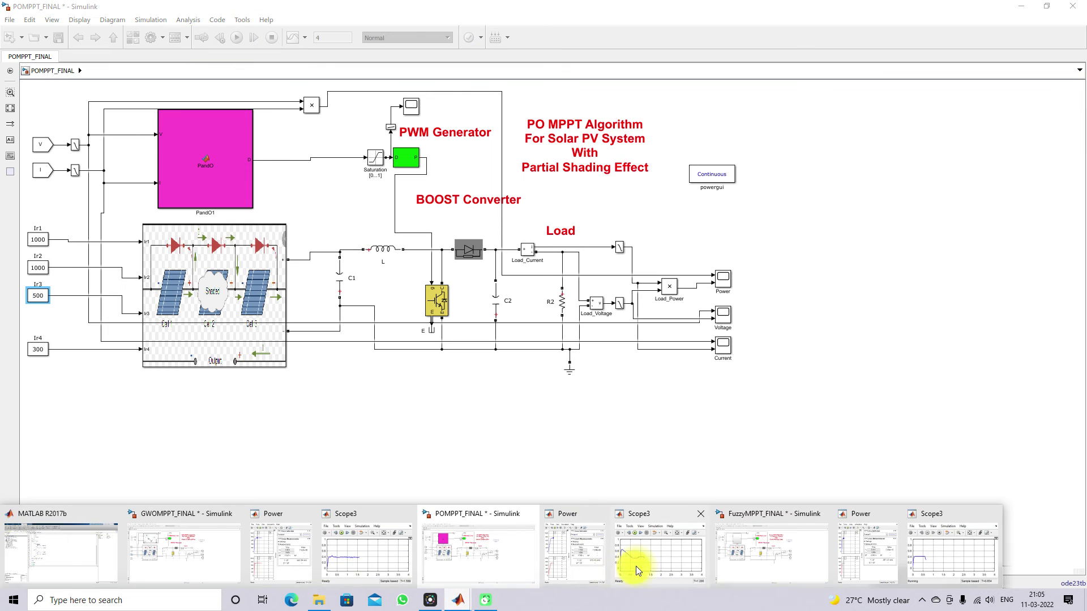
pyautogui.click(745, 556)
pyautogui.doubleClick(45, 295)
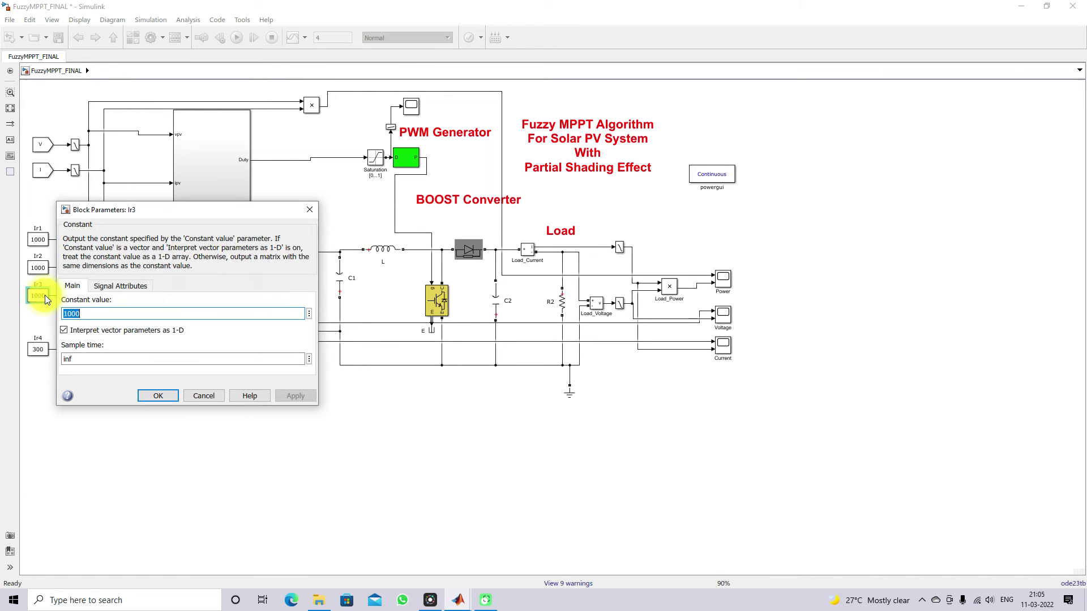
pyautogui.write('500')
pyautogui.press('Return')
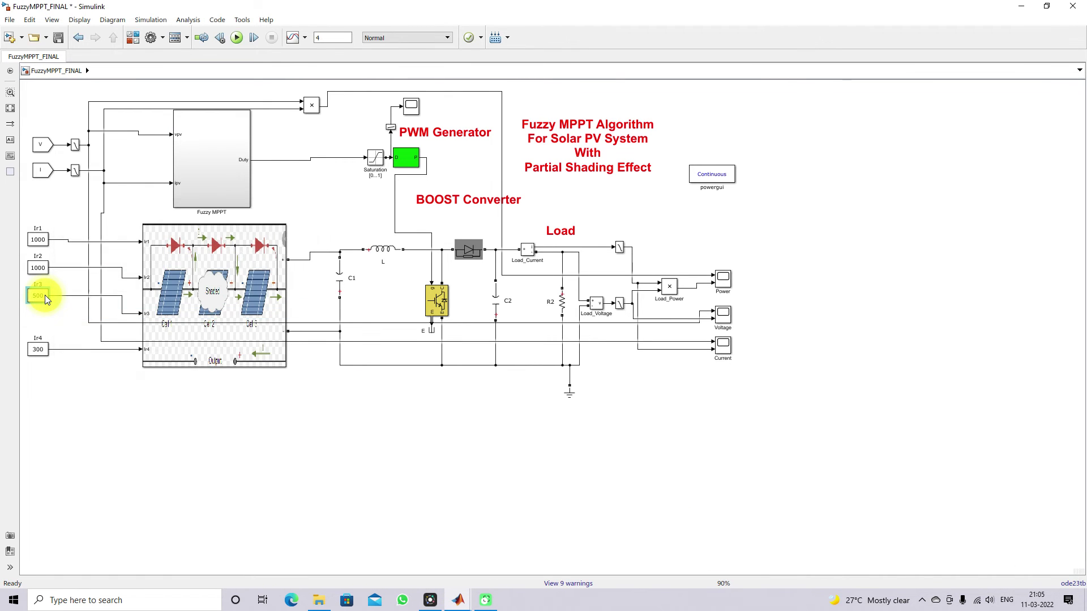
# Run the simulations of the FuzzyMPPT_FINAL, GWOMPPT_FINAL and POMPPT_FINAL models
pyautogui.click(236, 37)
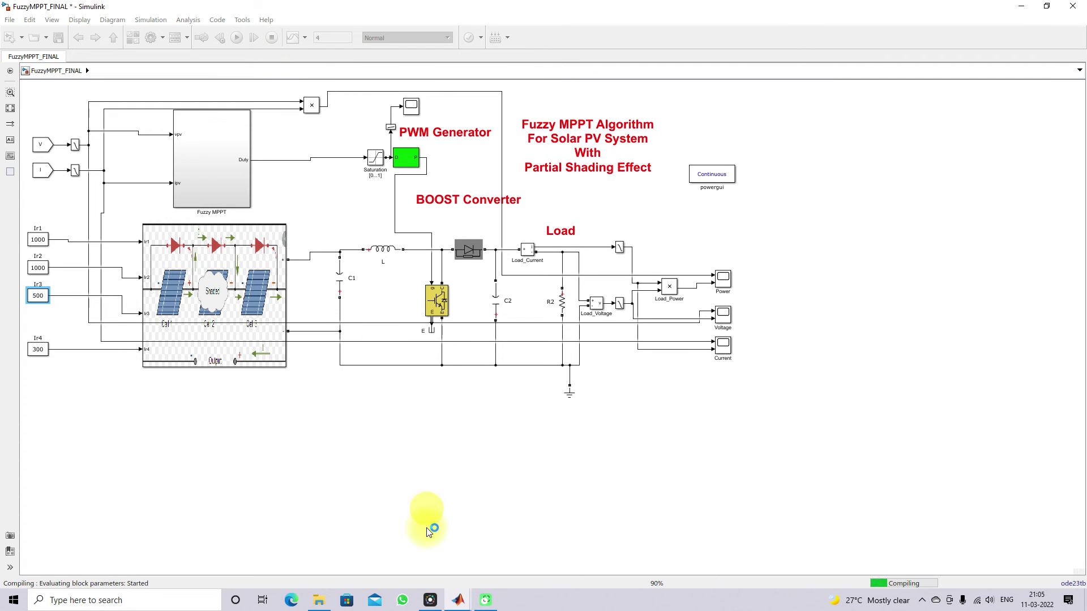
pyautogui.moveTo(451, 595)
pyautogui.click(194, 543)
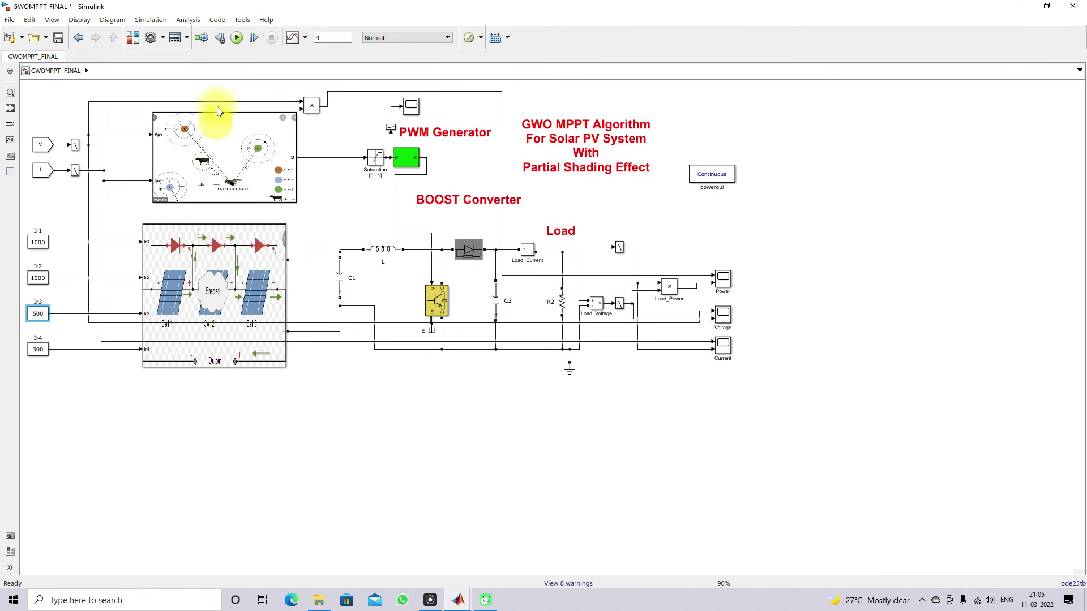
pyautogui.click(235, 37)
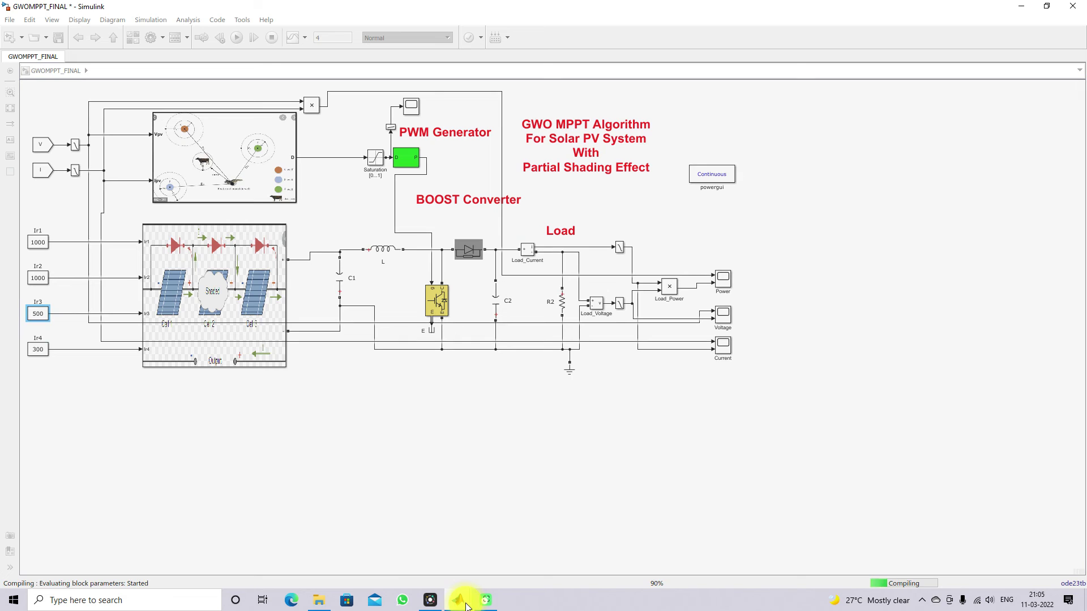
pyautogui.moveTo(460, 600)
pyautogui.click(461, 554)
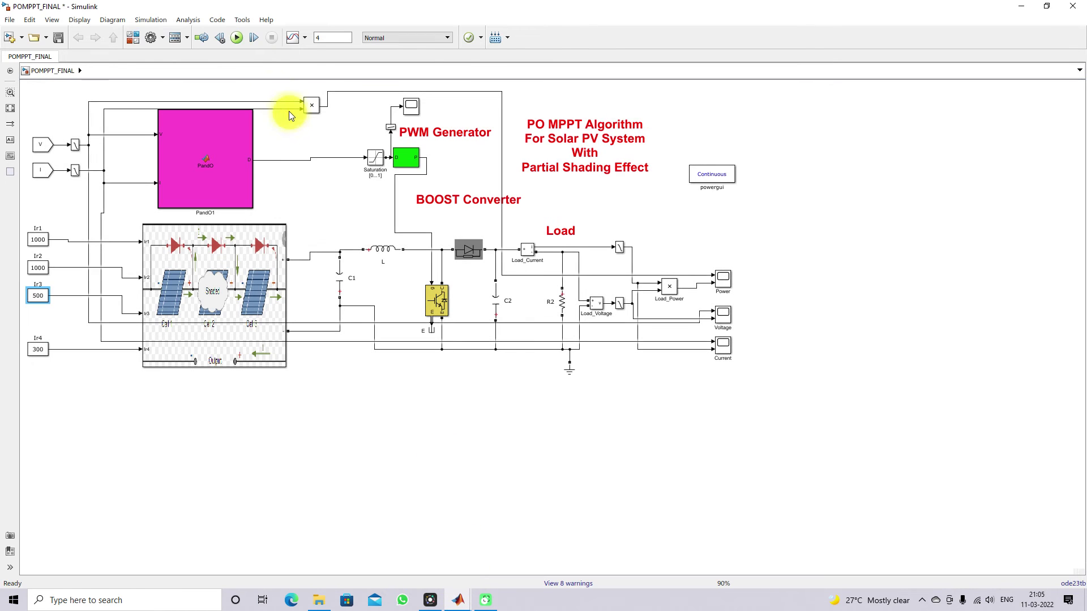
pyautogui.click(238, 39)
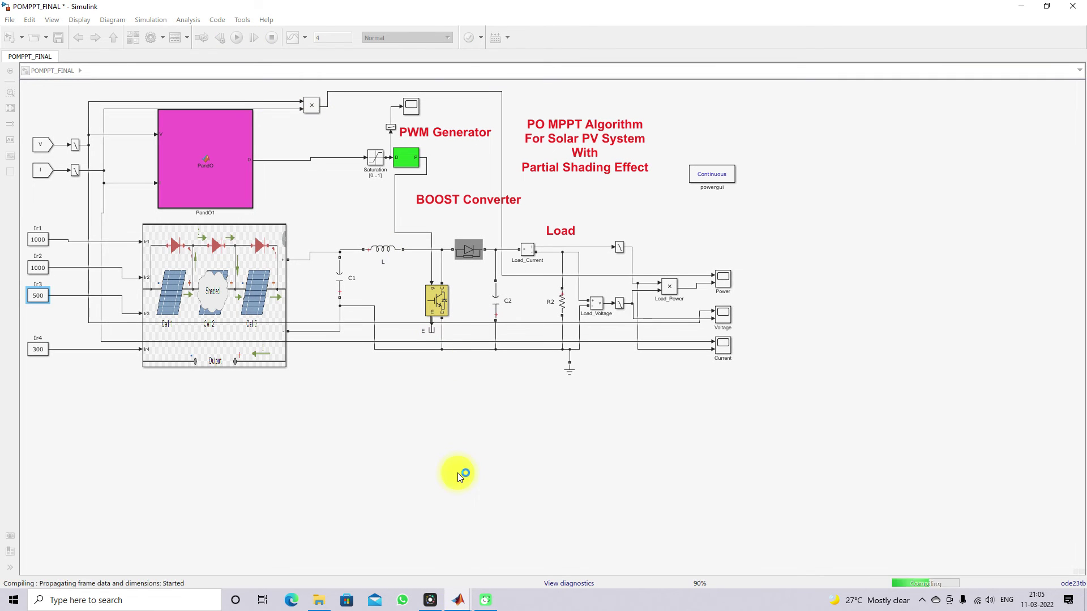
# Bring the Power scopes of the GWO, P&O and fuzzy models to the front to compare the new runs
pyautogui.moveTo(462, 600)
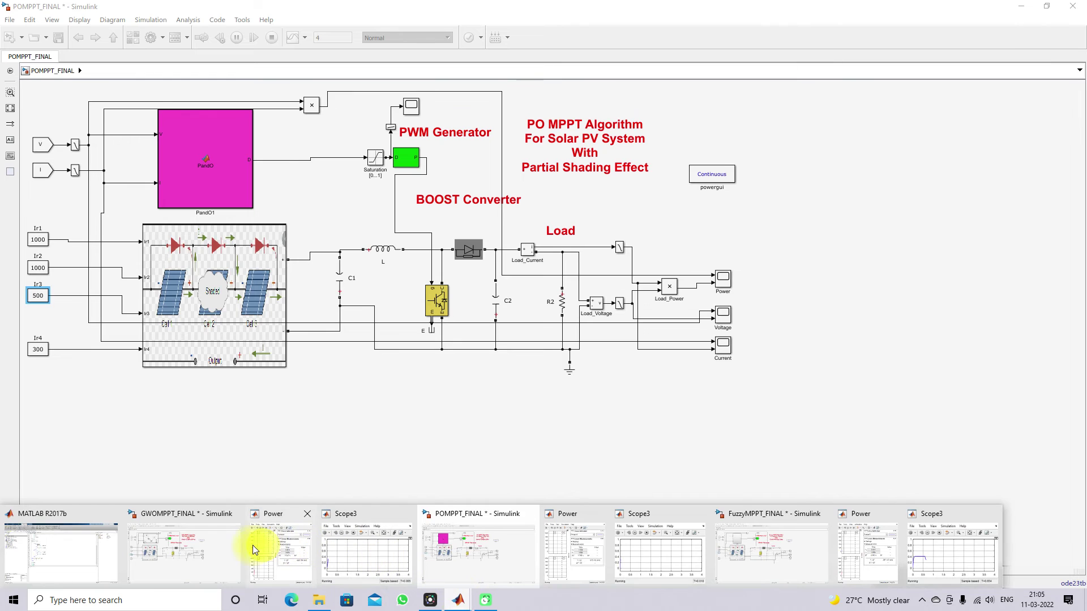
pyautogui.click(272, 547)
pyautogui.moveTo(484, 601)
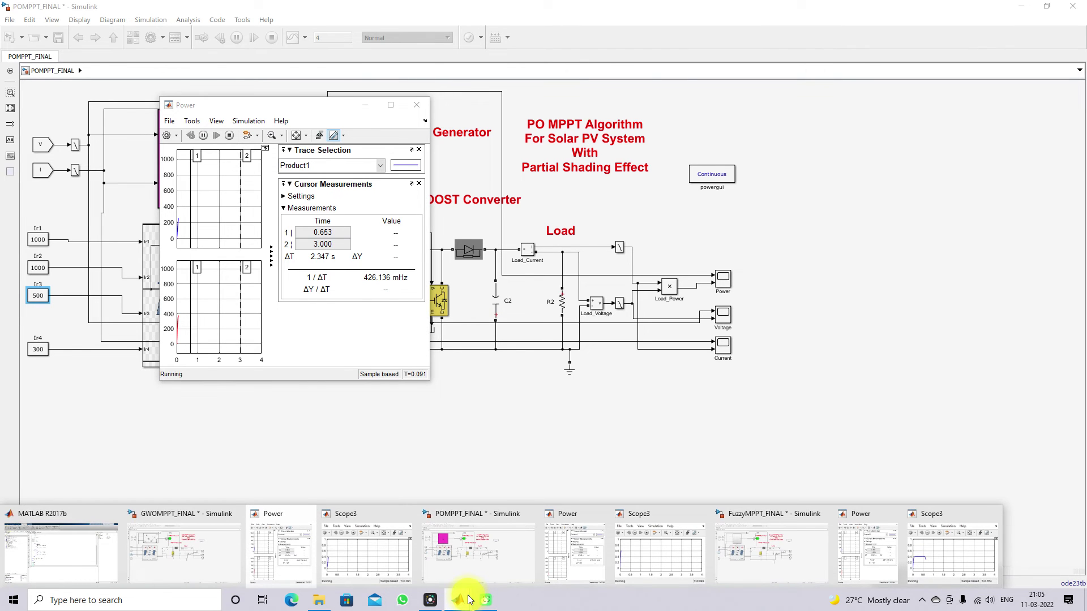
pyautogui.click(570, 563)
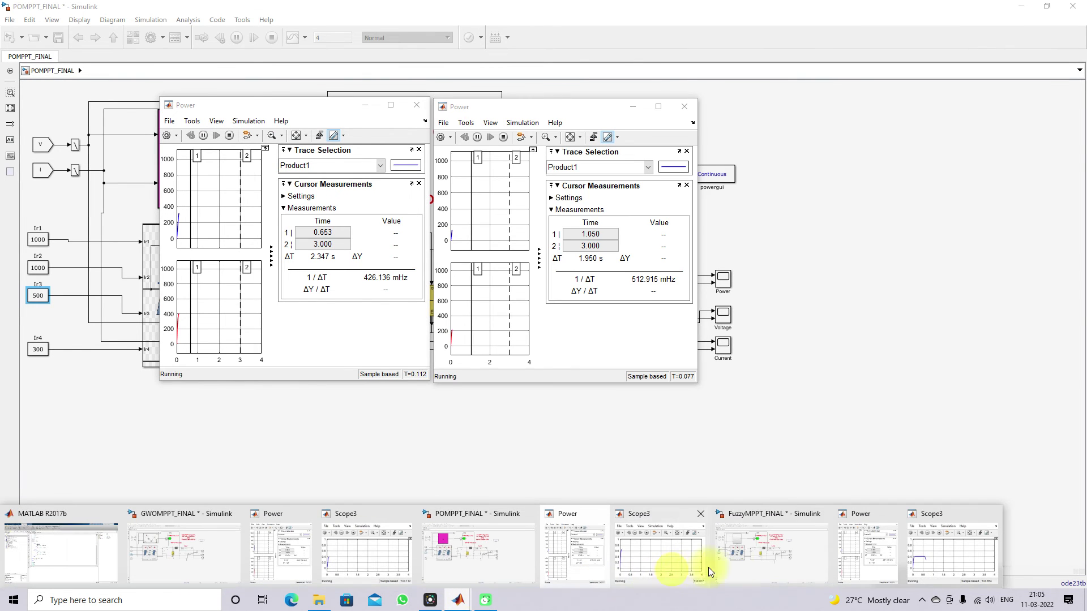
pyautogui.click(886, 565)
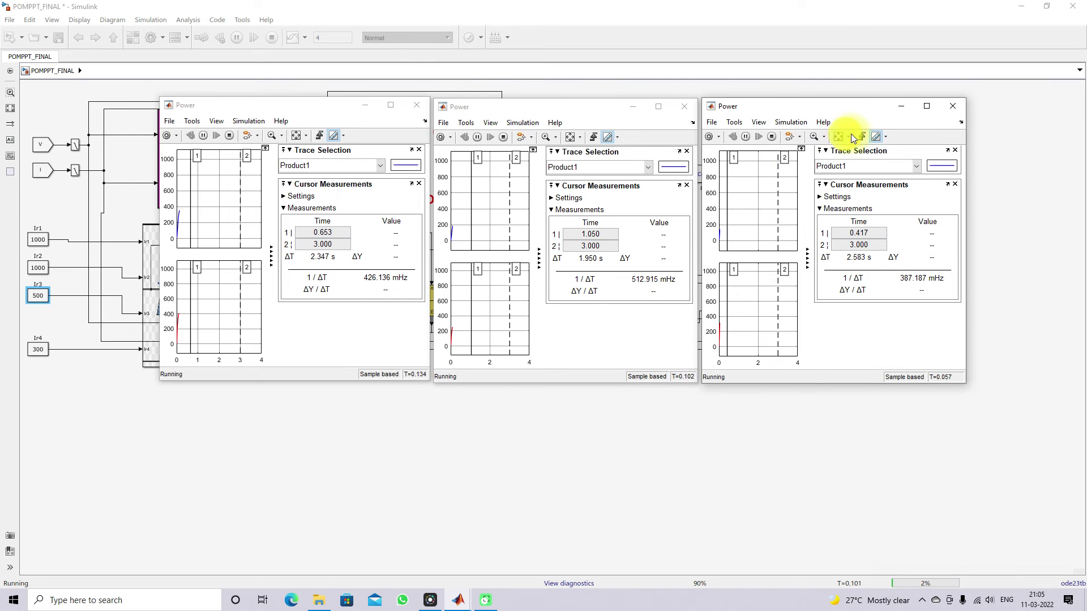
# Hide the cursor measurements in the fuzzy, P&O and GWO Power scopes to view the full power traces
pyautogui.click(872, 138)
pyautogui.click(602, 138)
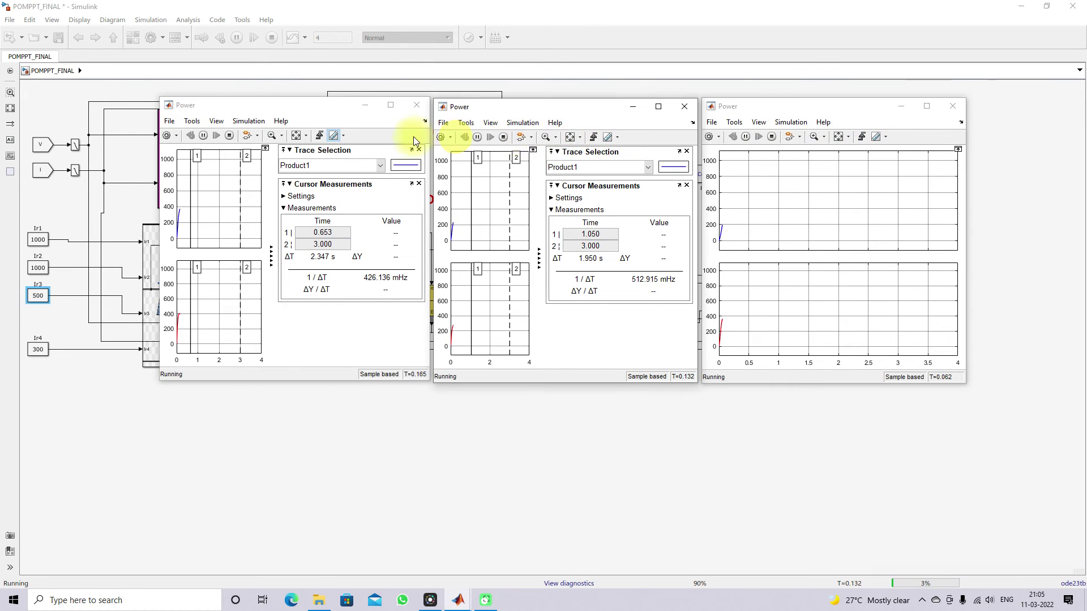
pyautogui.click(334, 137)
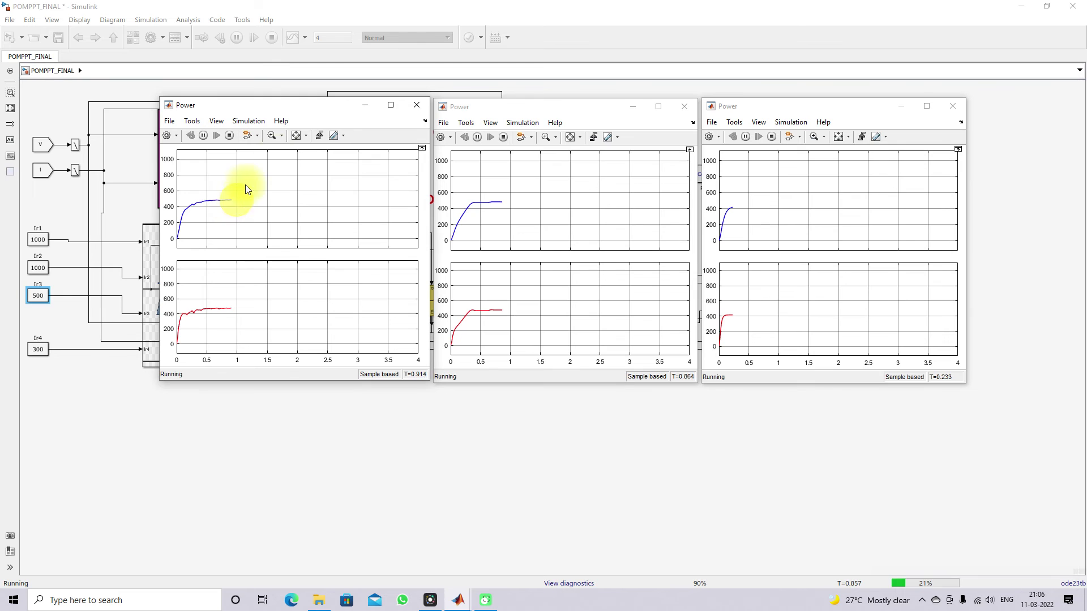
# Show the cursor measurements again in the GWO, P&O and fuzzy Power scopes
pyautogui.click(334, 136)
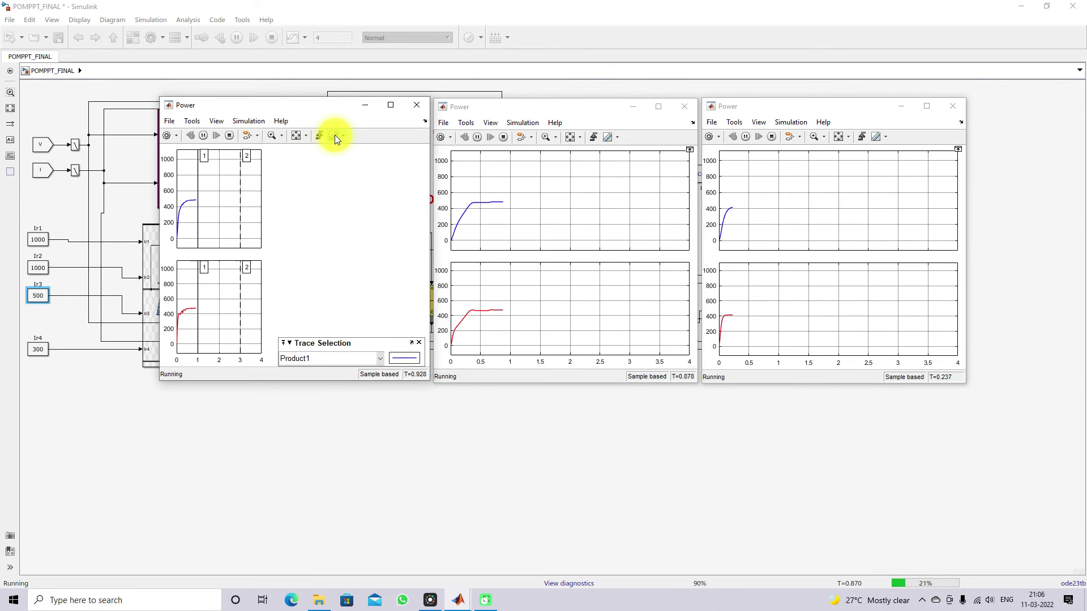
pyautogui.click(605, 142)
pyautogui.click(604, 140)
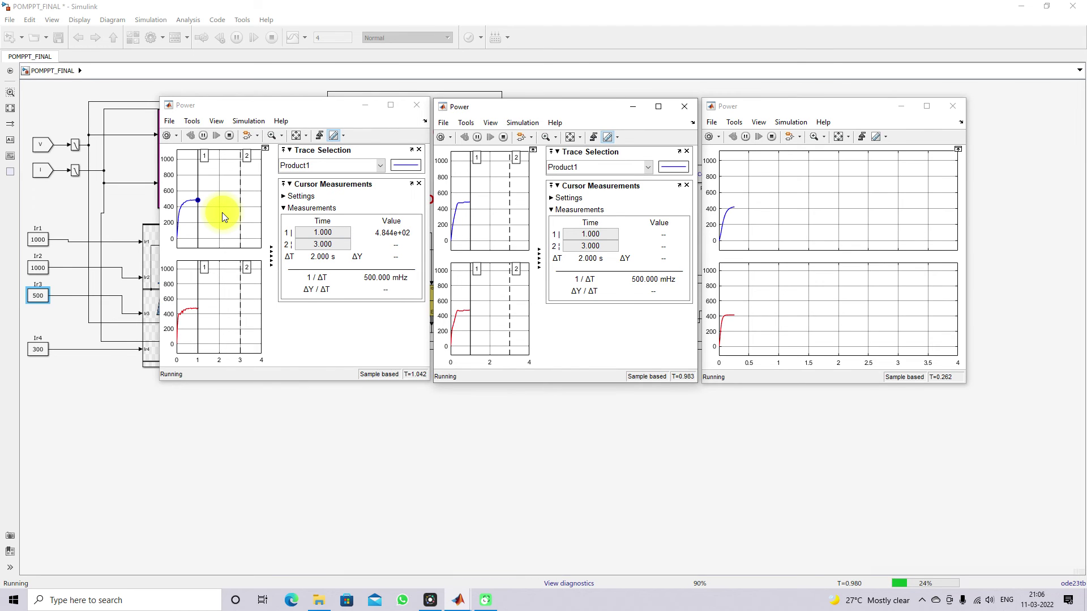
pyautogui.click(874, 137)
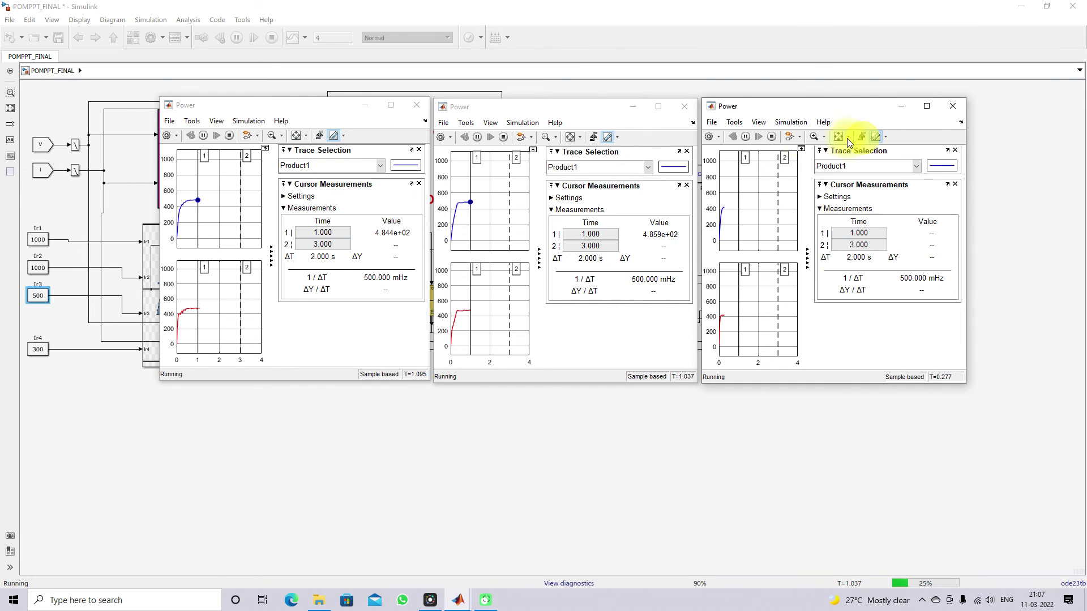
# Place cursor 1 at about 1.107 s in the GWO Power scope and 0.331 s in the fuzzy one, and underline the GWO and P&O power readings
pyautogui.moveTo(198, 156); pyautogui.dragTo(204, 156)
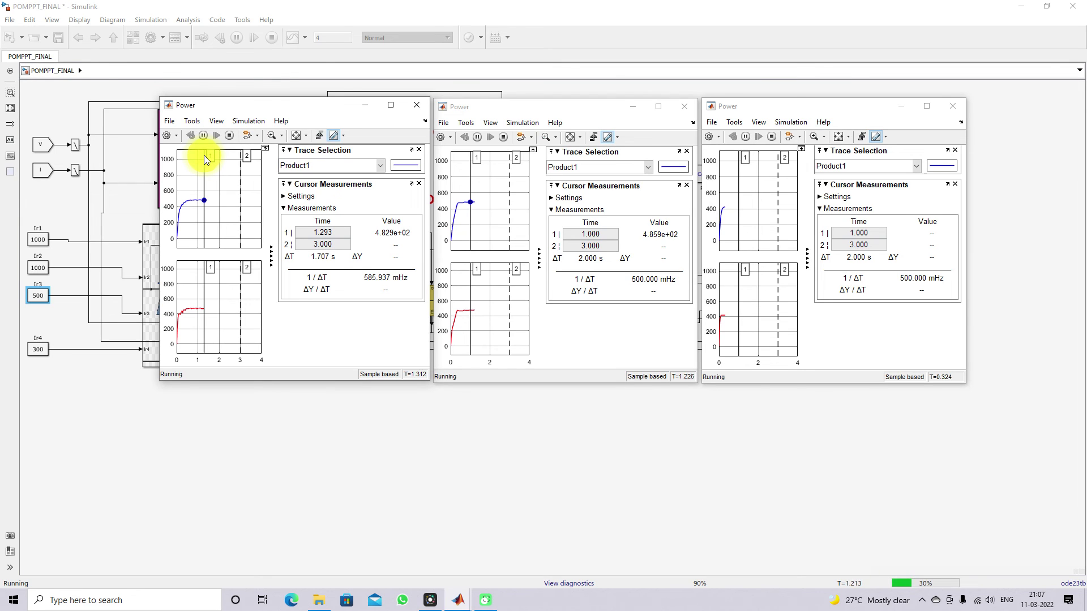
pyautogui.moveTo(209, 157); pyautogui.dragTo(200, 157)
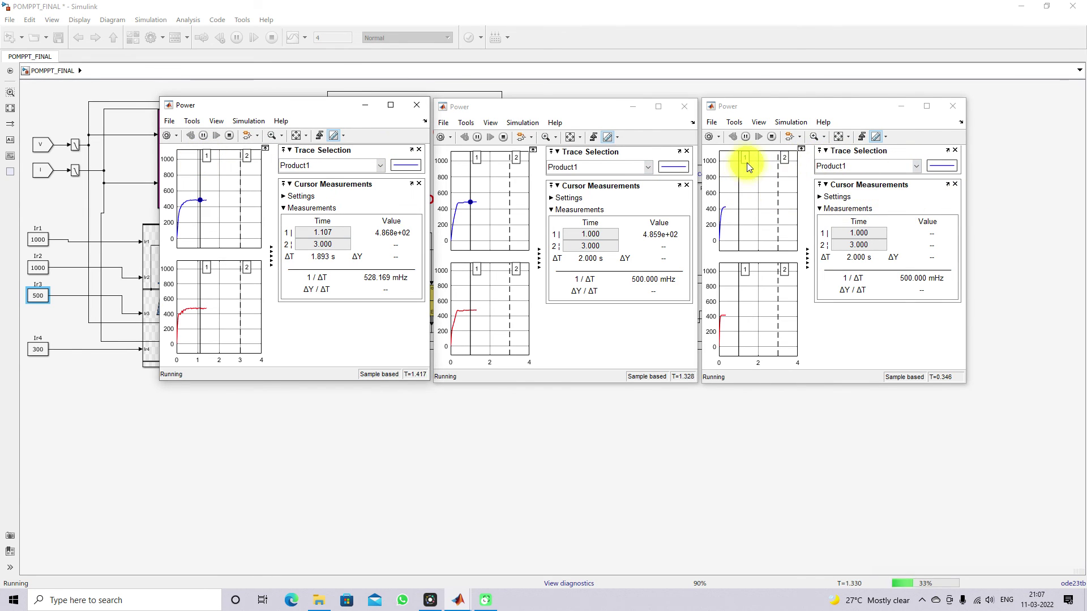
pyautogui.moveTo(745, 159); pyautogui.dragTo(725, 160)
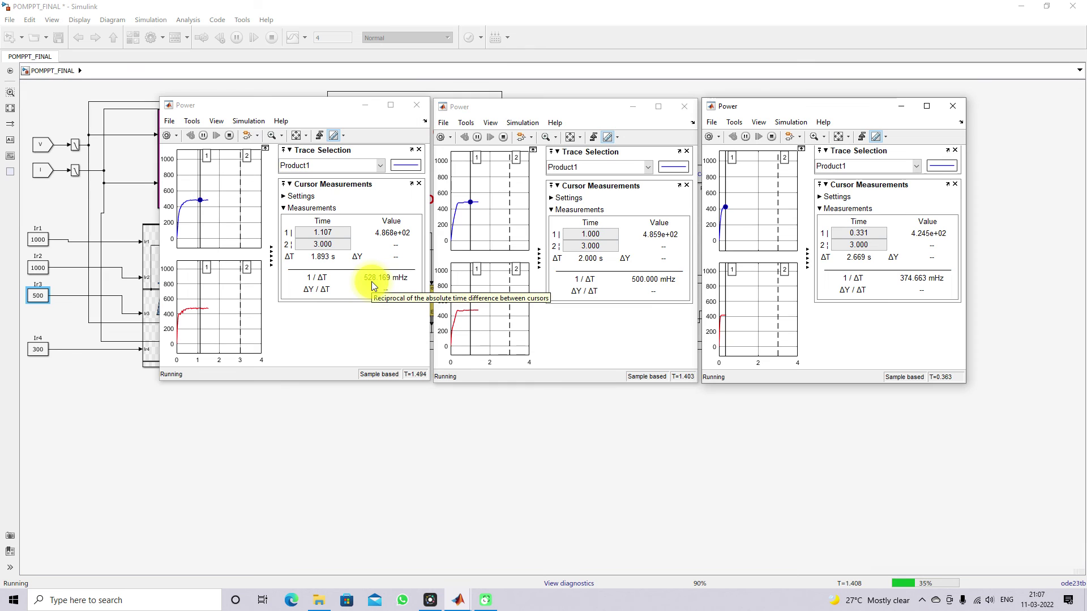
pyautogui.hotkey('ctrl', 'shift', 'd')
pyautogui.moveTo(373, 241); pyautogui.dragTo(405, 239)
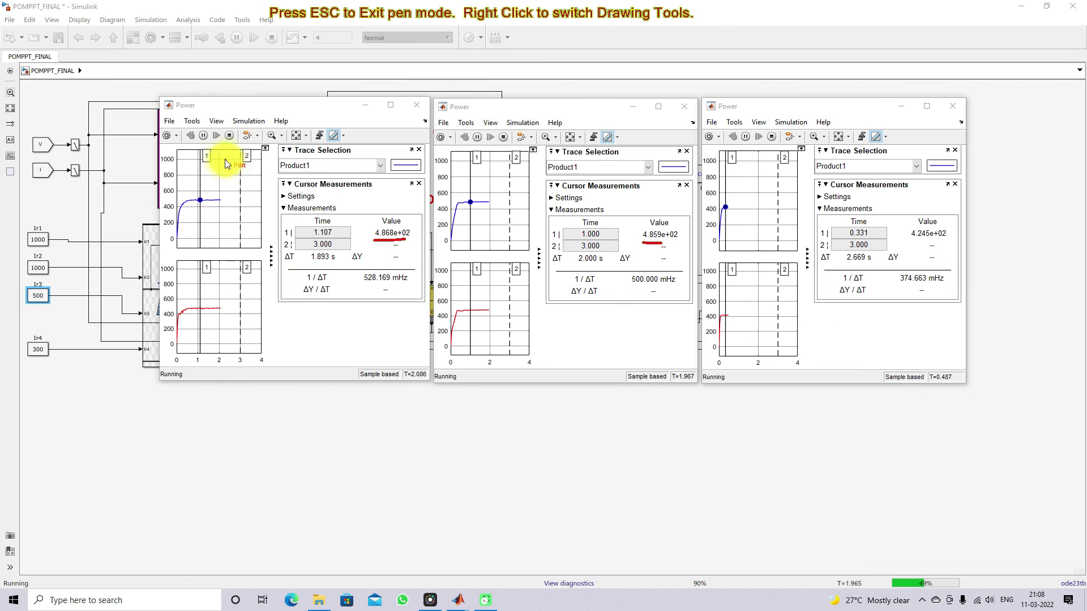
pyautogui.press('Escape')
# Stop the GWO simulation from its Power scope and switch to the GWOMPPT_FINAL model
pyautogui.click(229, 135)
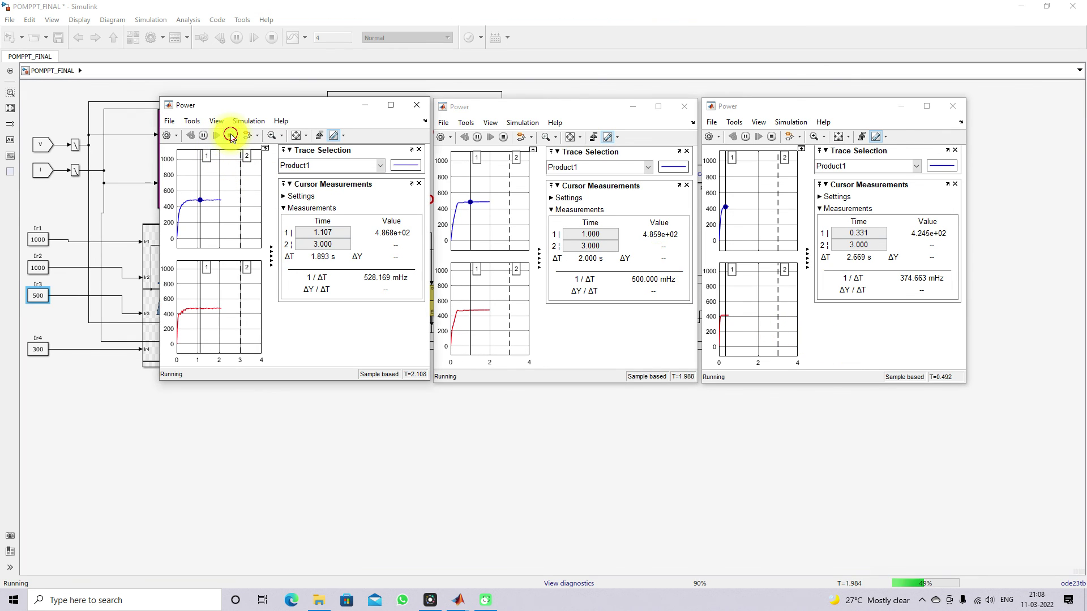
pyautogui.click(534, 487)
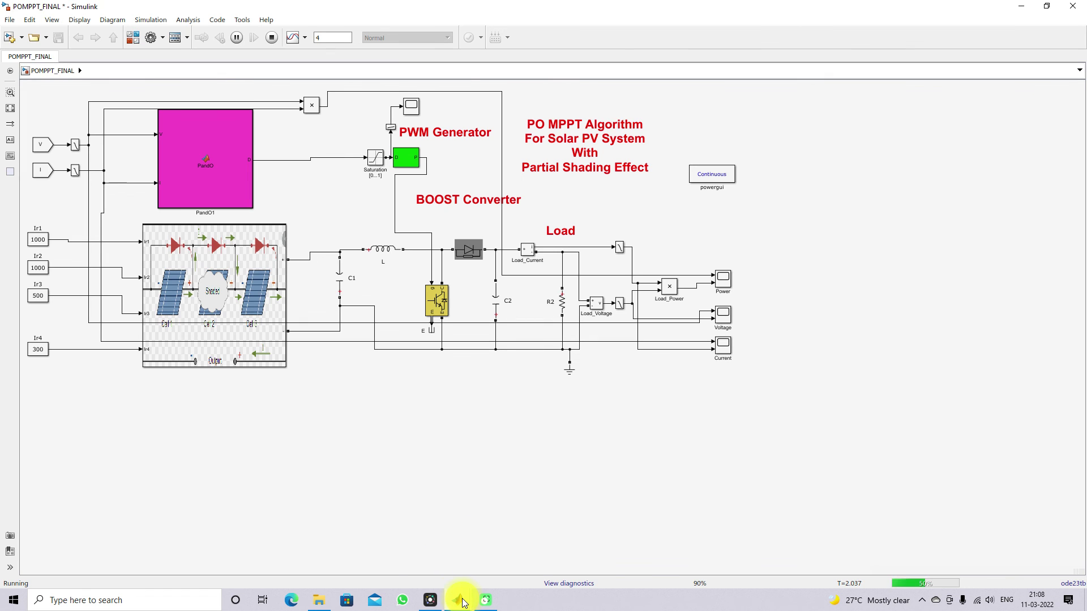
pyautogui.moveTo(462, 603)
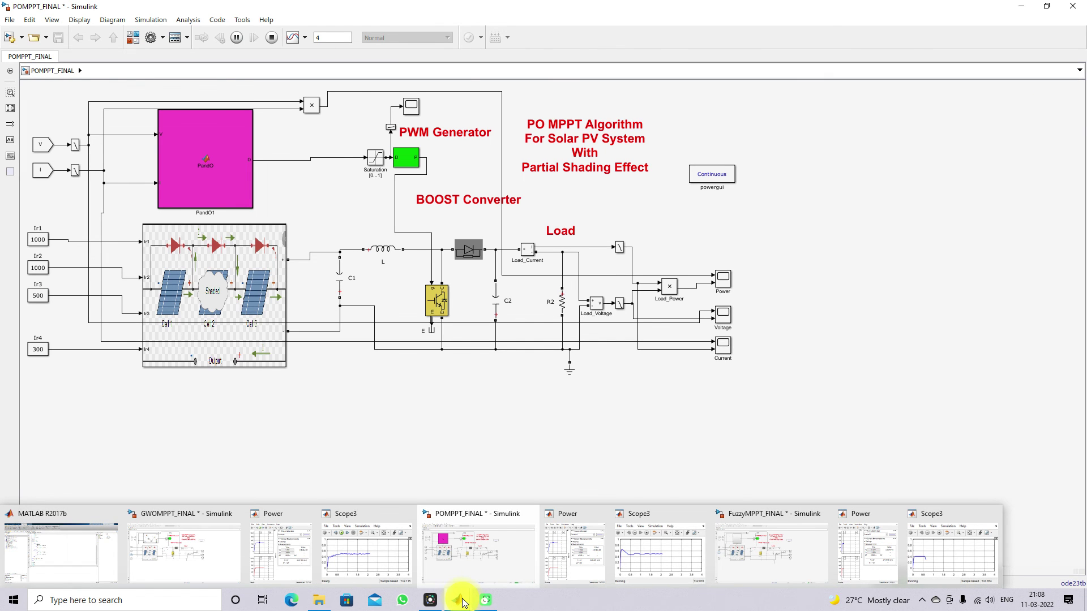
pyautogui.click(213, 549)
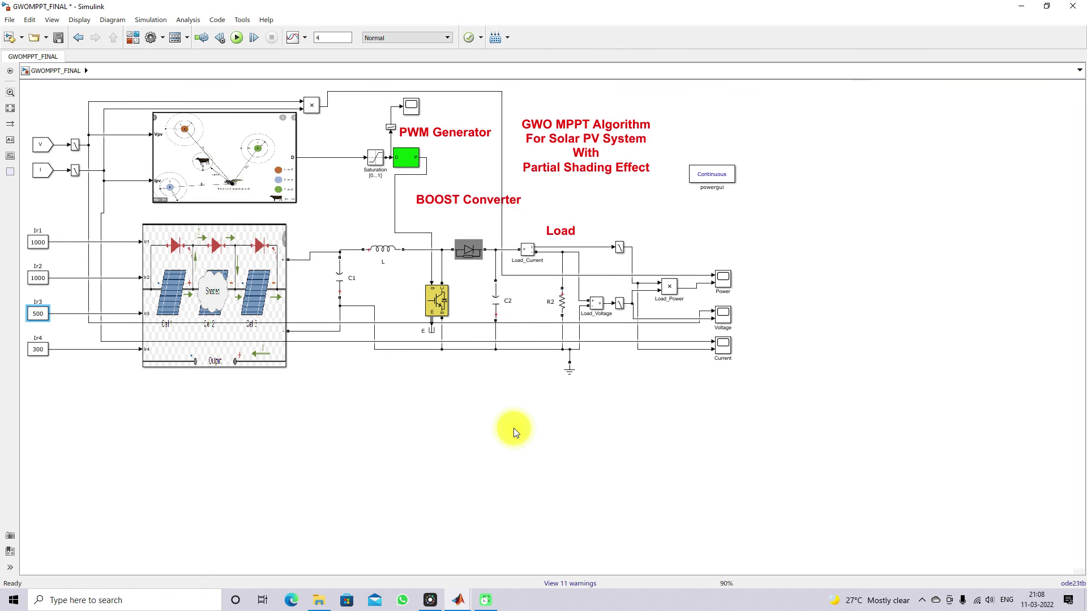